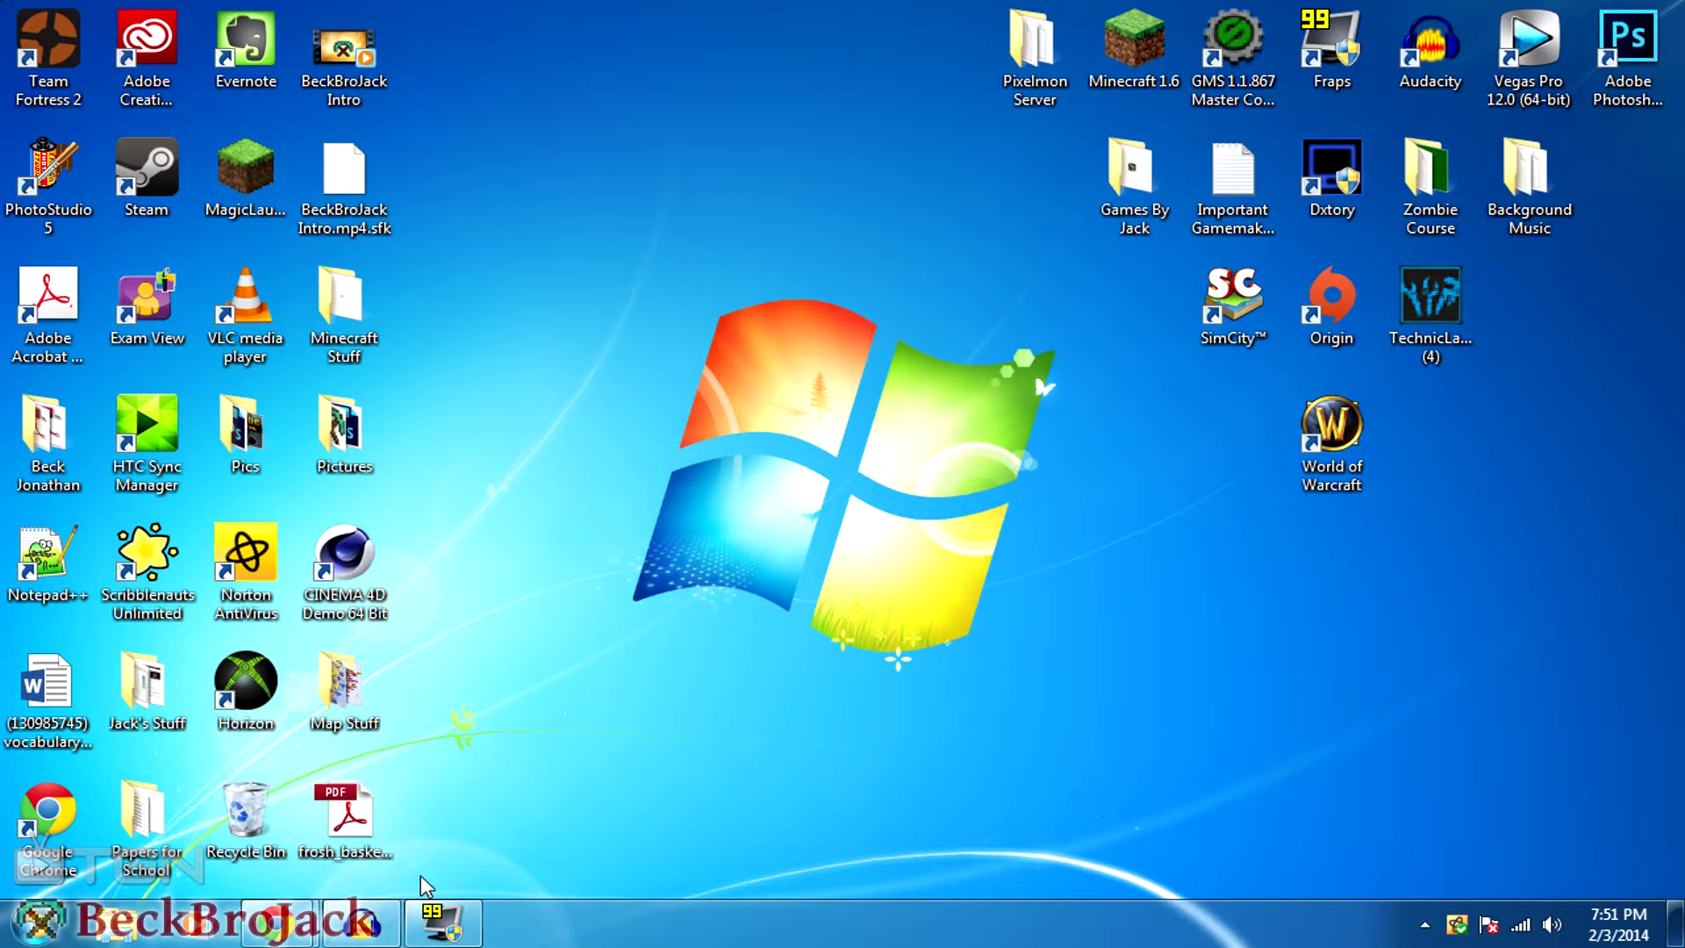
- Open the %appdata% Roaming folder from a system search and go into its .minecraft folder
{"action": "mouse_move", "coordinate": [279, 922]}
{"action": "left_click", "coordinate": [452, 795]}
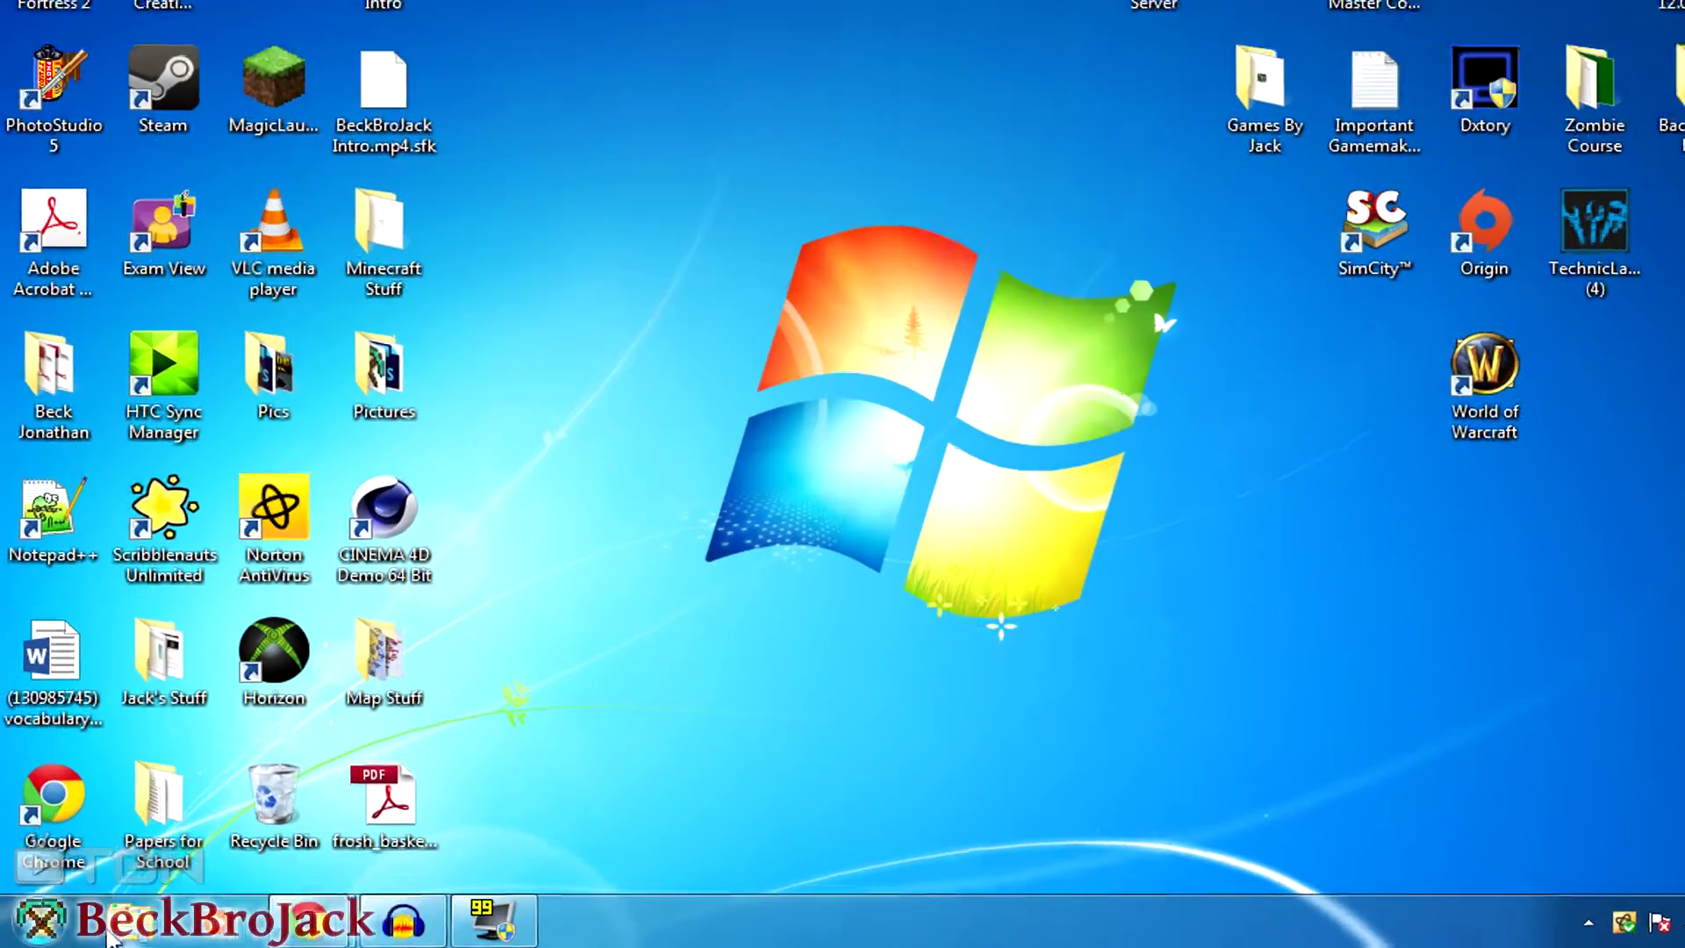
{"action": "left_click", "coordinate": [39, 929]}
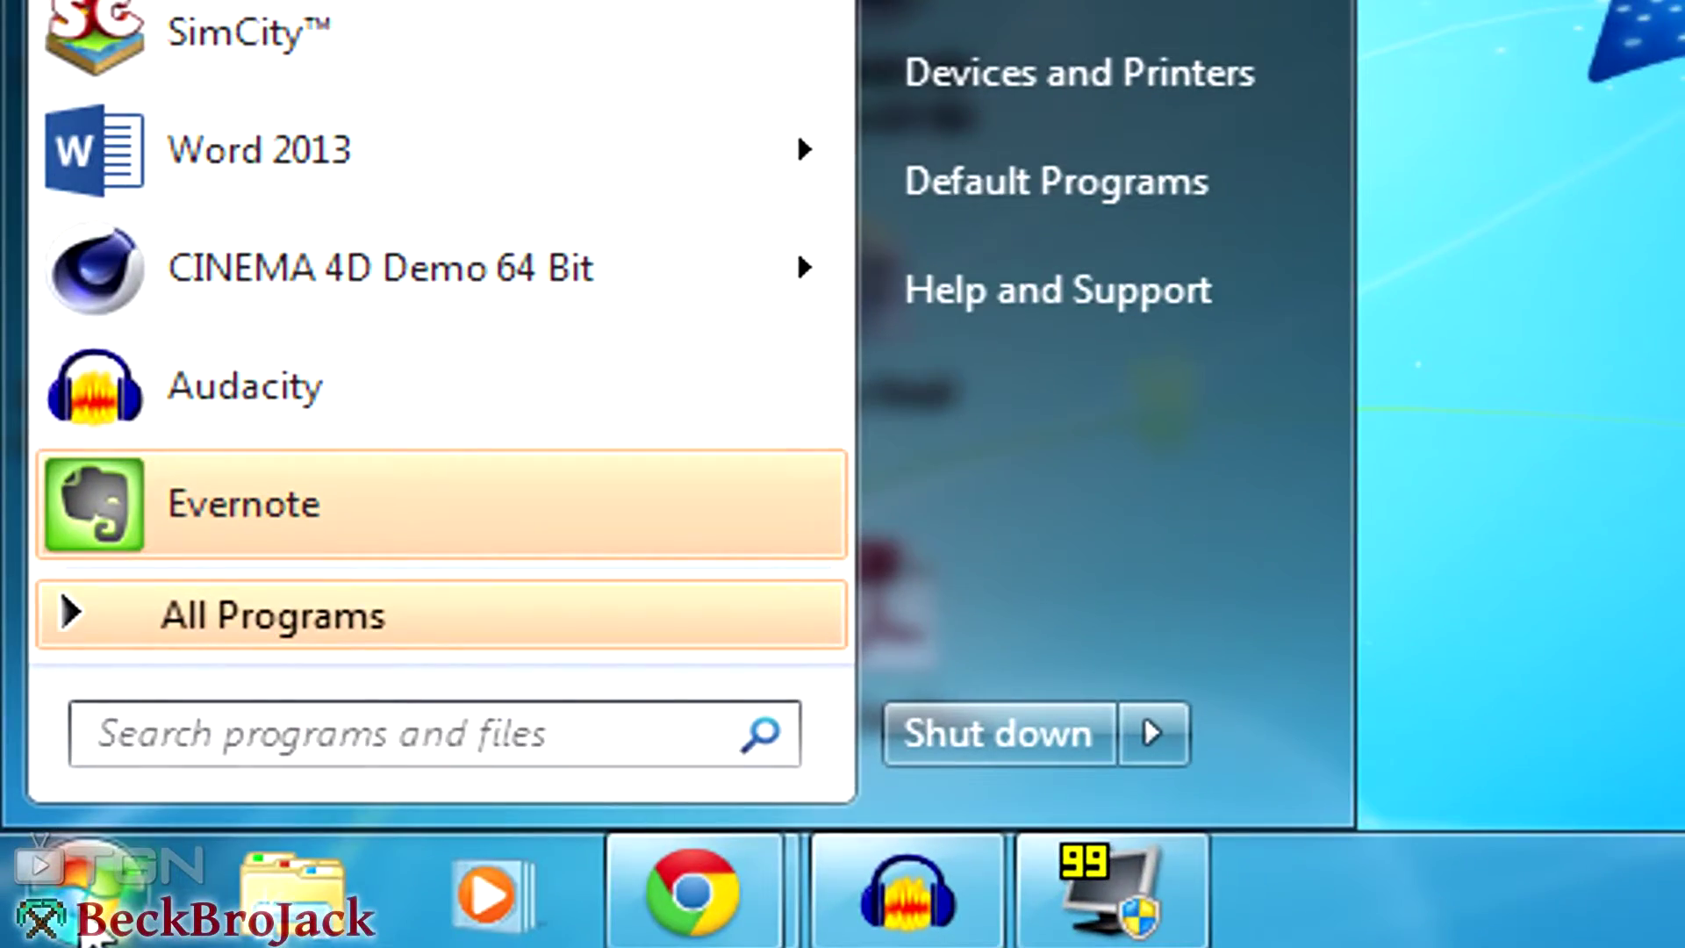
{"action": "type", "text": "%appdat"}
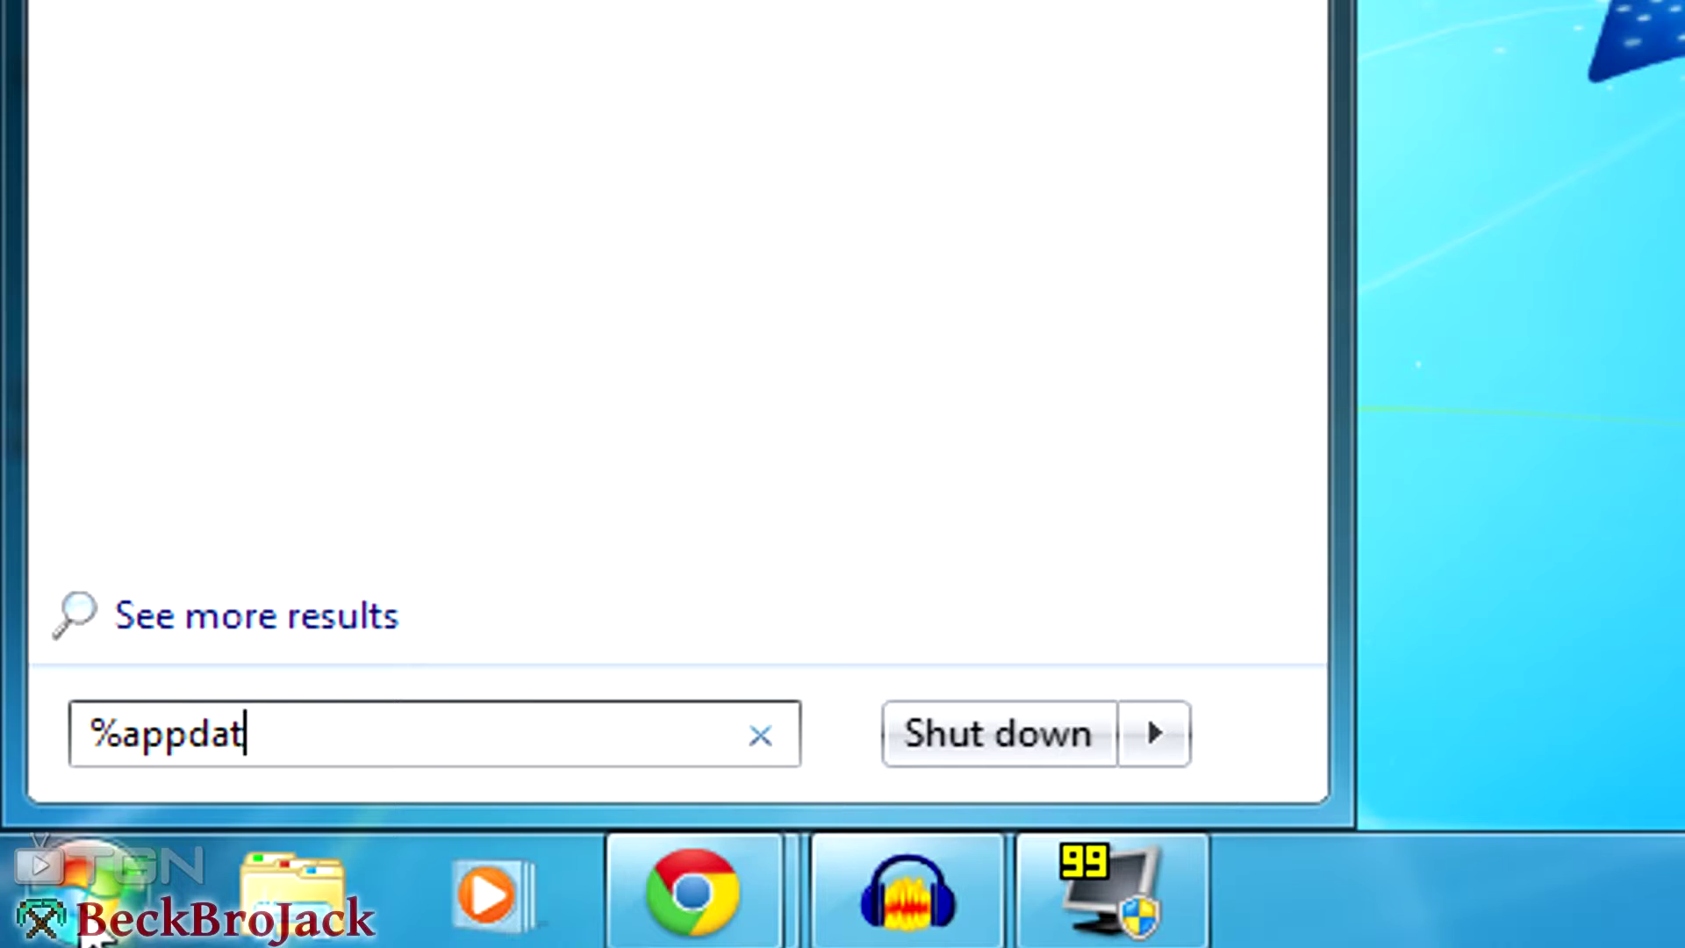
{"action": "type", "text": "a%"}
{"action": "key", "text": "Return"}
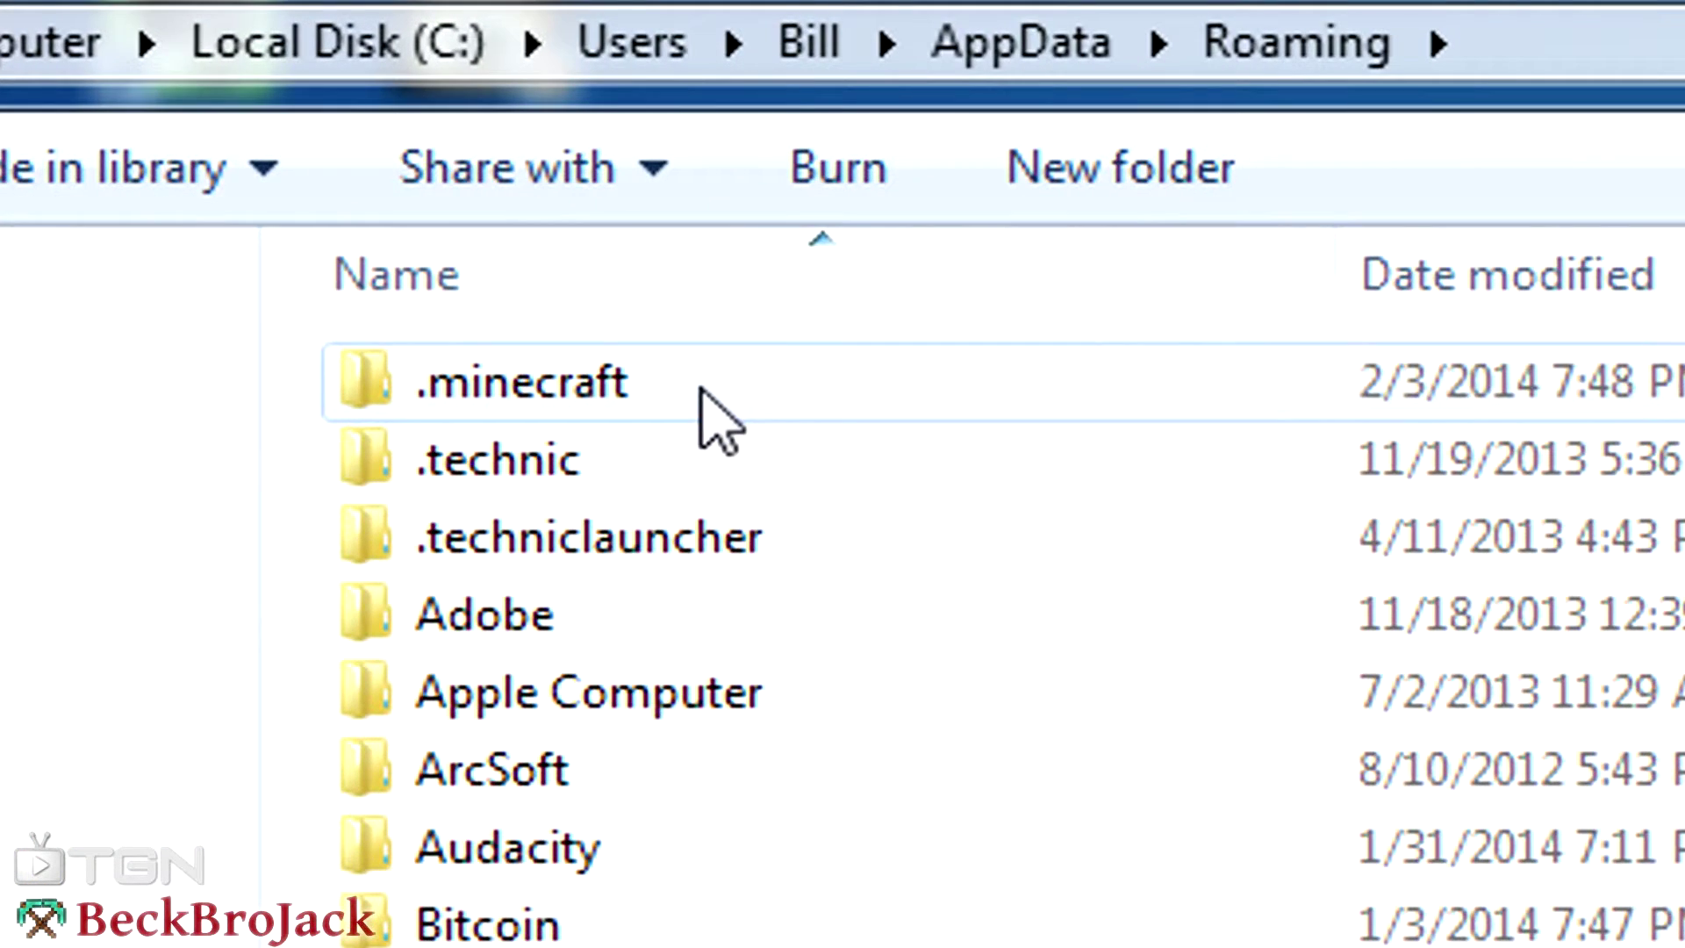
{"action": "double_click", "coordinate": [703, 391]}
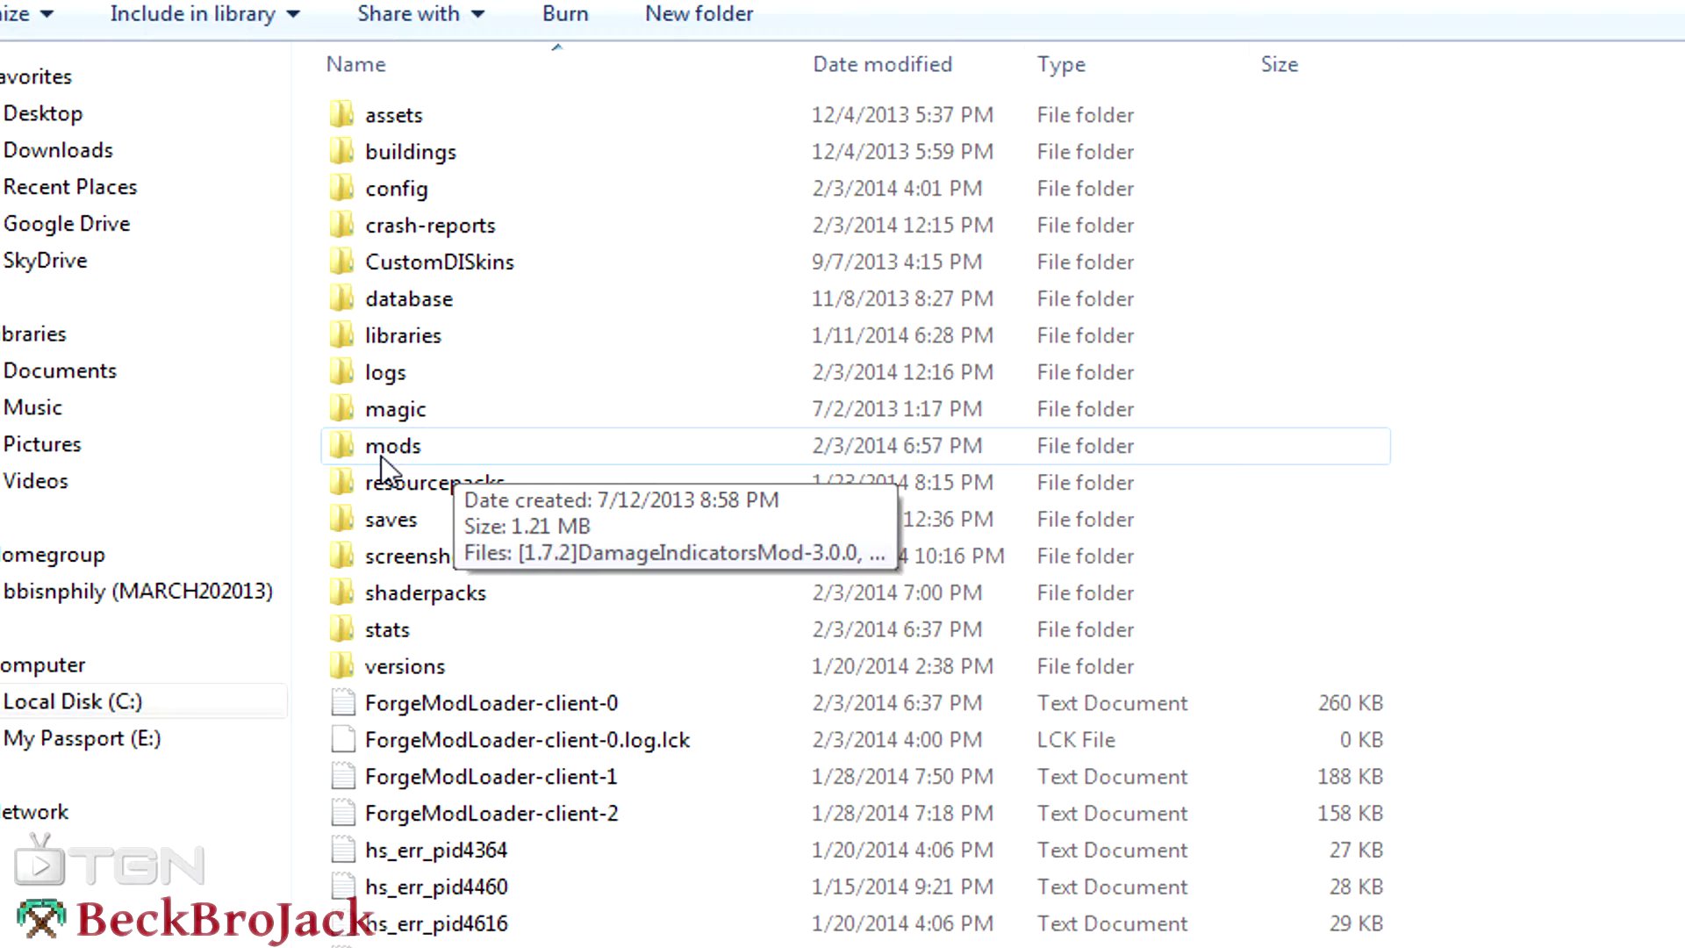
{"action": "right_click", "coordinate": [301, 453]}
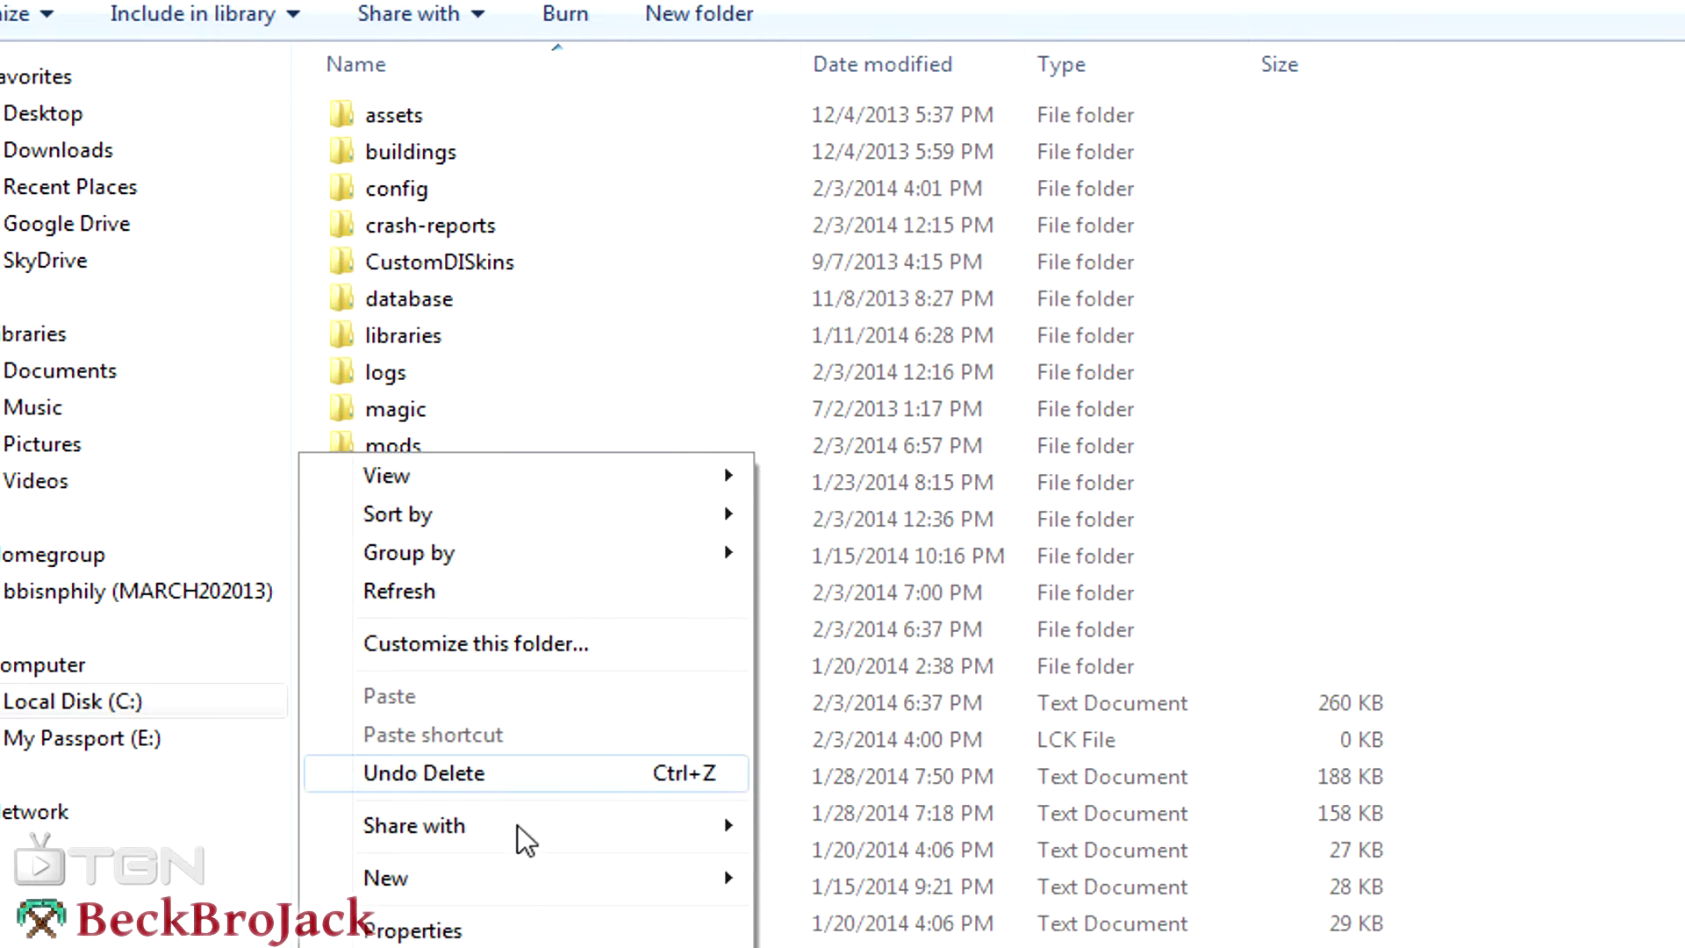
{"action": "mouse_move", "coordinate": [576, 892]}
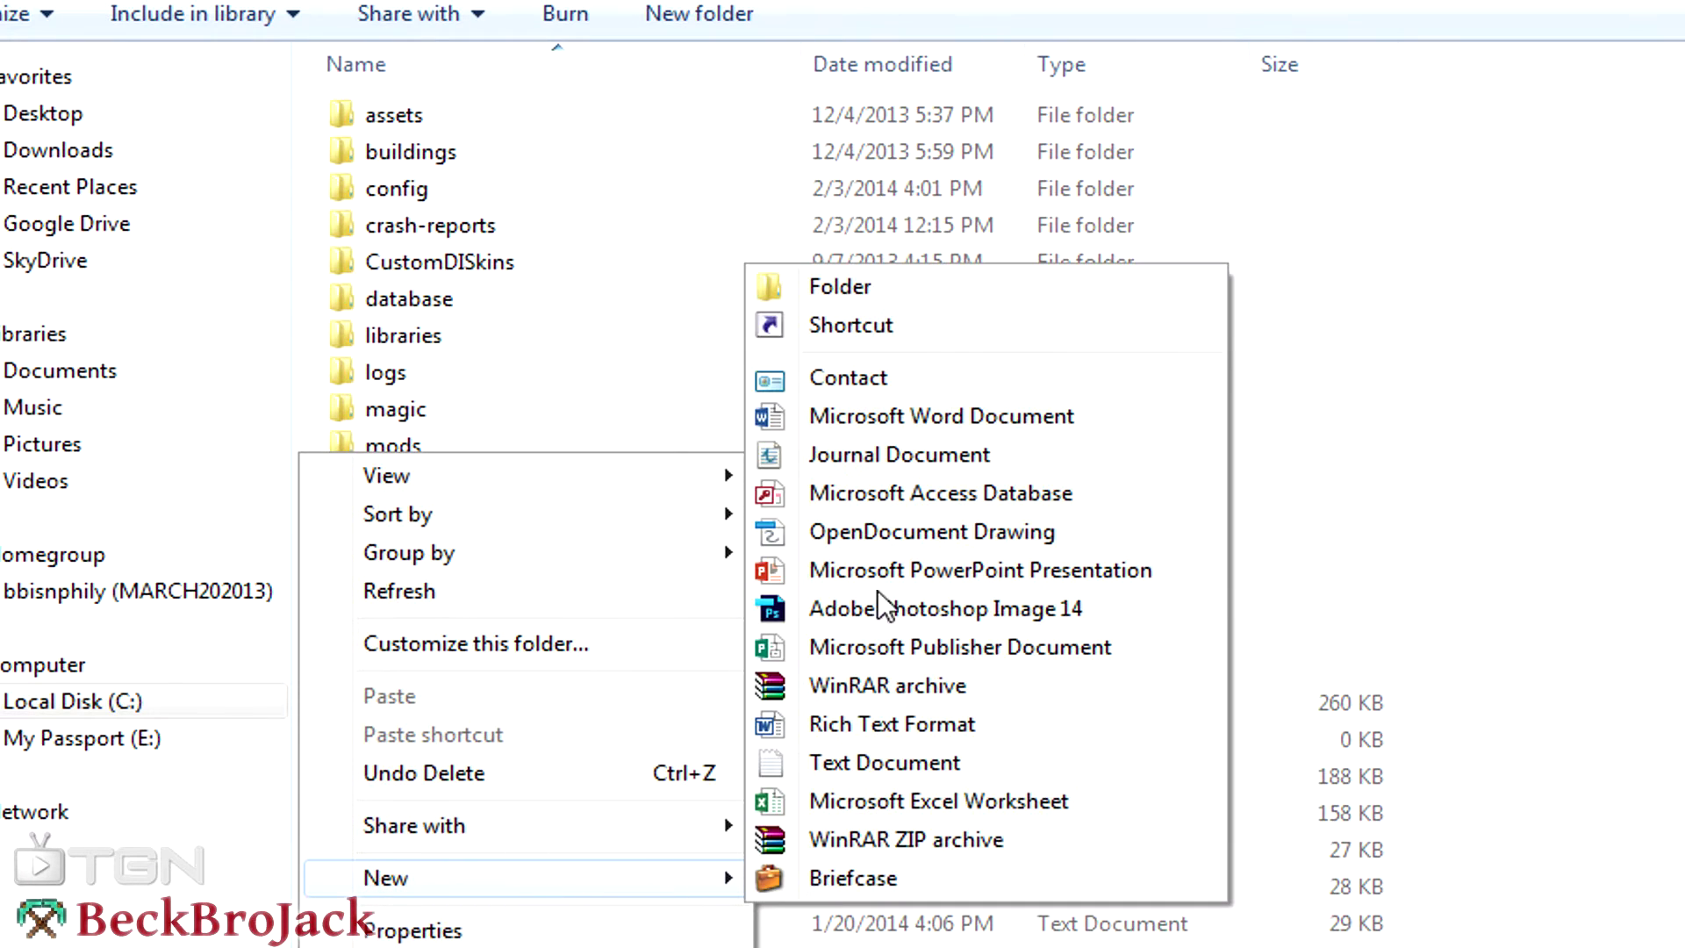
{"action": "left_click", "coordinate": [602, 351]}
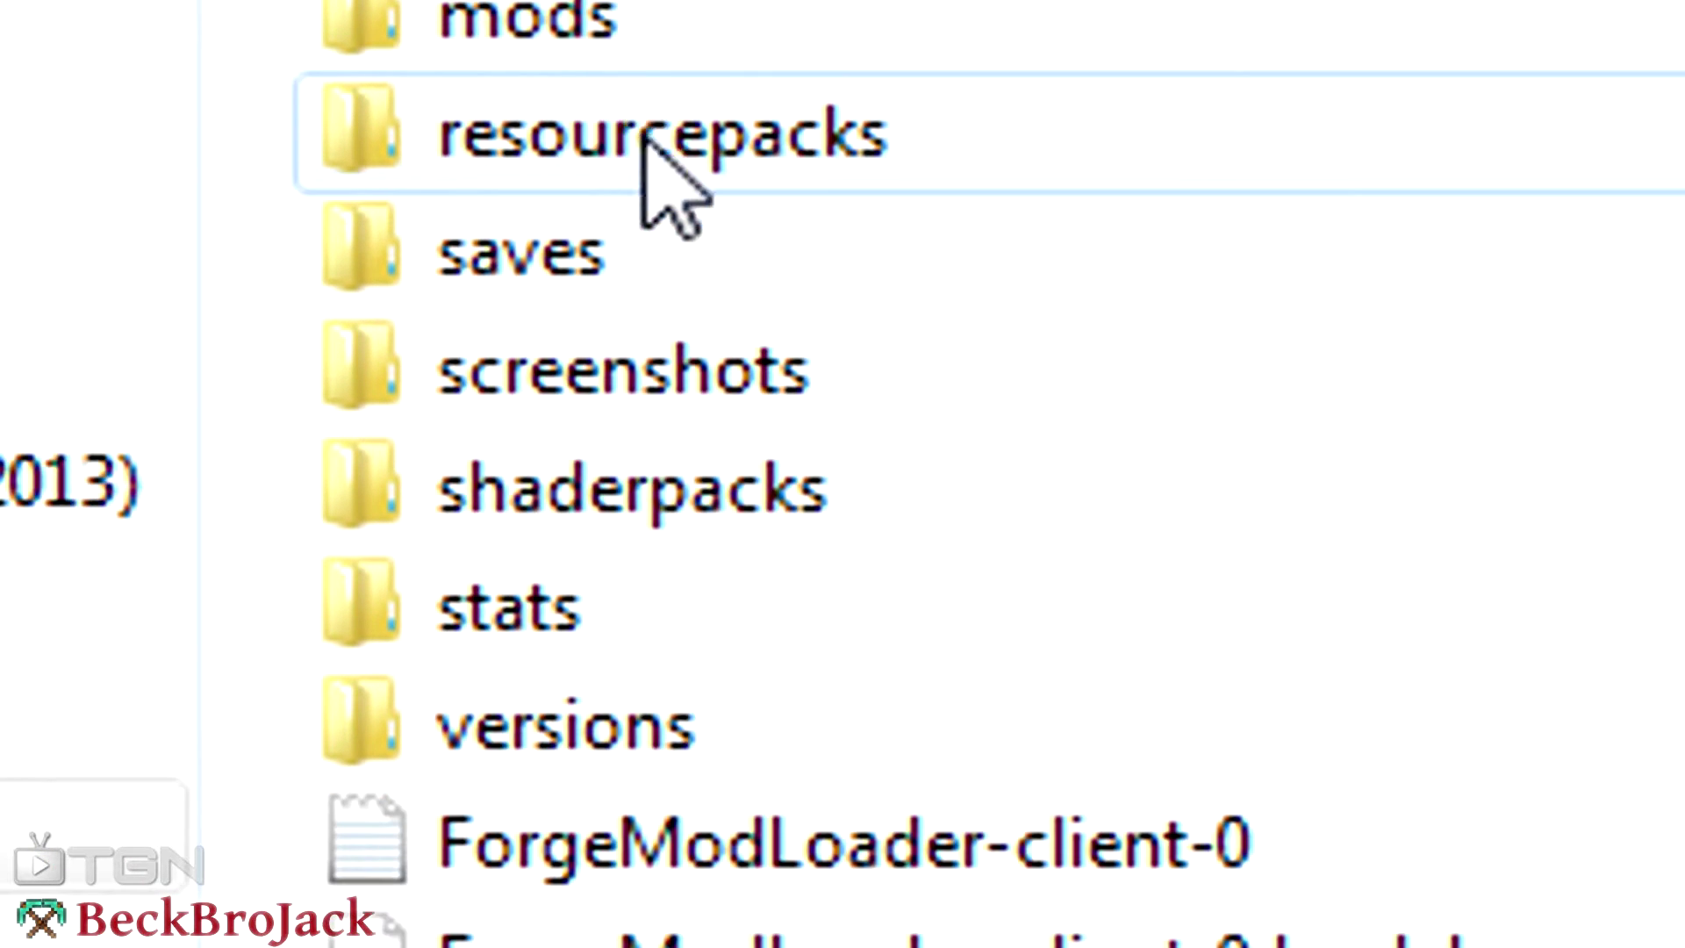
- Locate the shaderpacks folder among the subfolders of .minecraft
{"action": "left_click", "coordinate": [494, 516]}
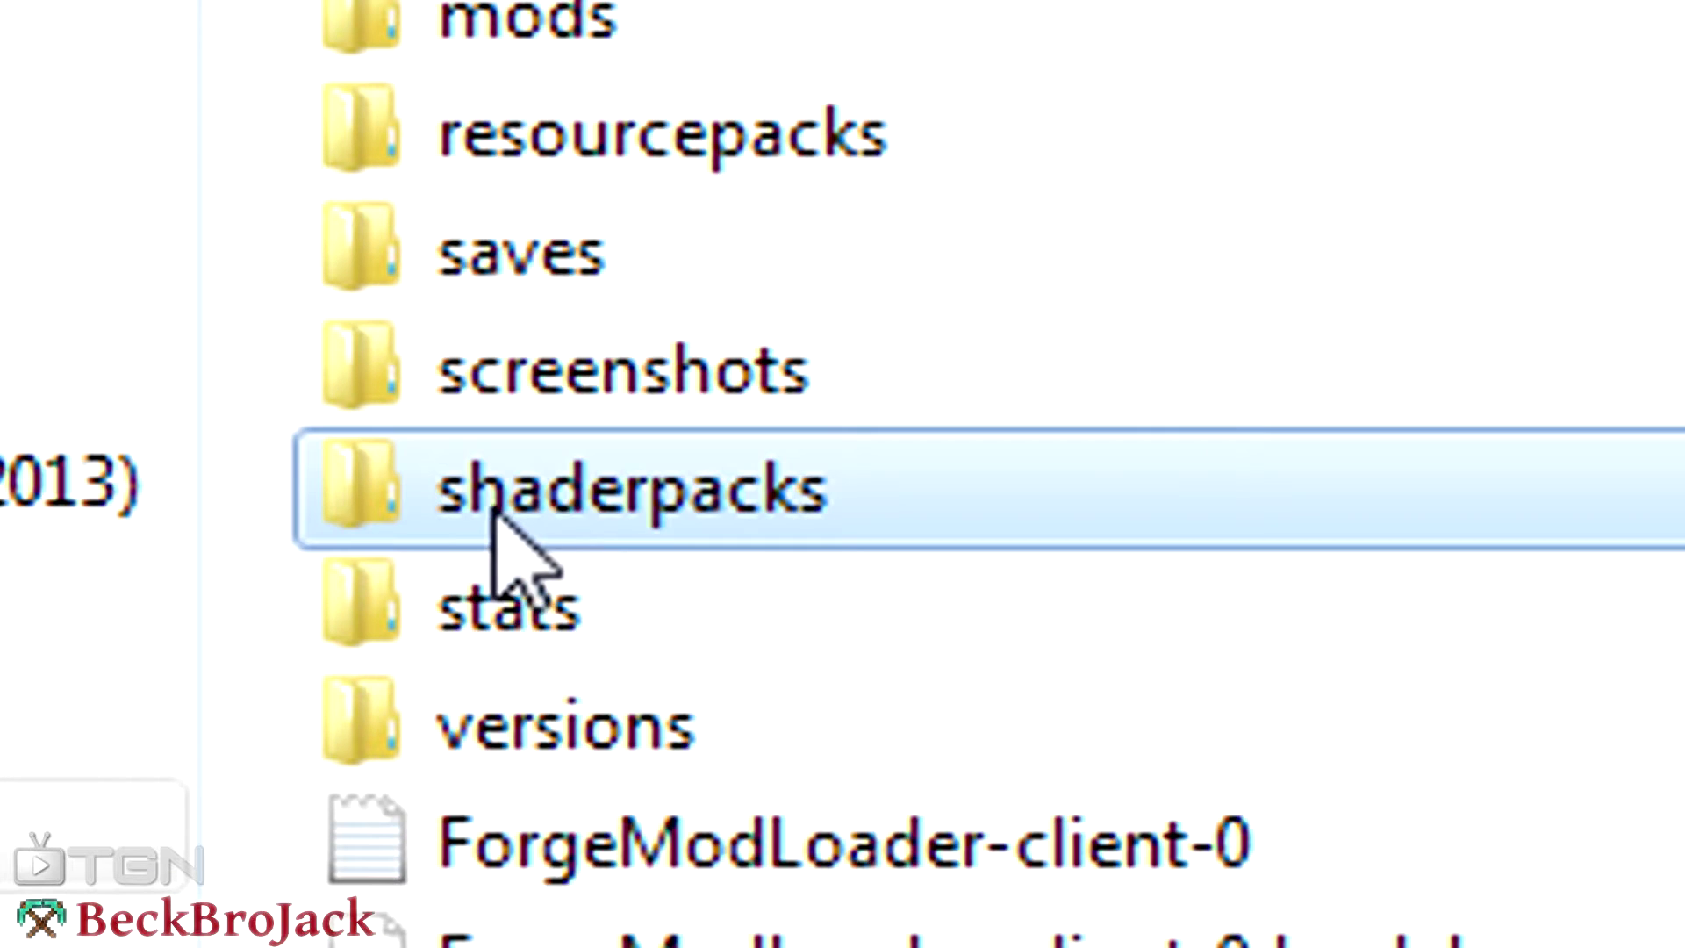
{"action": "mouse_move", "coordinate": [745, 525]}
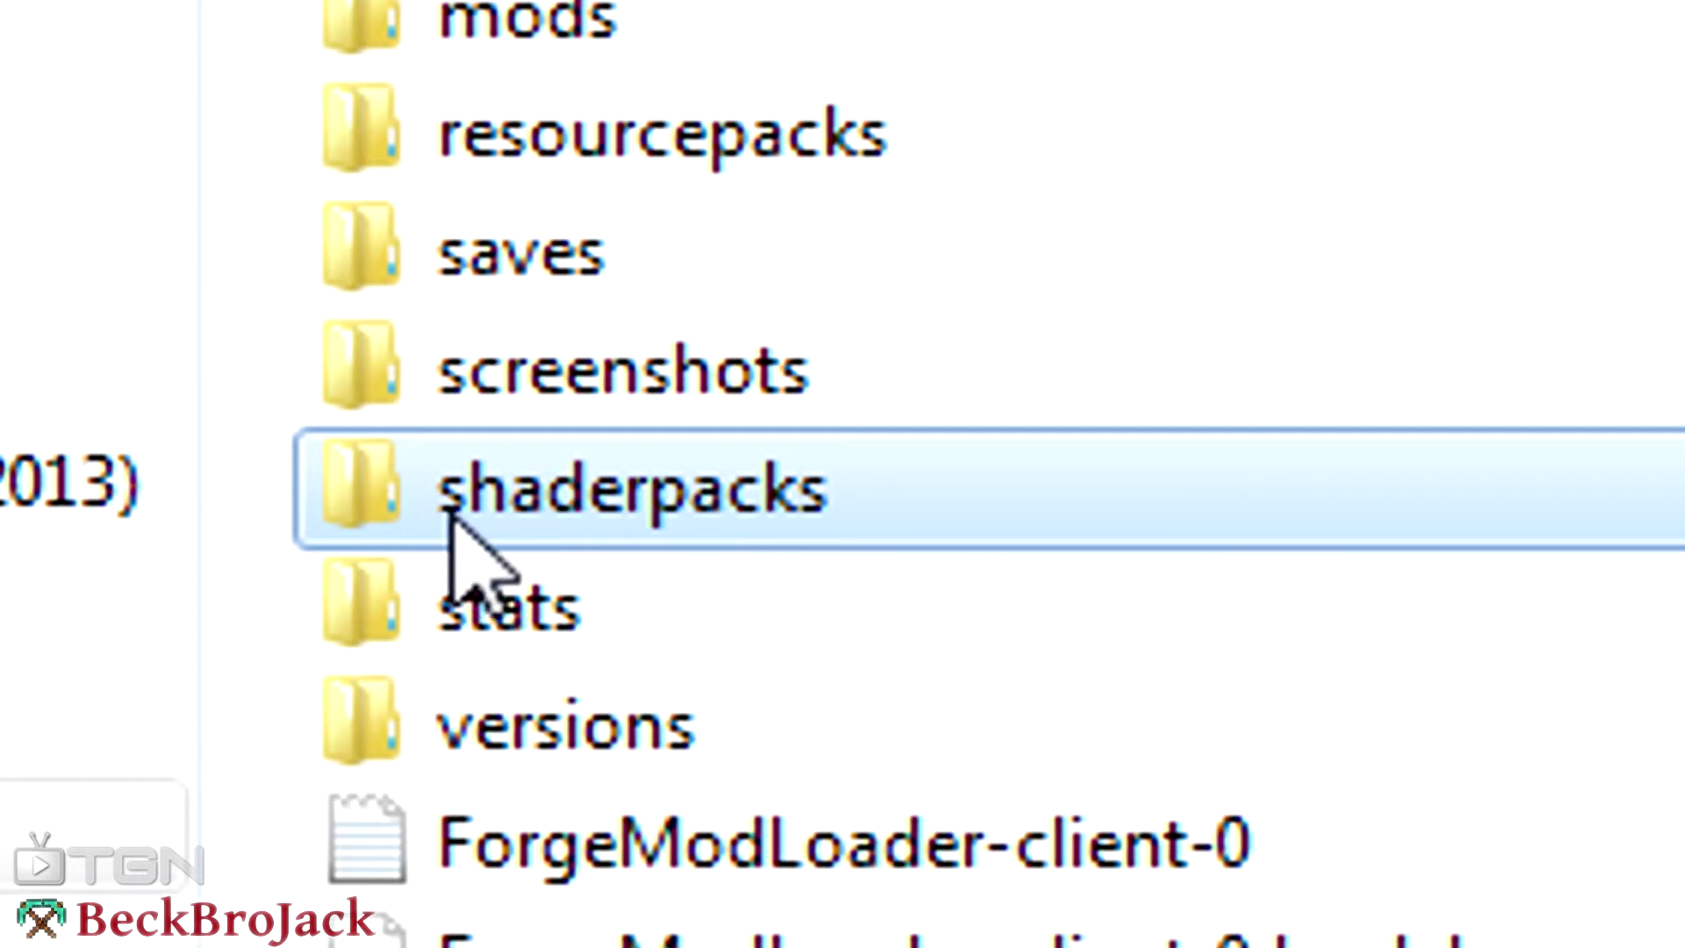
{"action": "mouse_move", "coordinate": [632, 527]}
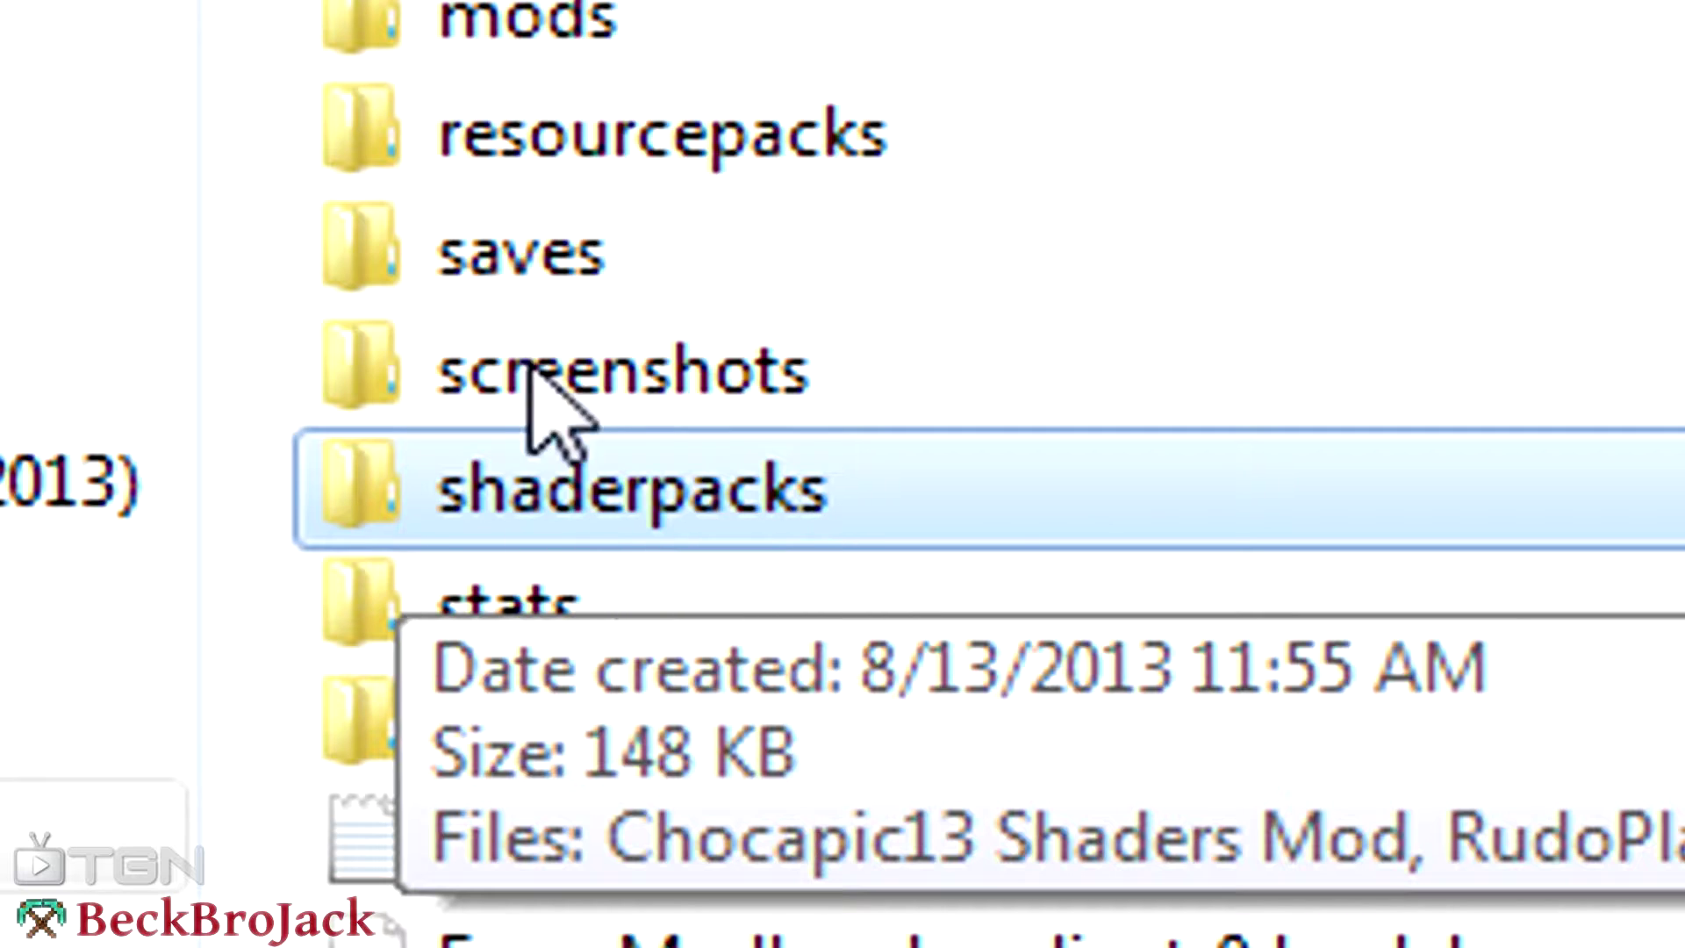
{"action": "left_click", "coordinate": [685, 373]}
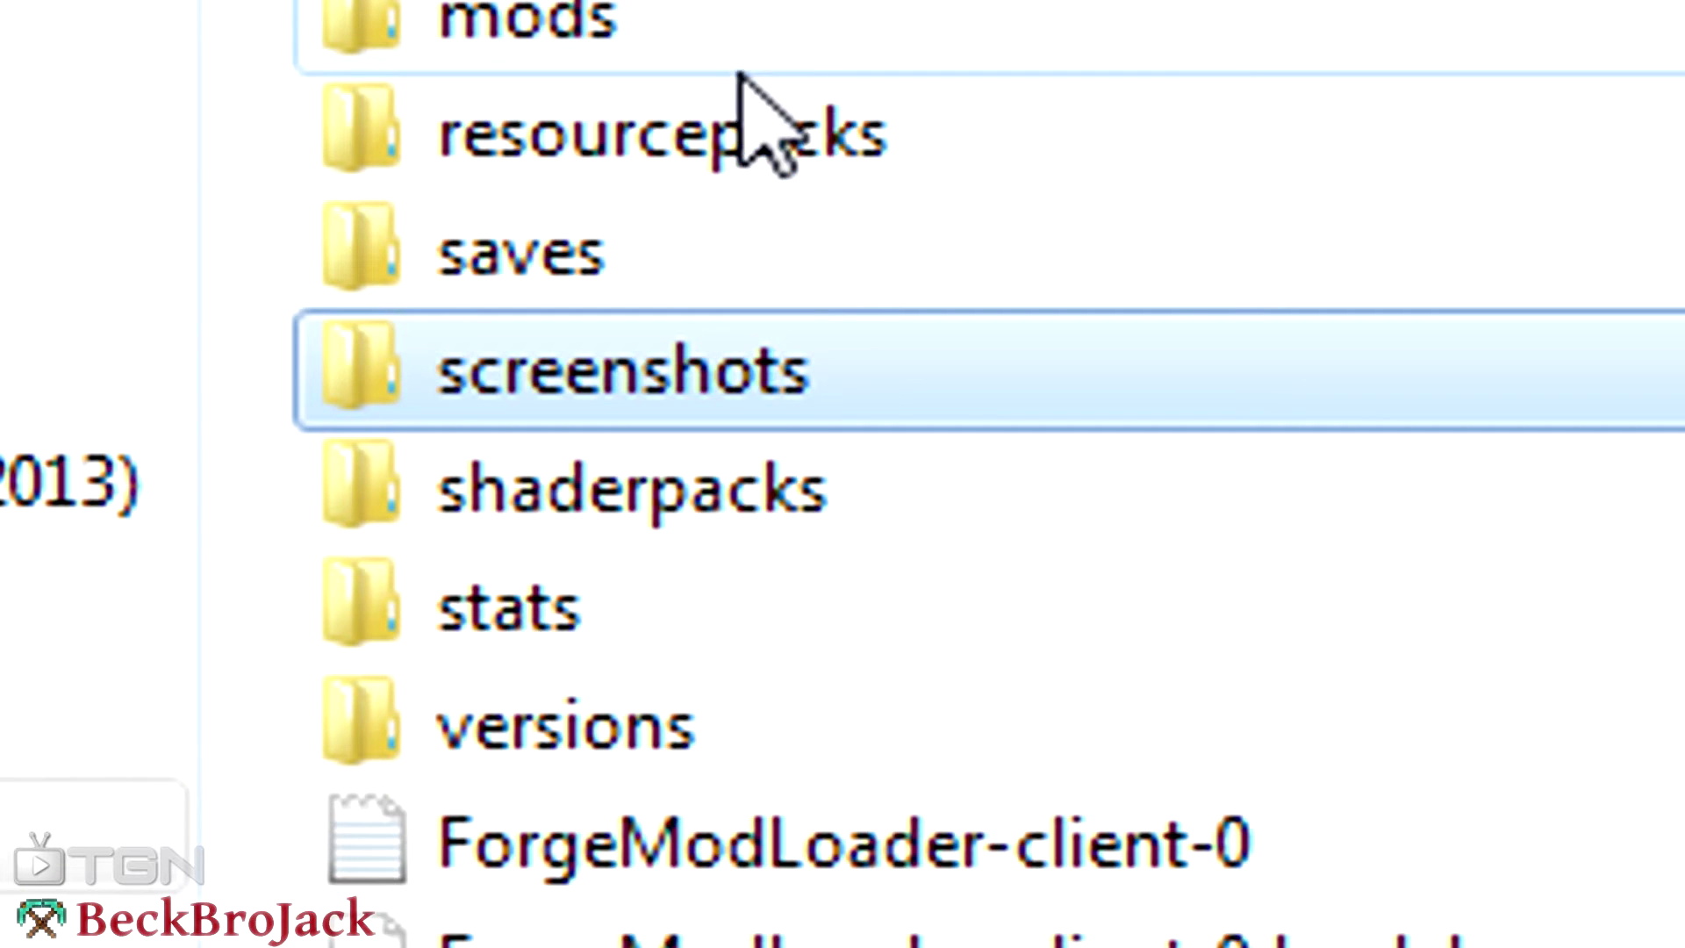
{"action": "left_click", "coordinate": [740, 494]}
- Open the mods folder and check its DamageIndicatorsMod, OptiFine and ShadersModCore jar files
{"action": "left_click", "coordinate": [707, 40]}
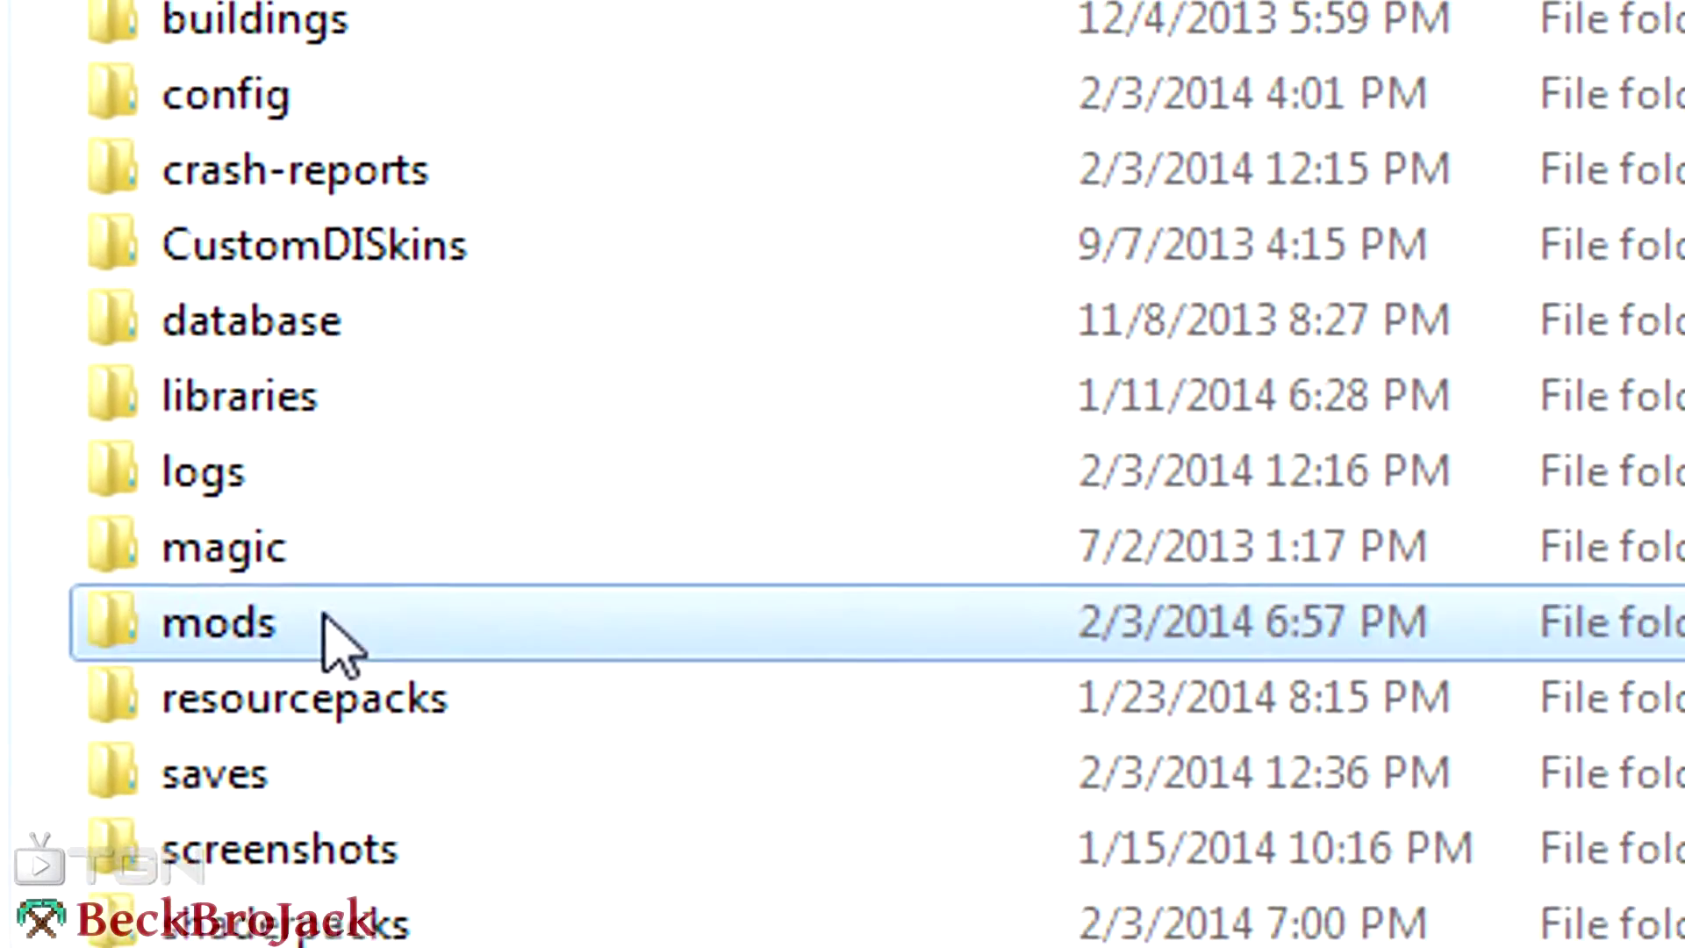
{"action": "double_click", "coordinate": [326, 625]}
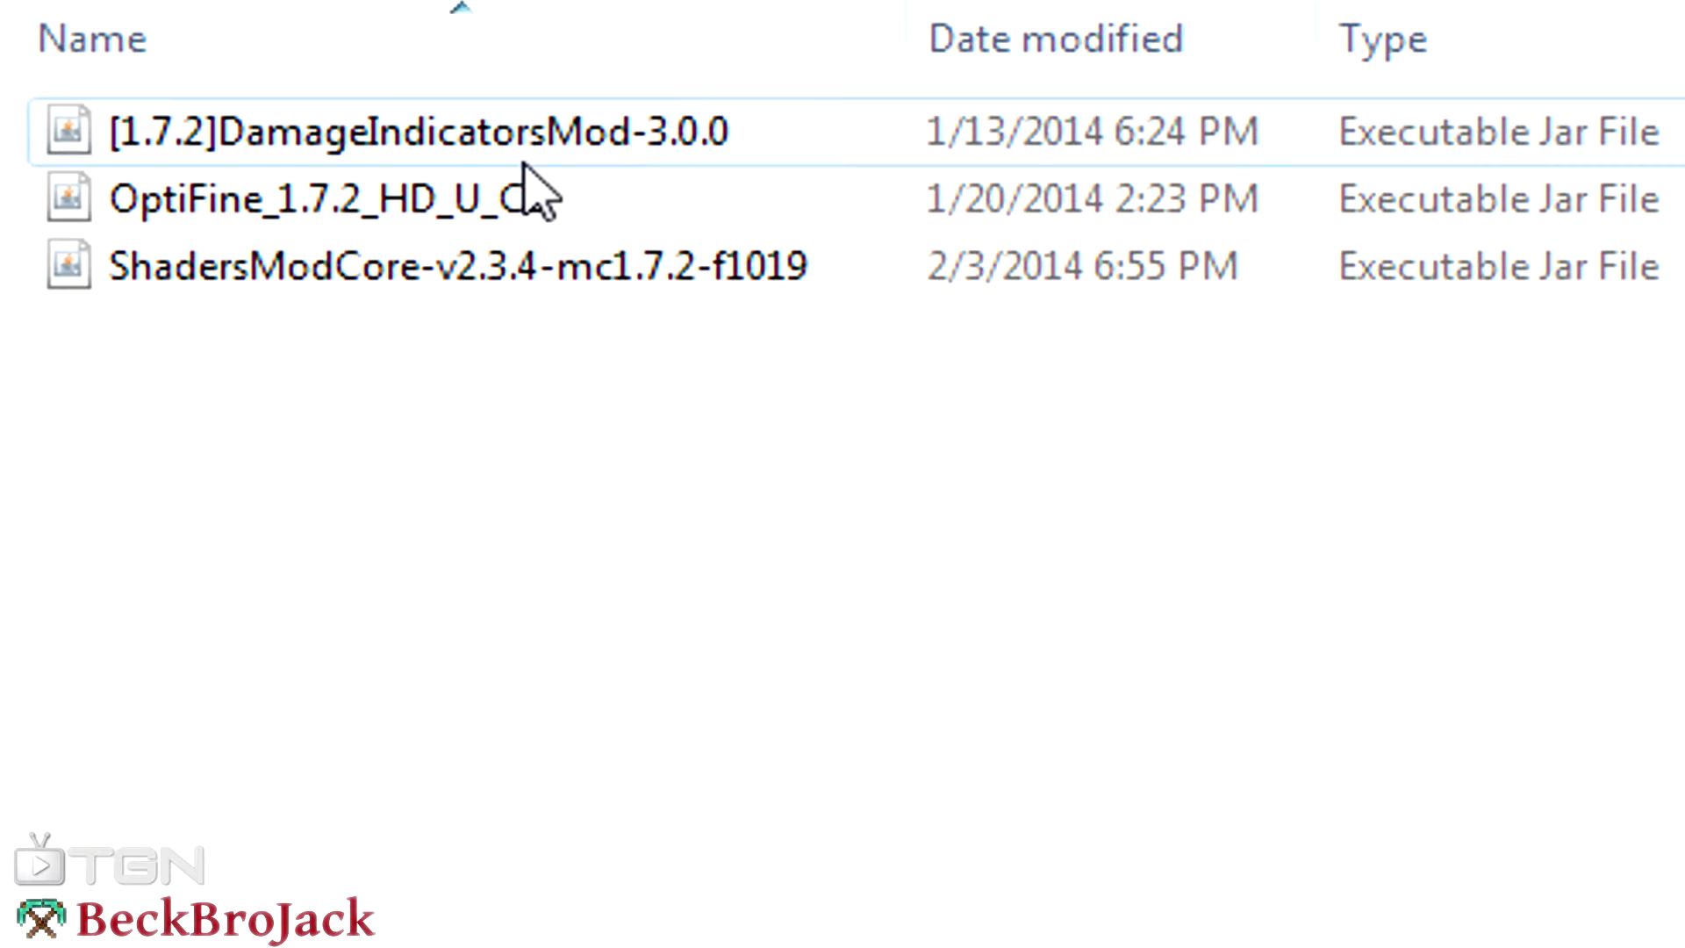
{"action": "left_click", "coordinate": [654, 148]}
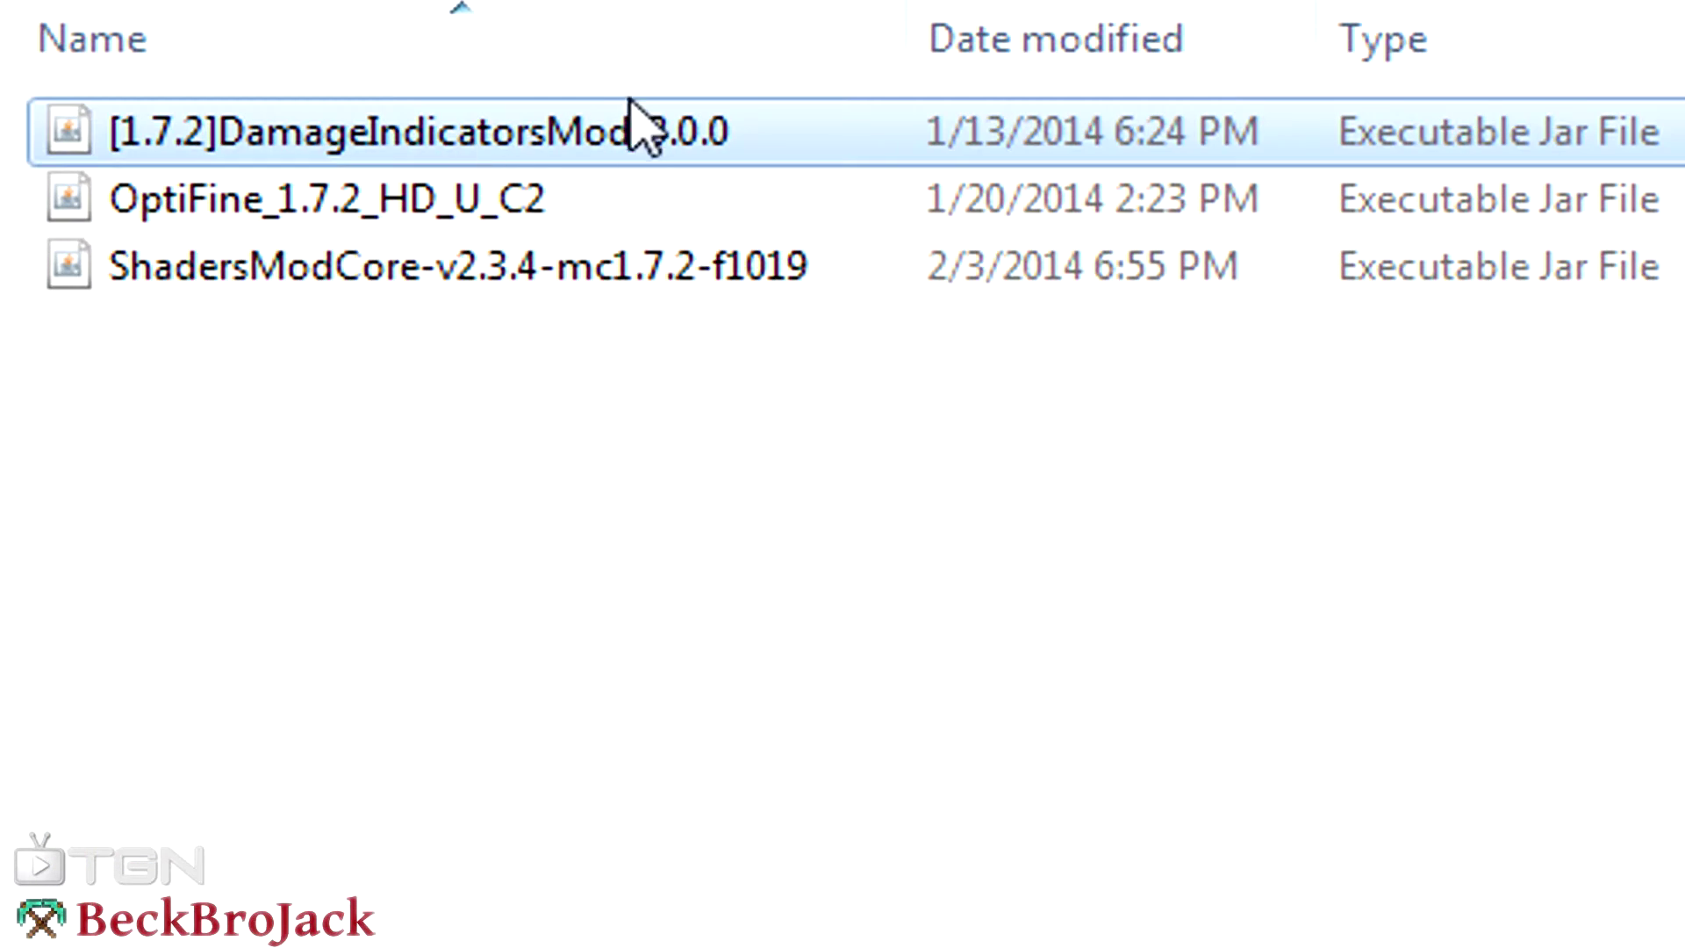
{"action": "left_click", "coordinate": [527, 188]}
{"action": "left_click", "coordinate": [535, 286]}
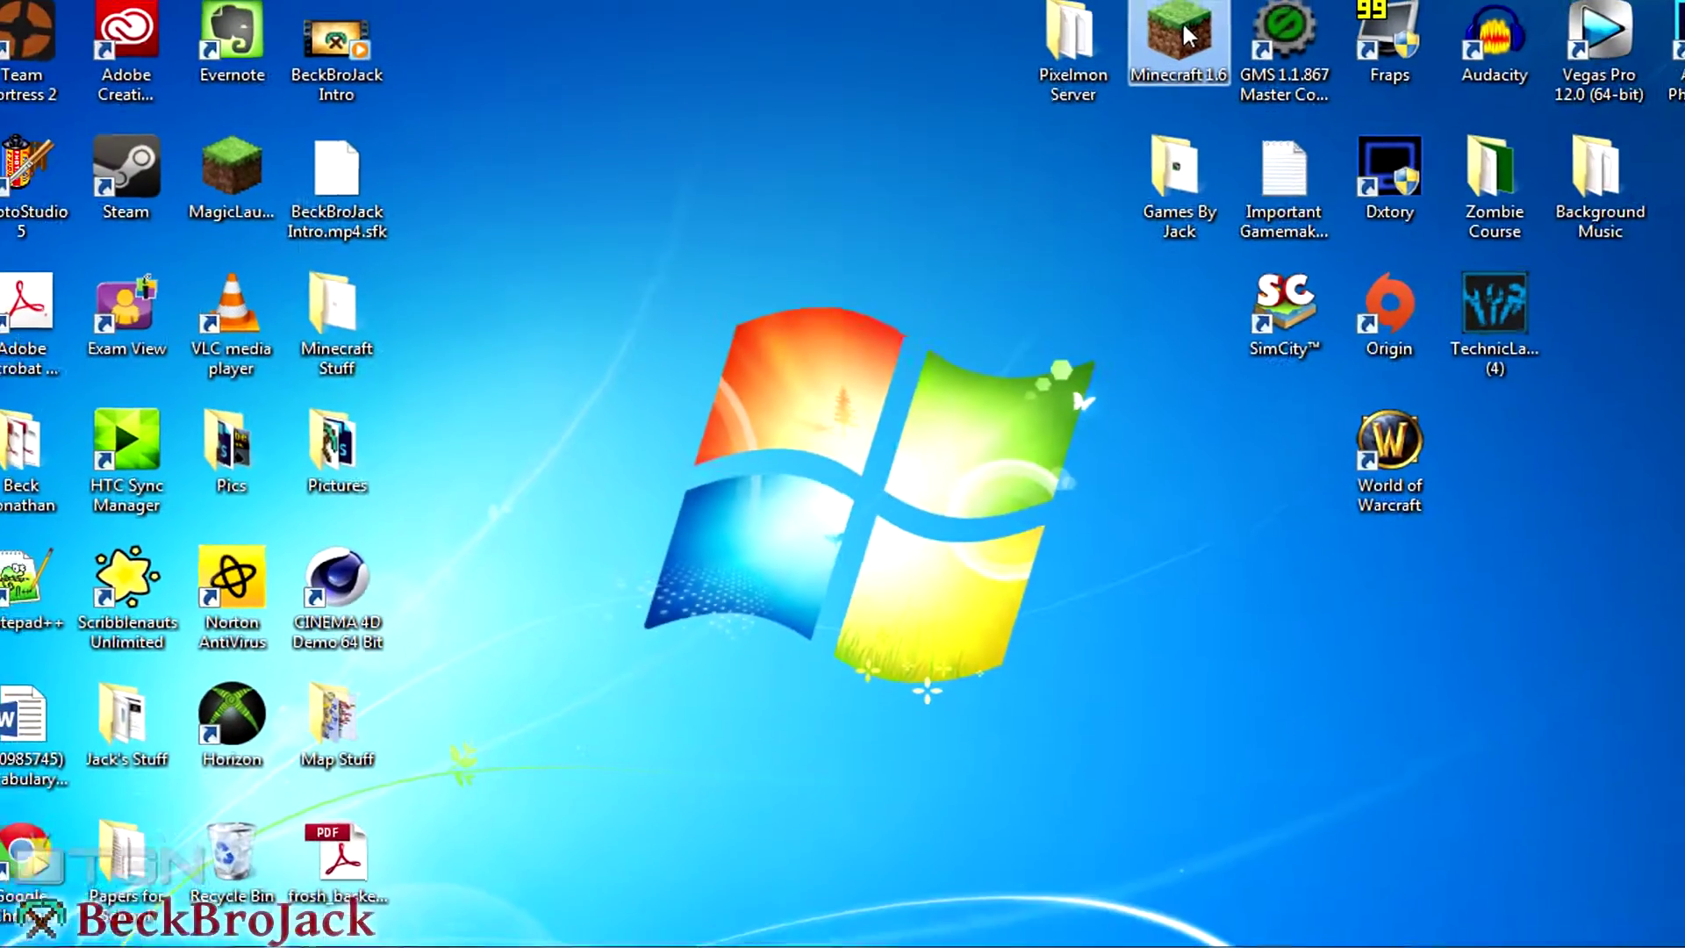
- Start the Minecraft launcher from the desktop and move its window slightly up
{"action": "double_click", "coordinate": [1180, 40]}
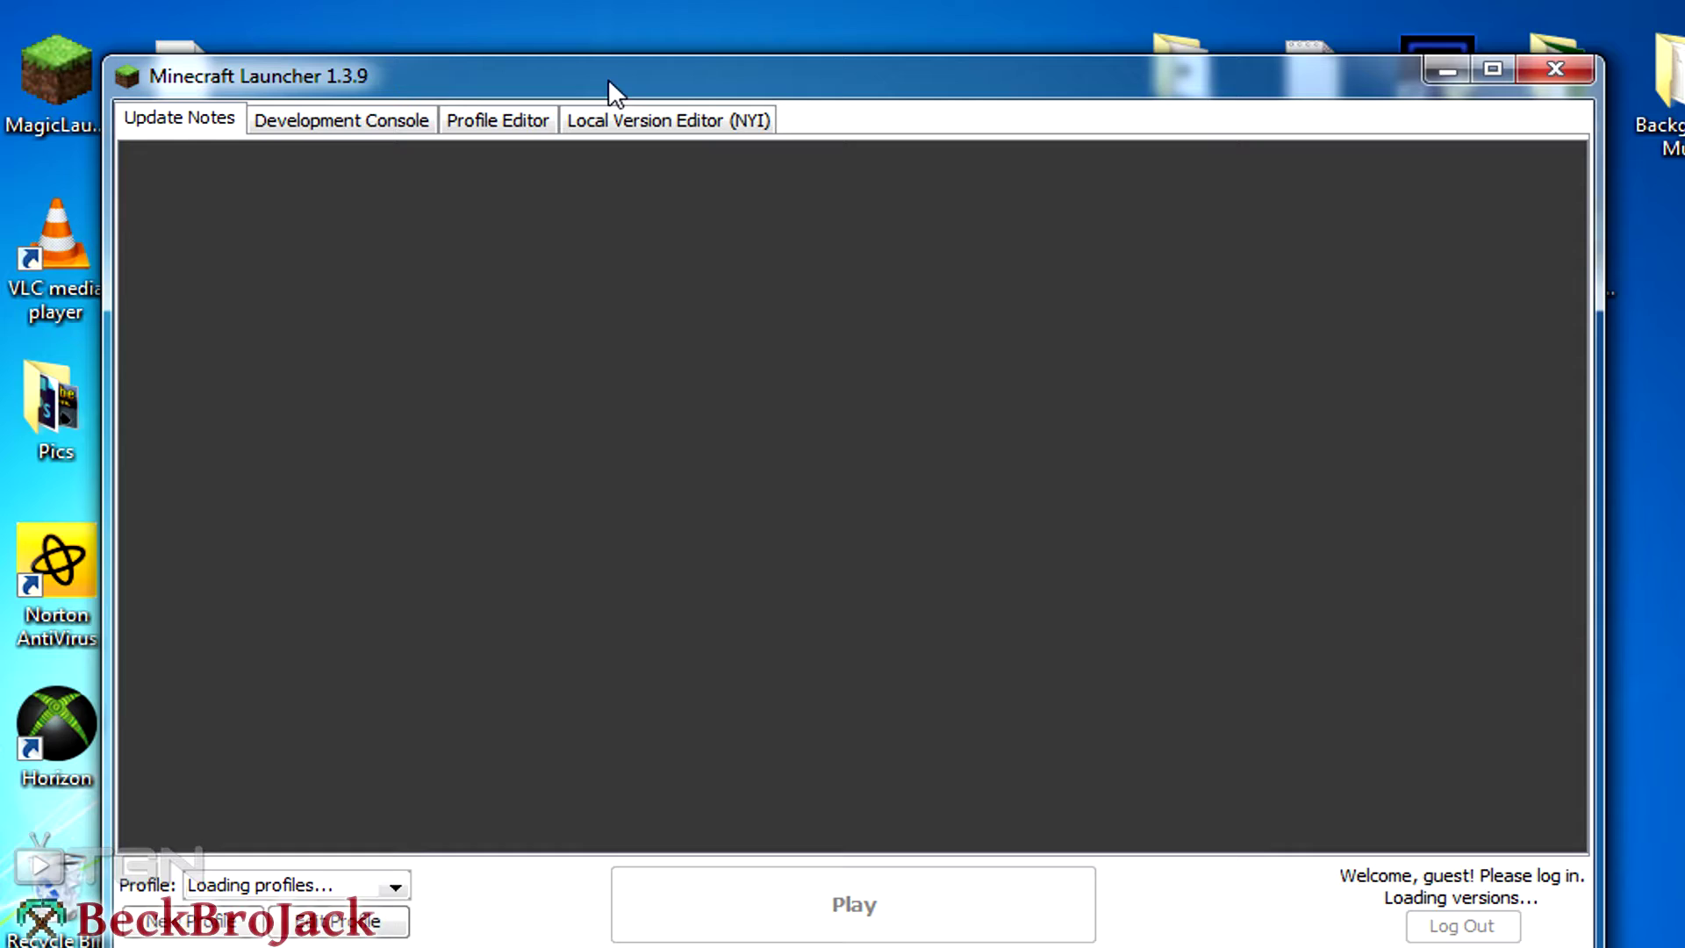
{"action": "left_click_drag", "start_coordinate": [609, 77], "coordinate": [583, 39]}
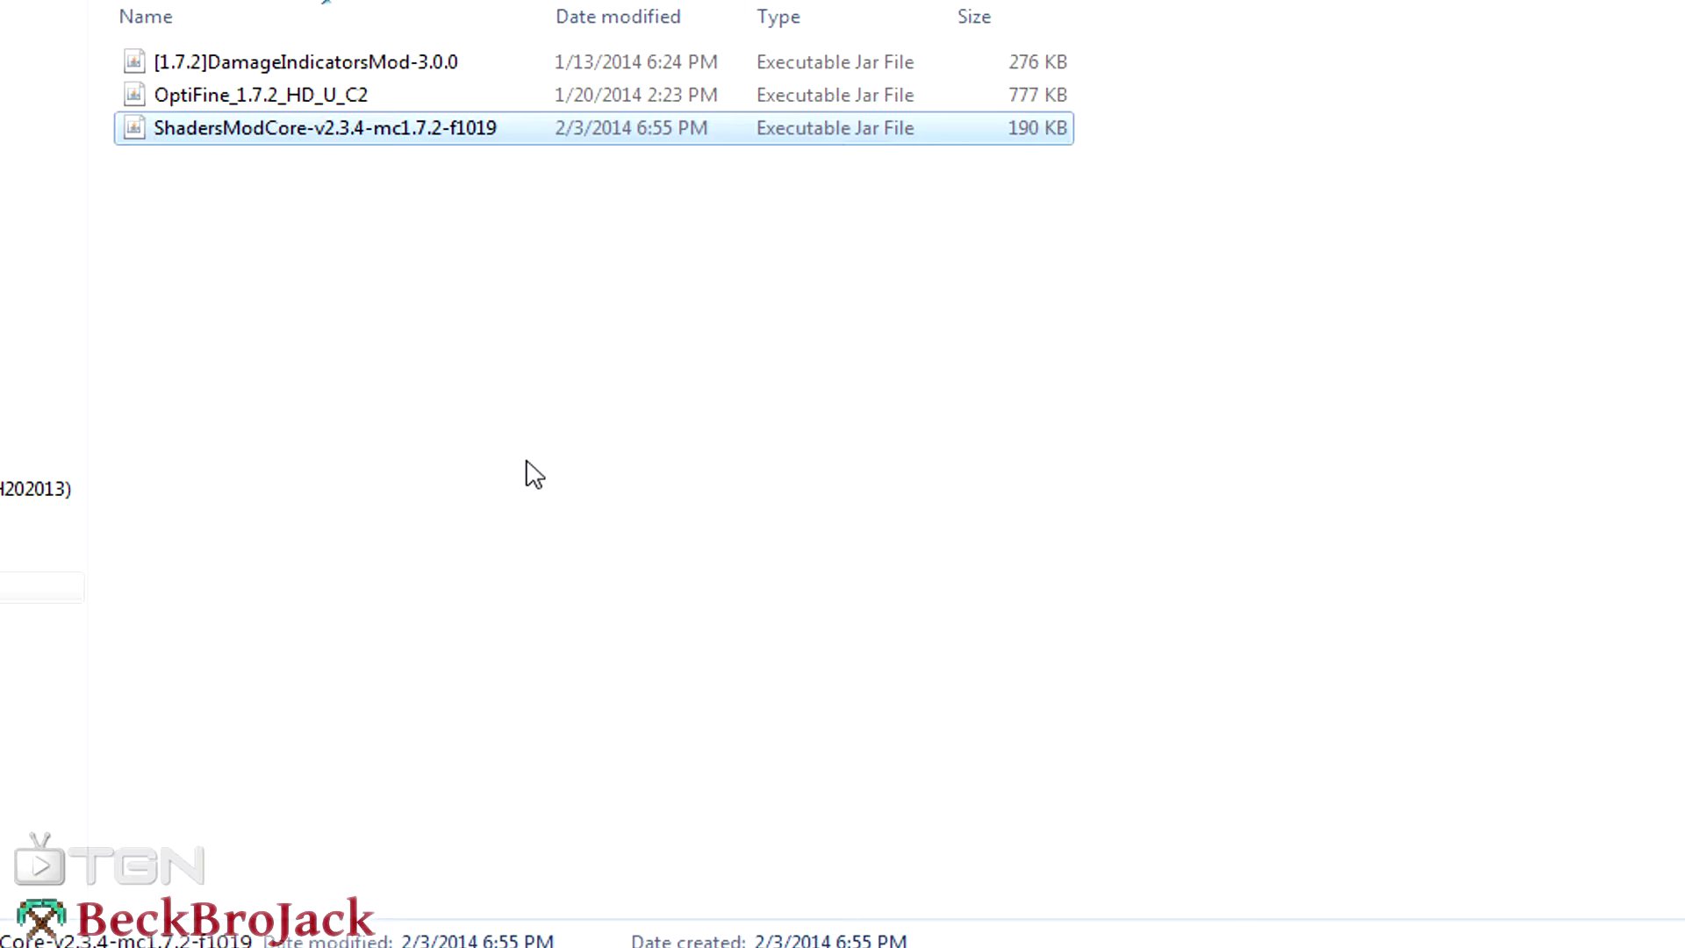
- Return from the mods folder to .minecraft and open the shaderpacks folder
{"action": "key", "text": "alt+Left"}
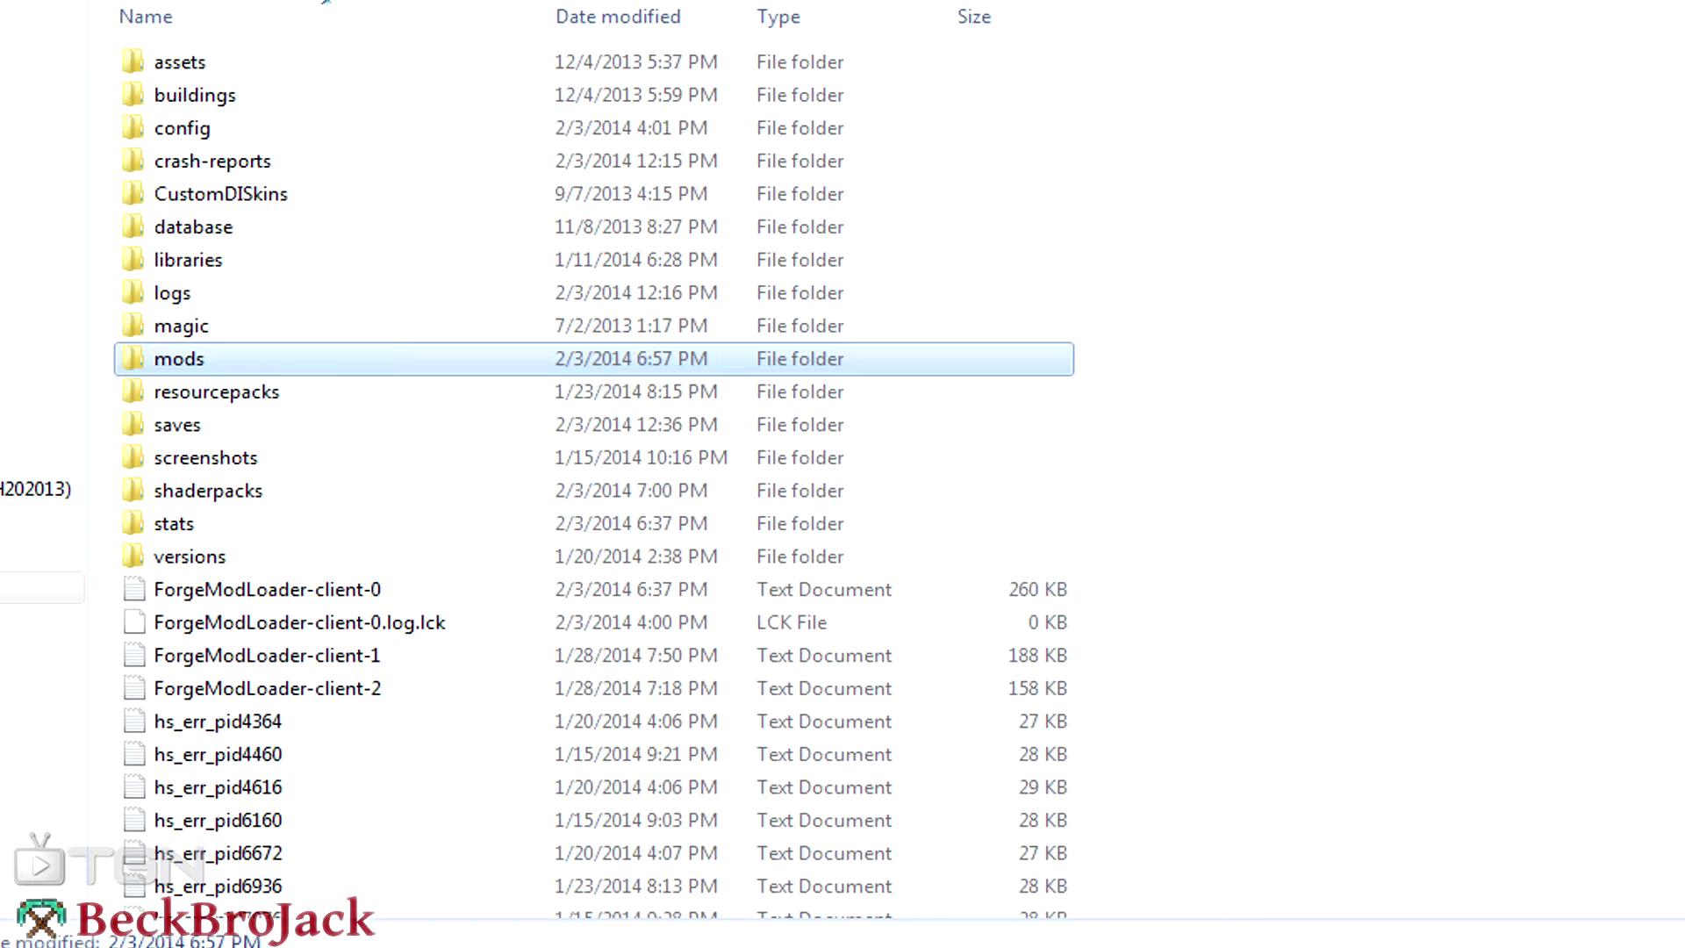
{"action": "double_click", "coordinate": [294, 498]}
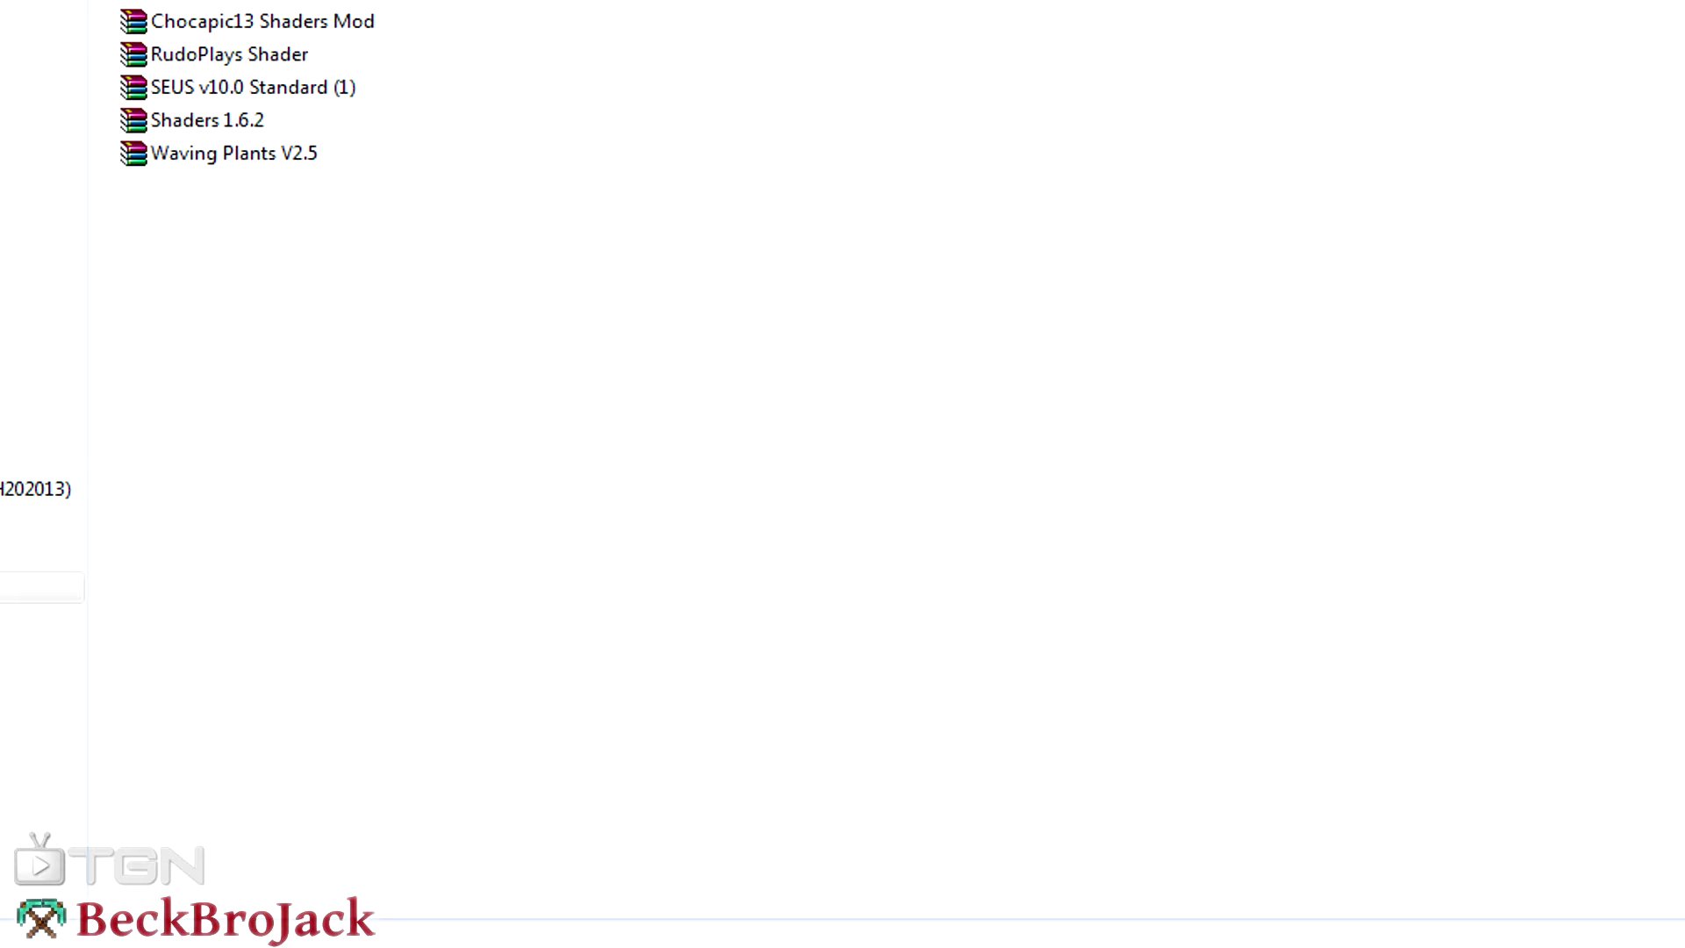
{"action": "key", "text": "alt+Left"}
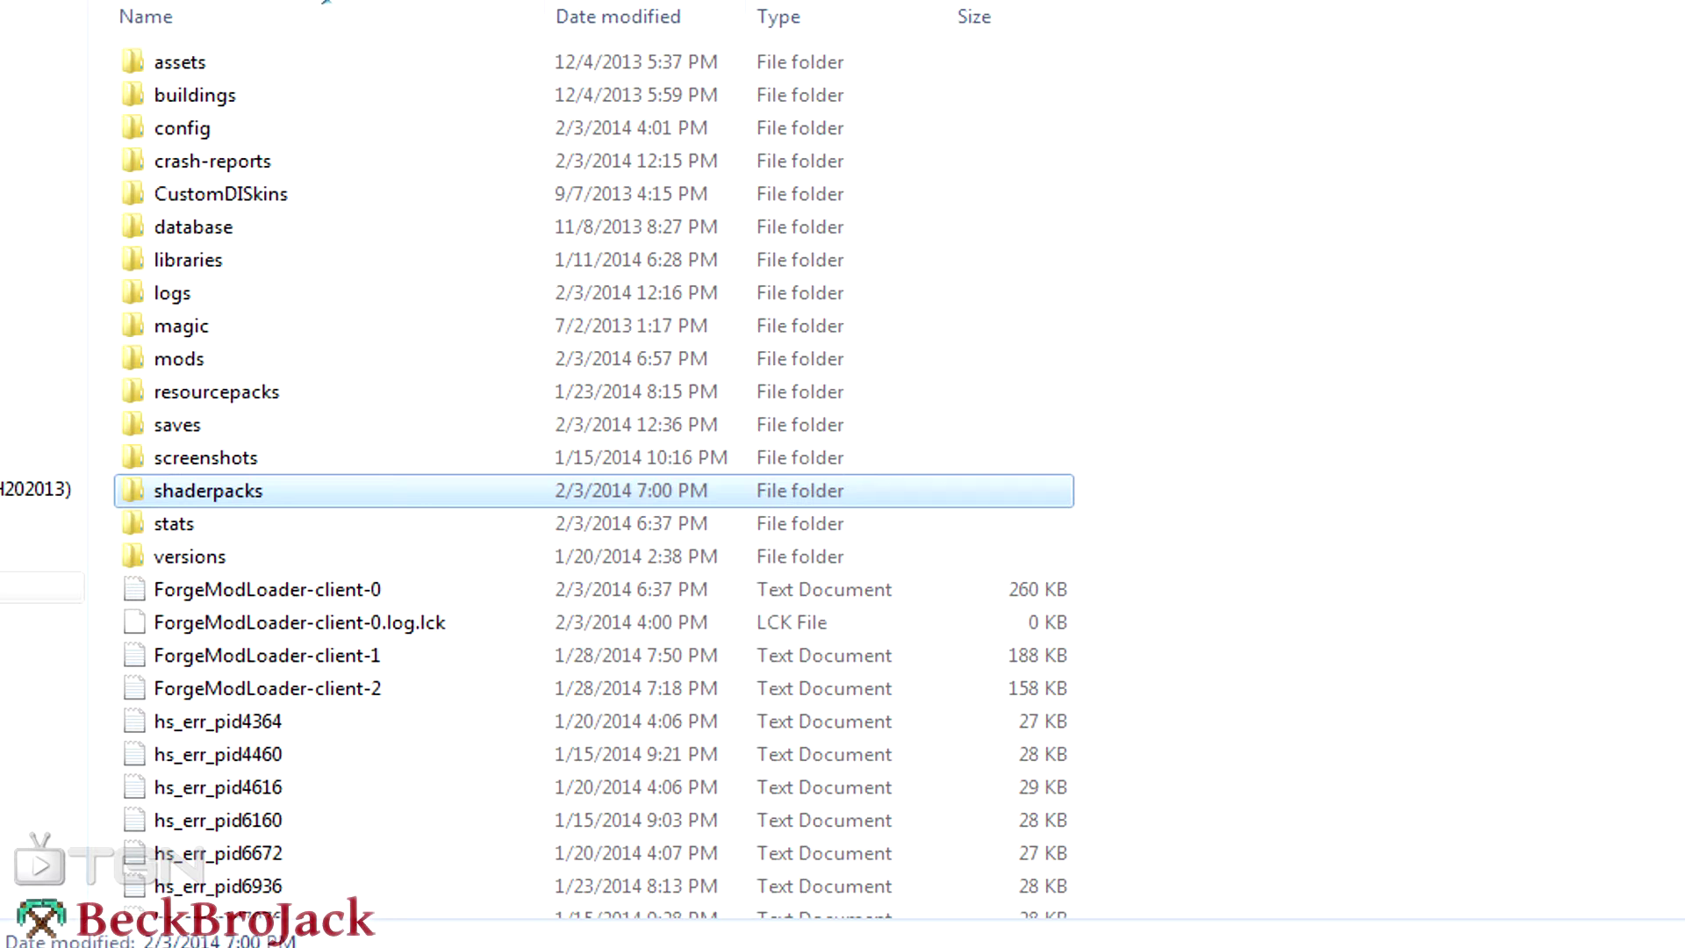
{"action": "double_click", "coordinate": [254, 504]}
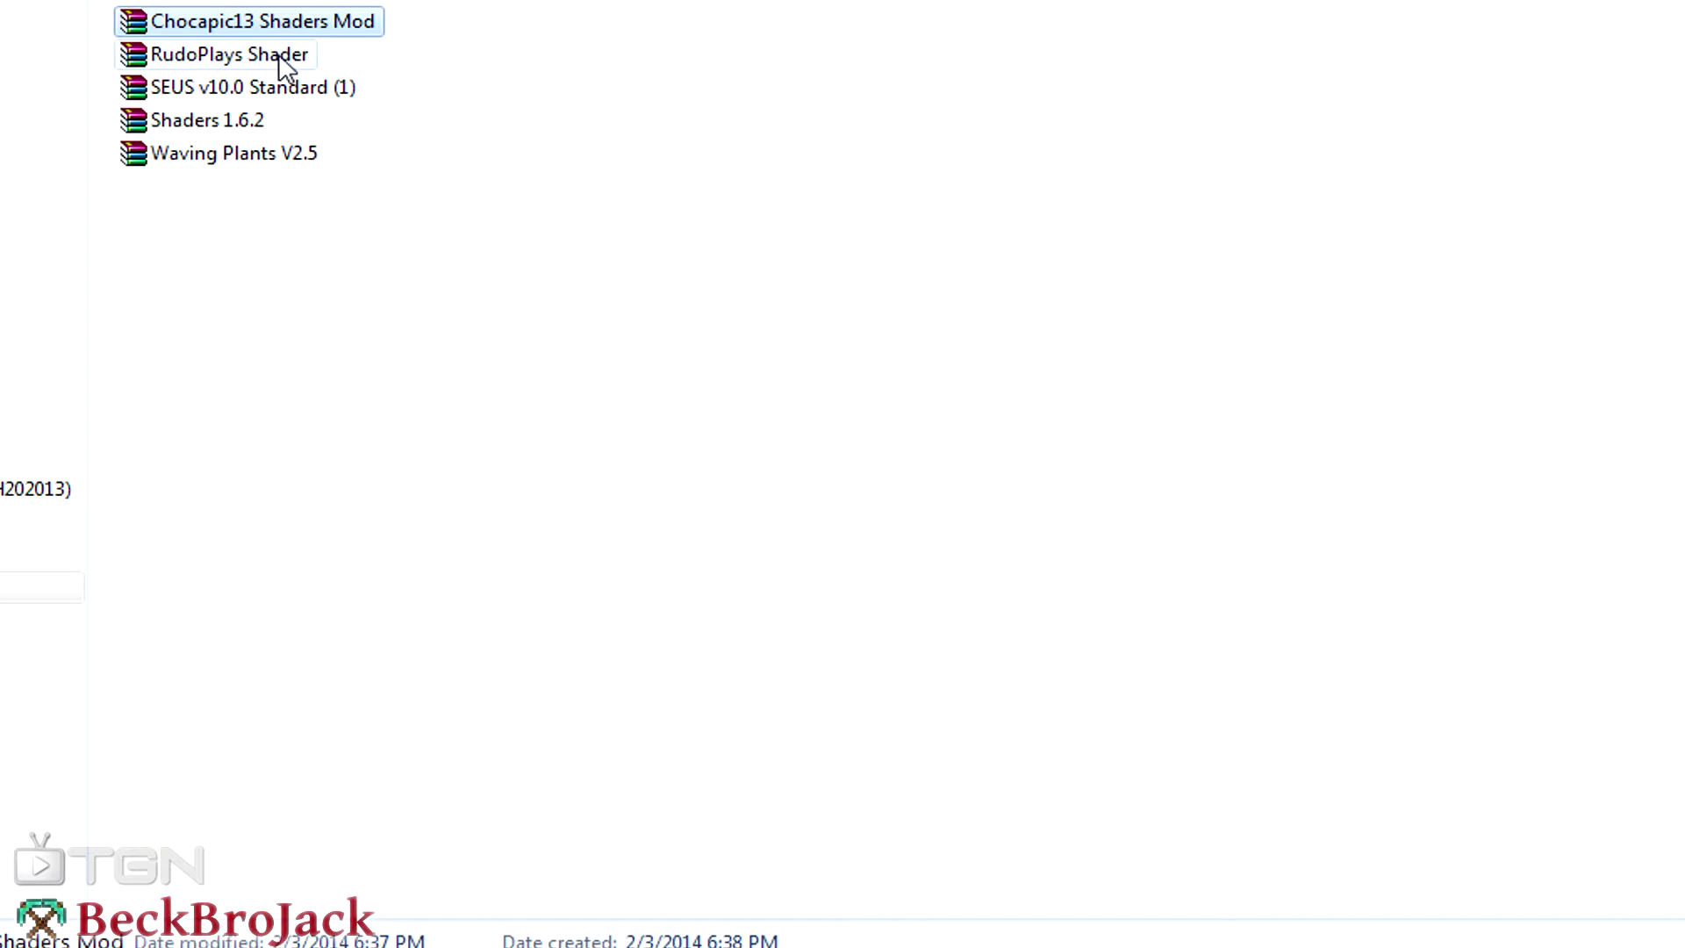
- Go through the shader pack archives: Chocapic13, RudoPlays, SEUS v10.0, Shaders 1.6.2 and Waving Plants V2.5
{"action": "left_click", "coordinate": [279, 56]}
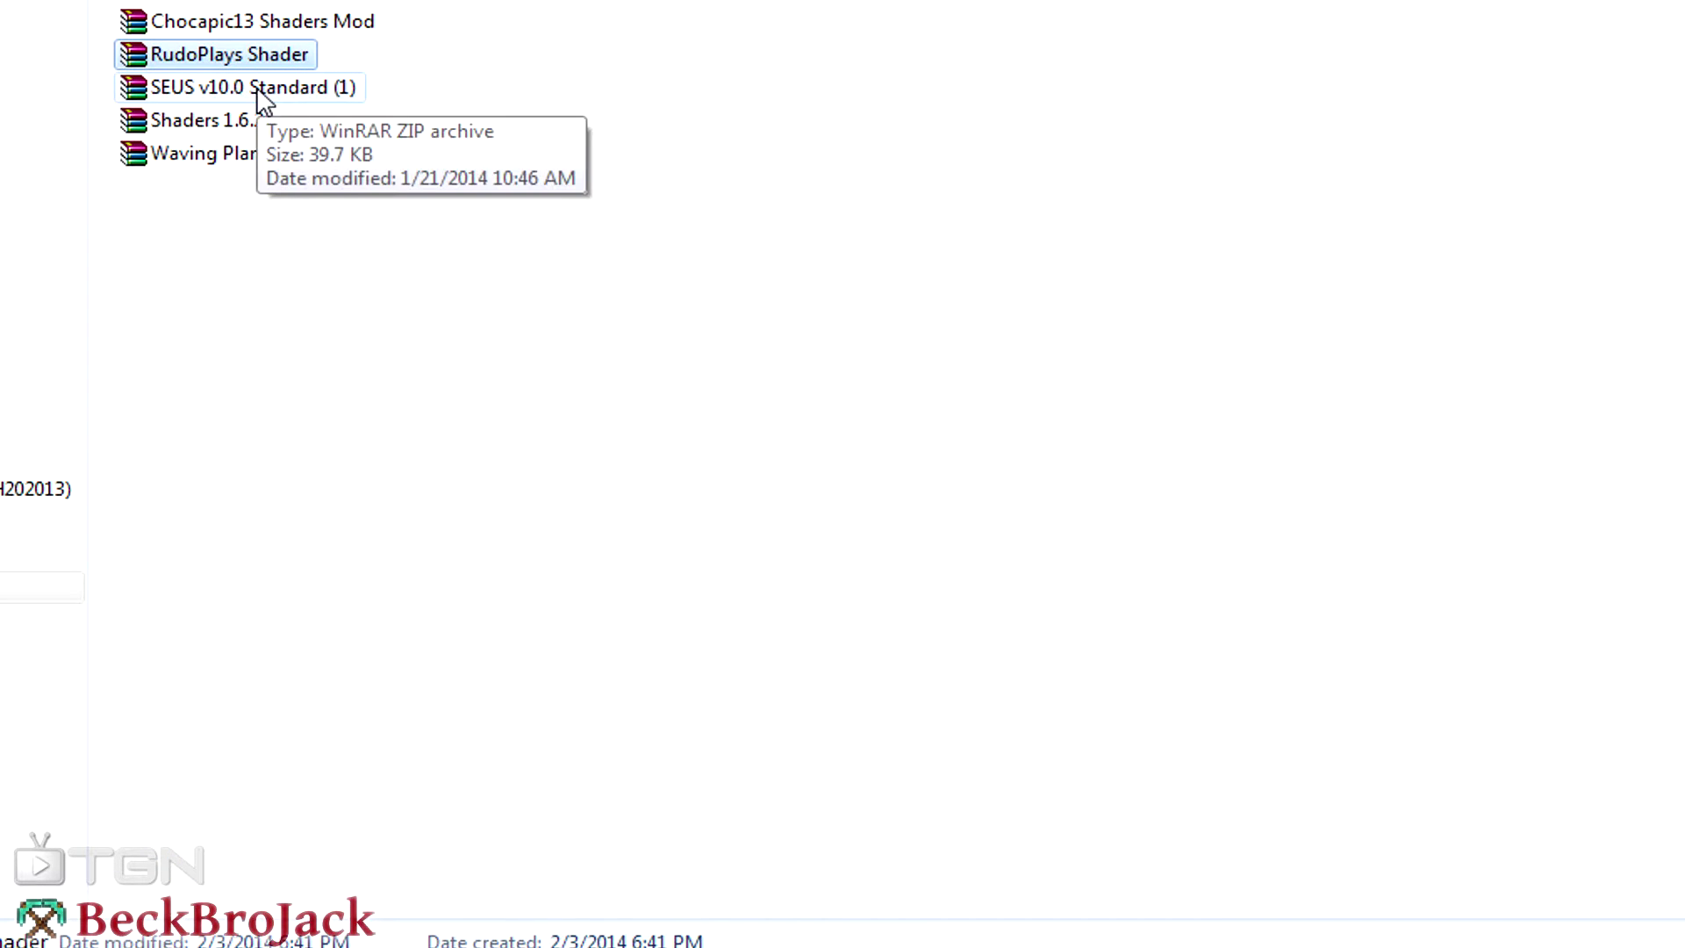
{"action": "left_click", "coordinate": [263, 95]}
{"action": "left_click", "coordinate": [249, 121]}
{"action": "left_click", "coordinate": [250, 88]}
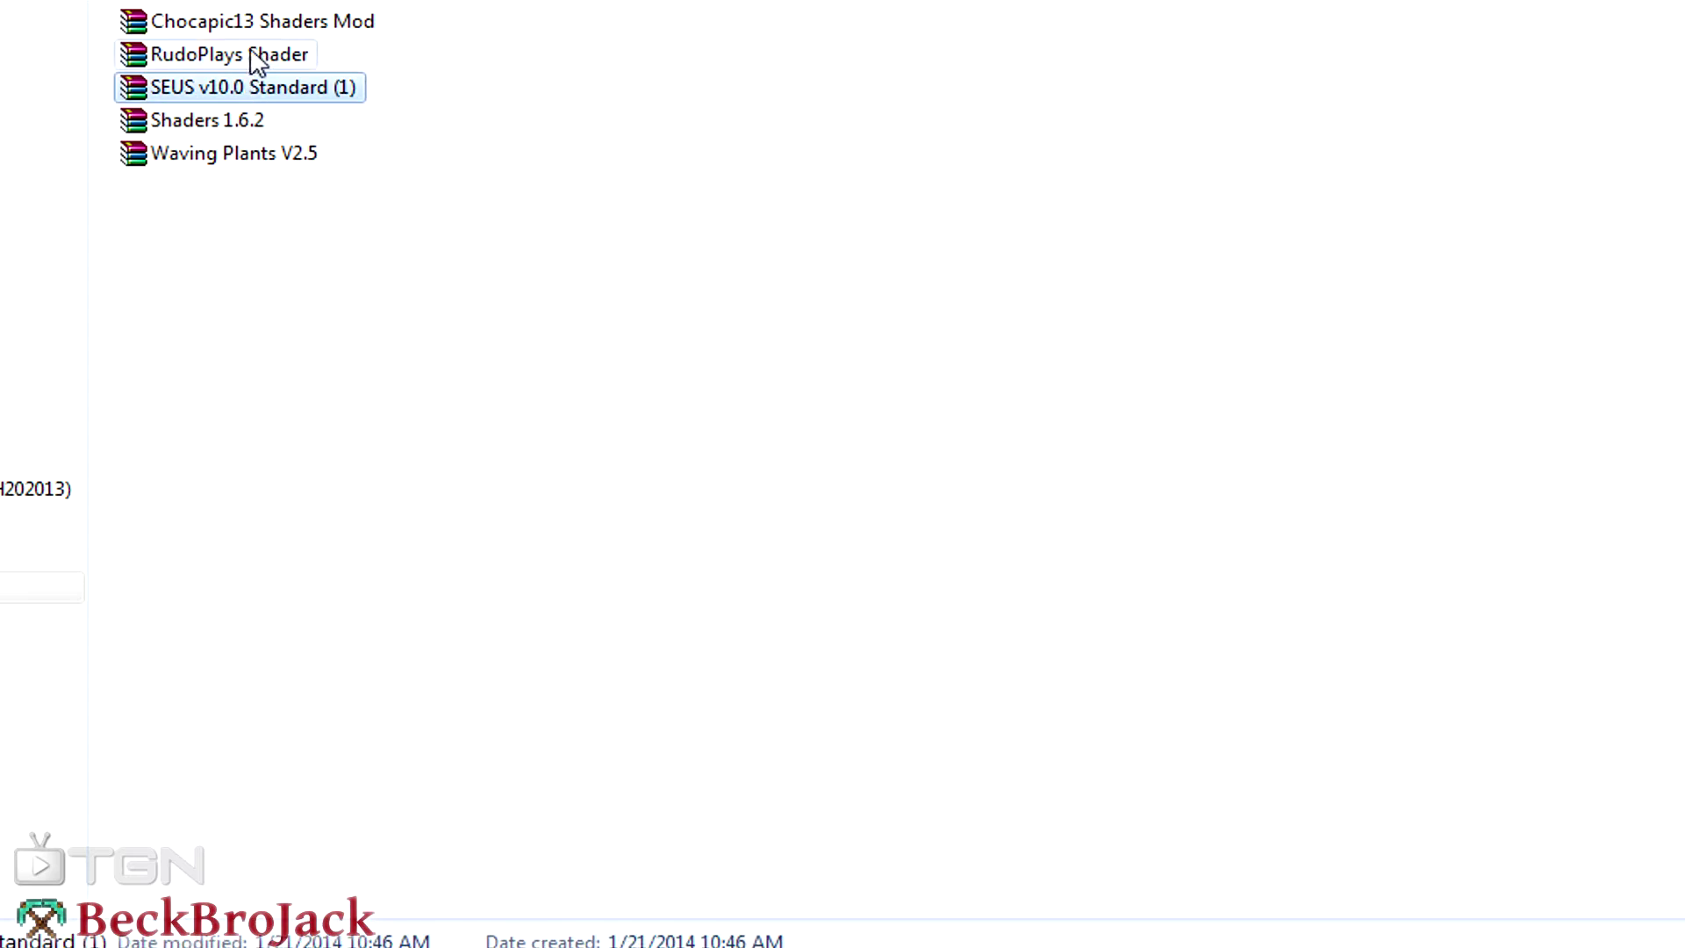
{"action": "left_click", "coordinate": [263, 54]}
{"action": "left_click", "coordinate": [290, 23]}
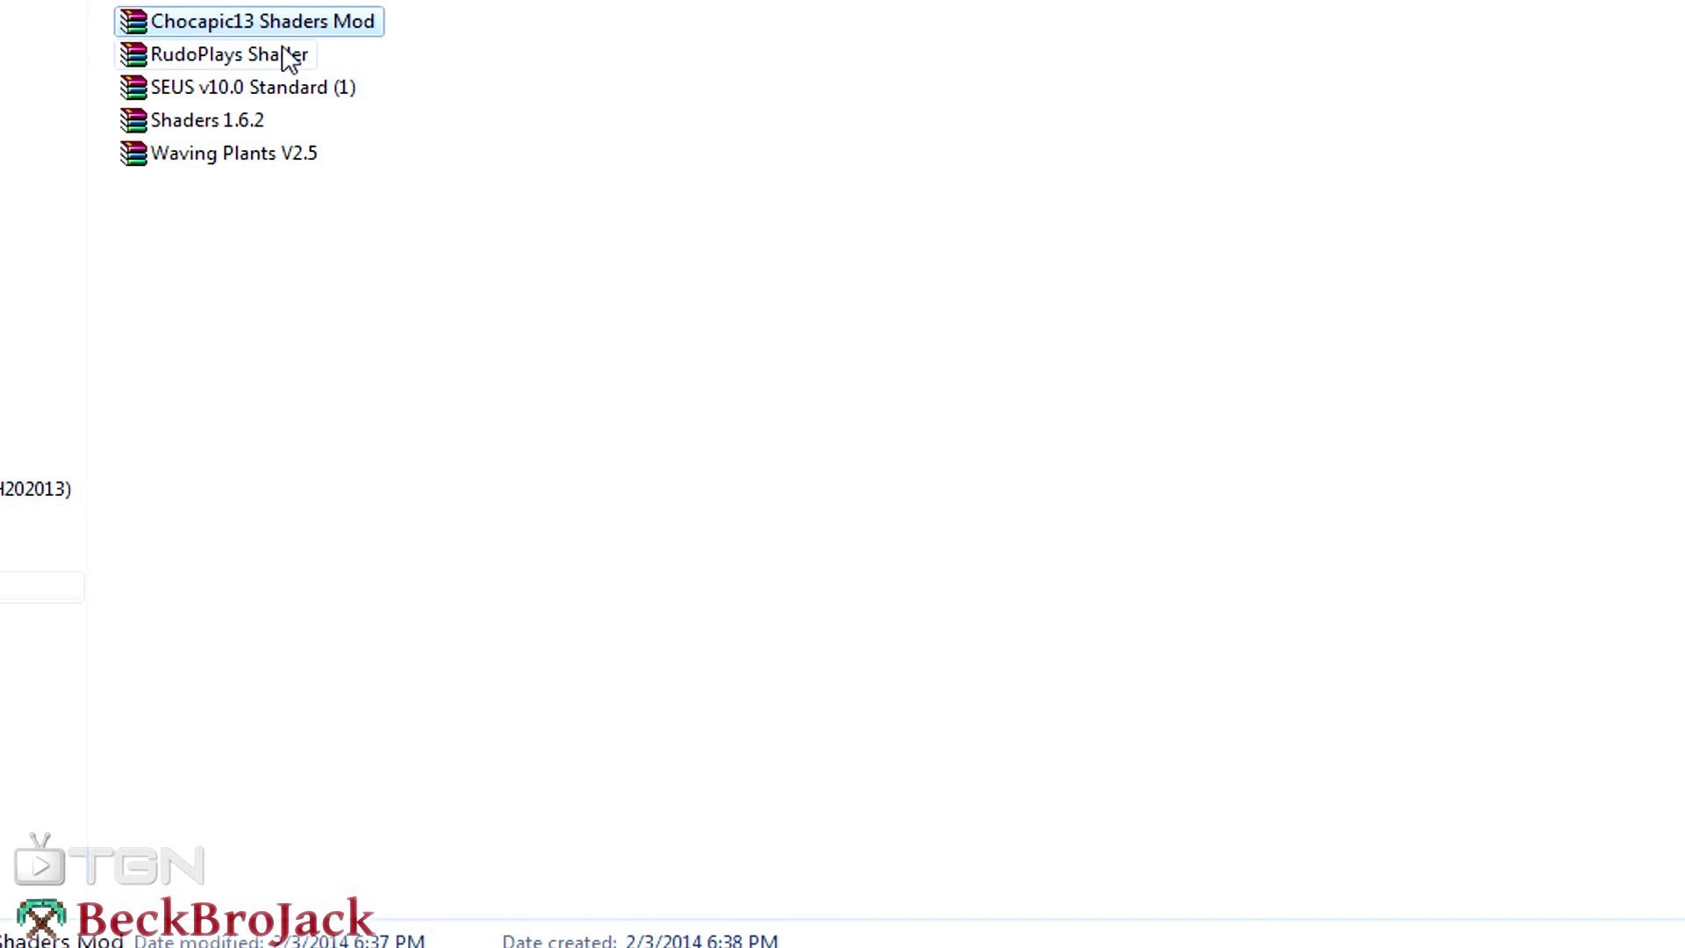
{"action": "left_click", "coordinate": [256, 91]}
{"action": "left_click", "coordinate": [247, 123]}
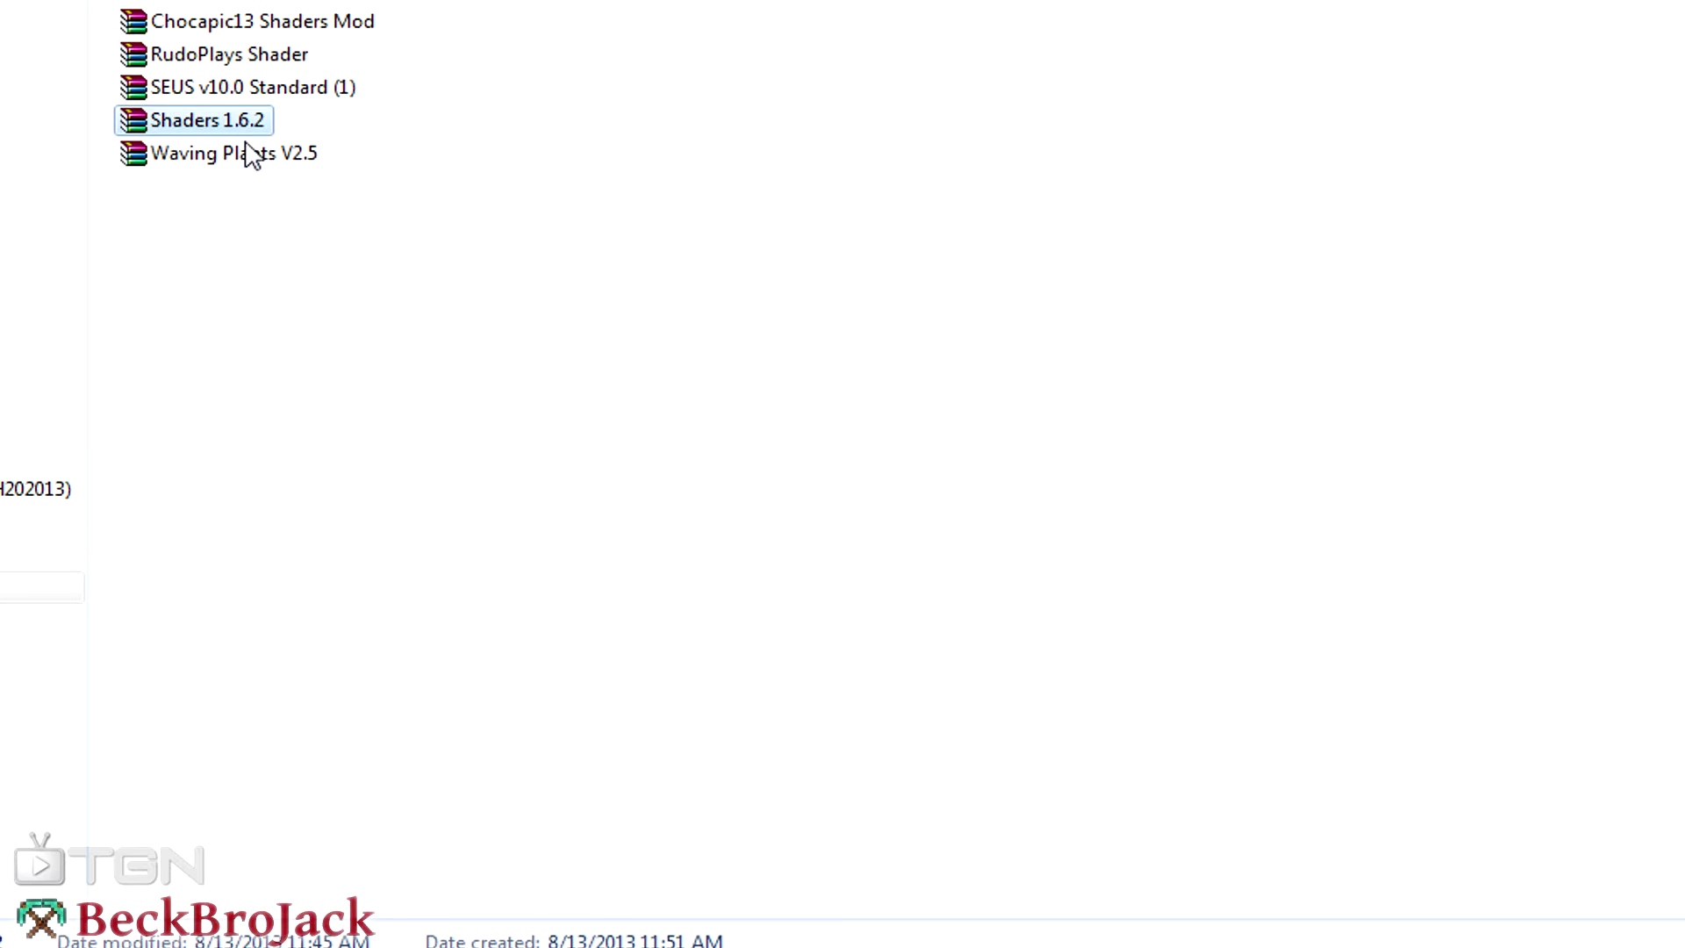
{"action": "left_click", "coordinate": [245, 154]}
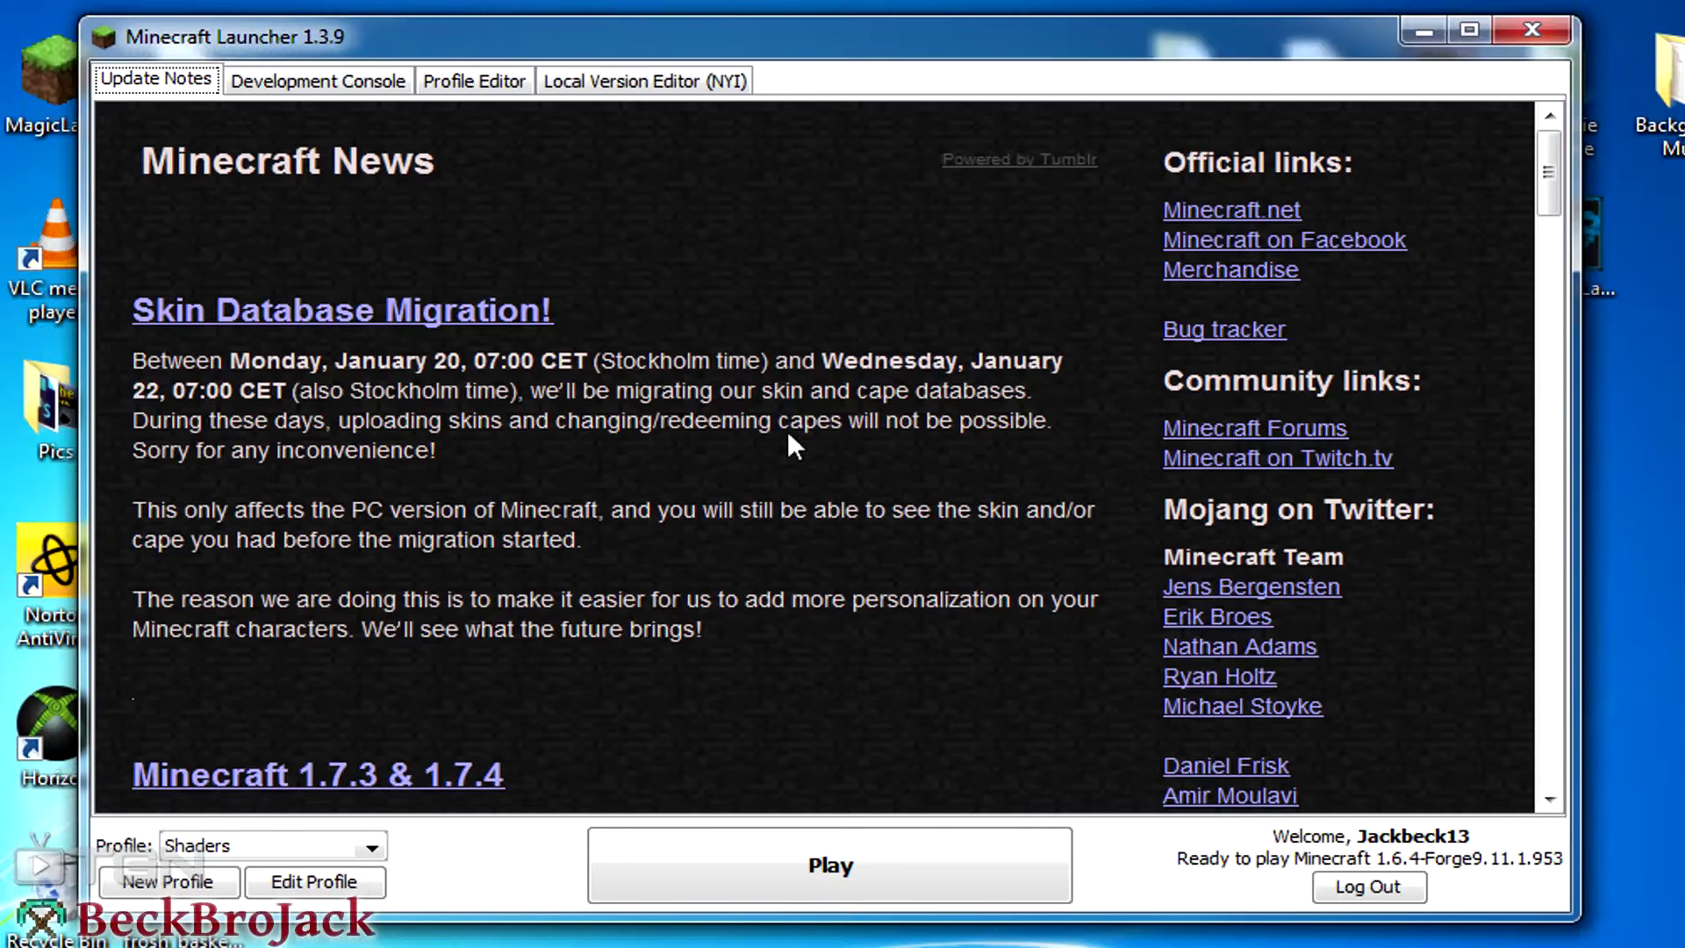
- Choose the Forge profile in the Minecraft launcher and start the game
{"action": "left_click", "coordinate": [362, 847]}
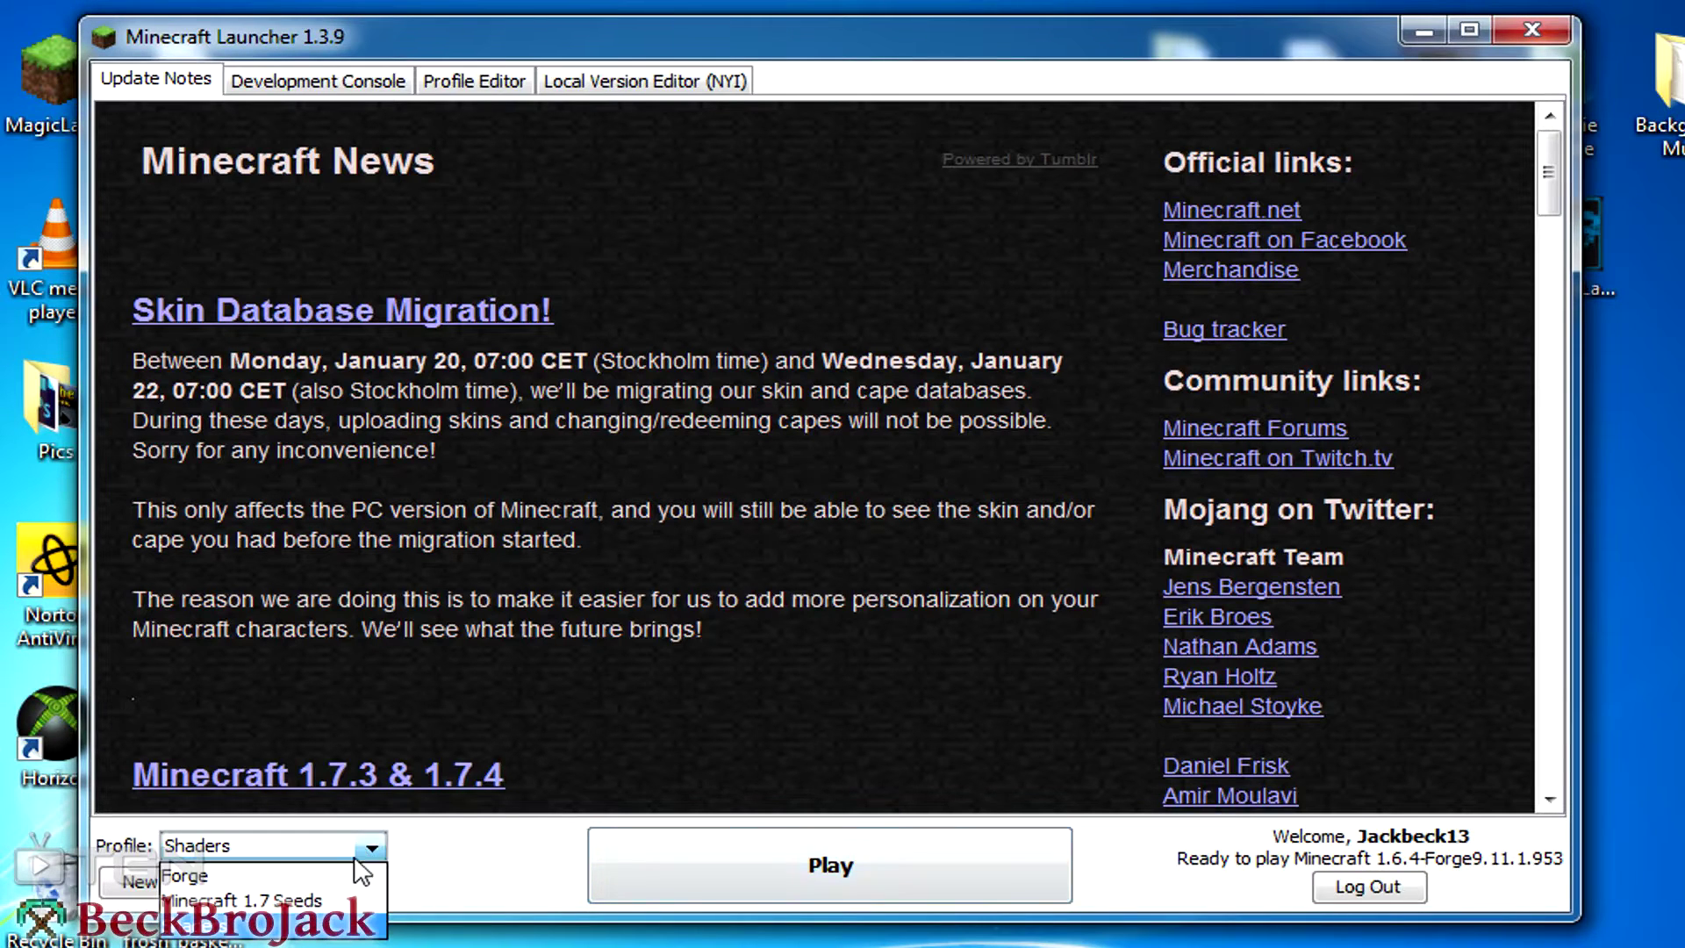
{"action": "left_click", "coordinate": [296, 881]}
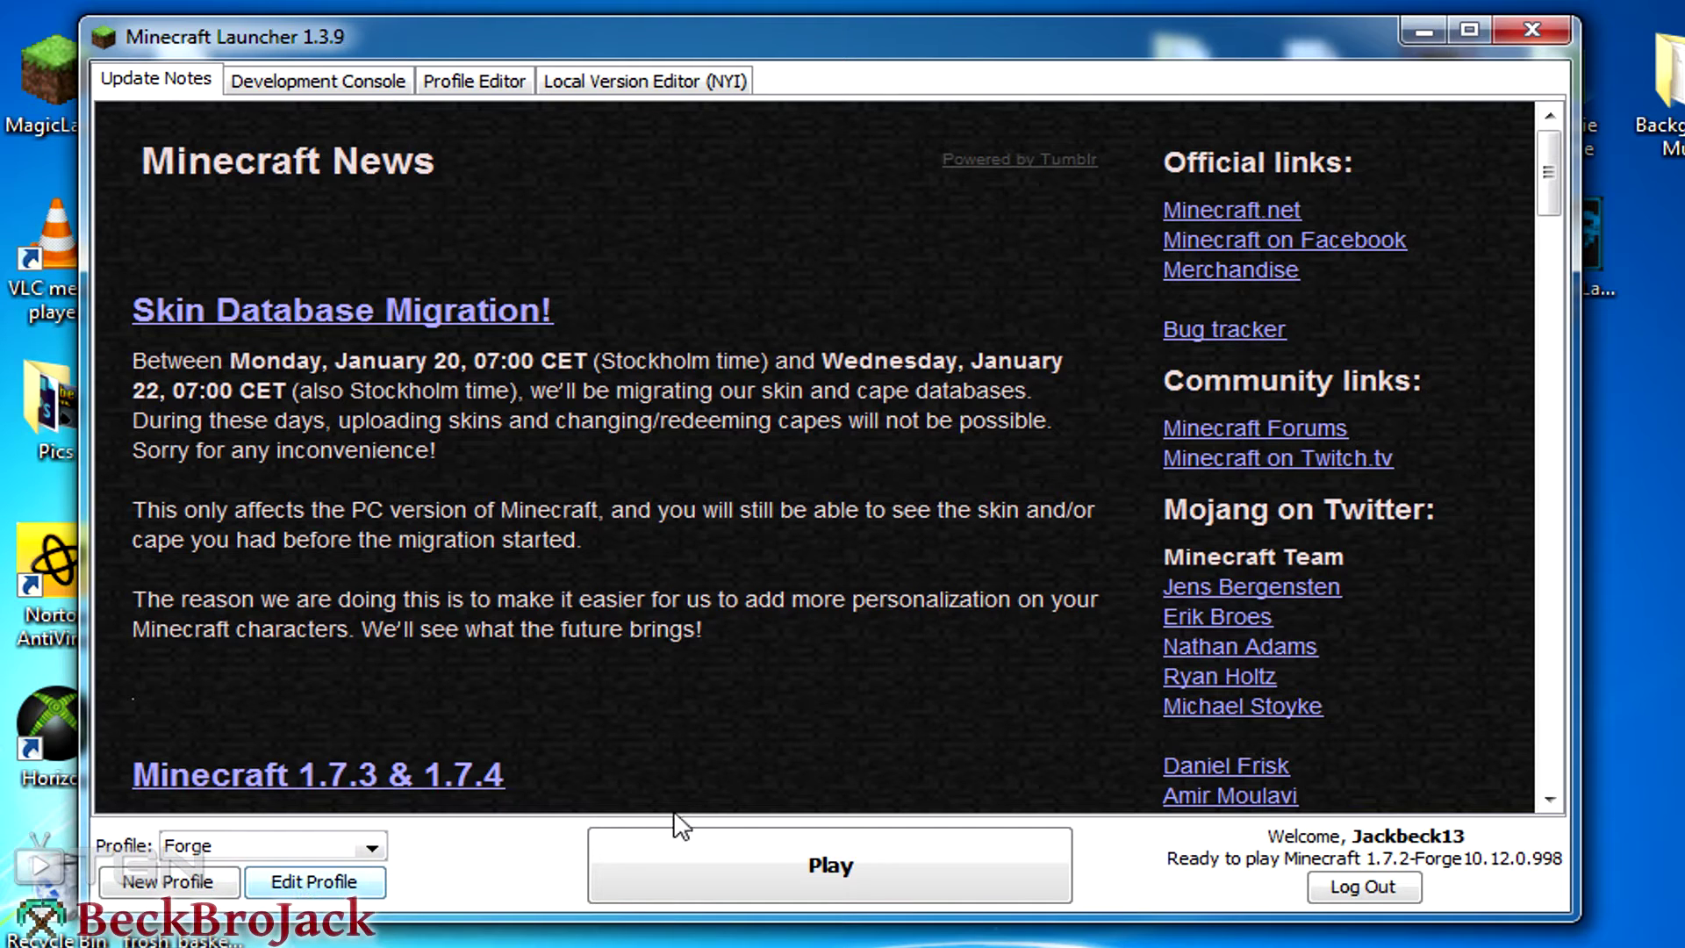
{"action": "left_click", "coordinate": [828, 871]}
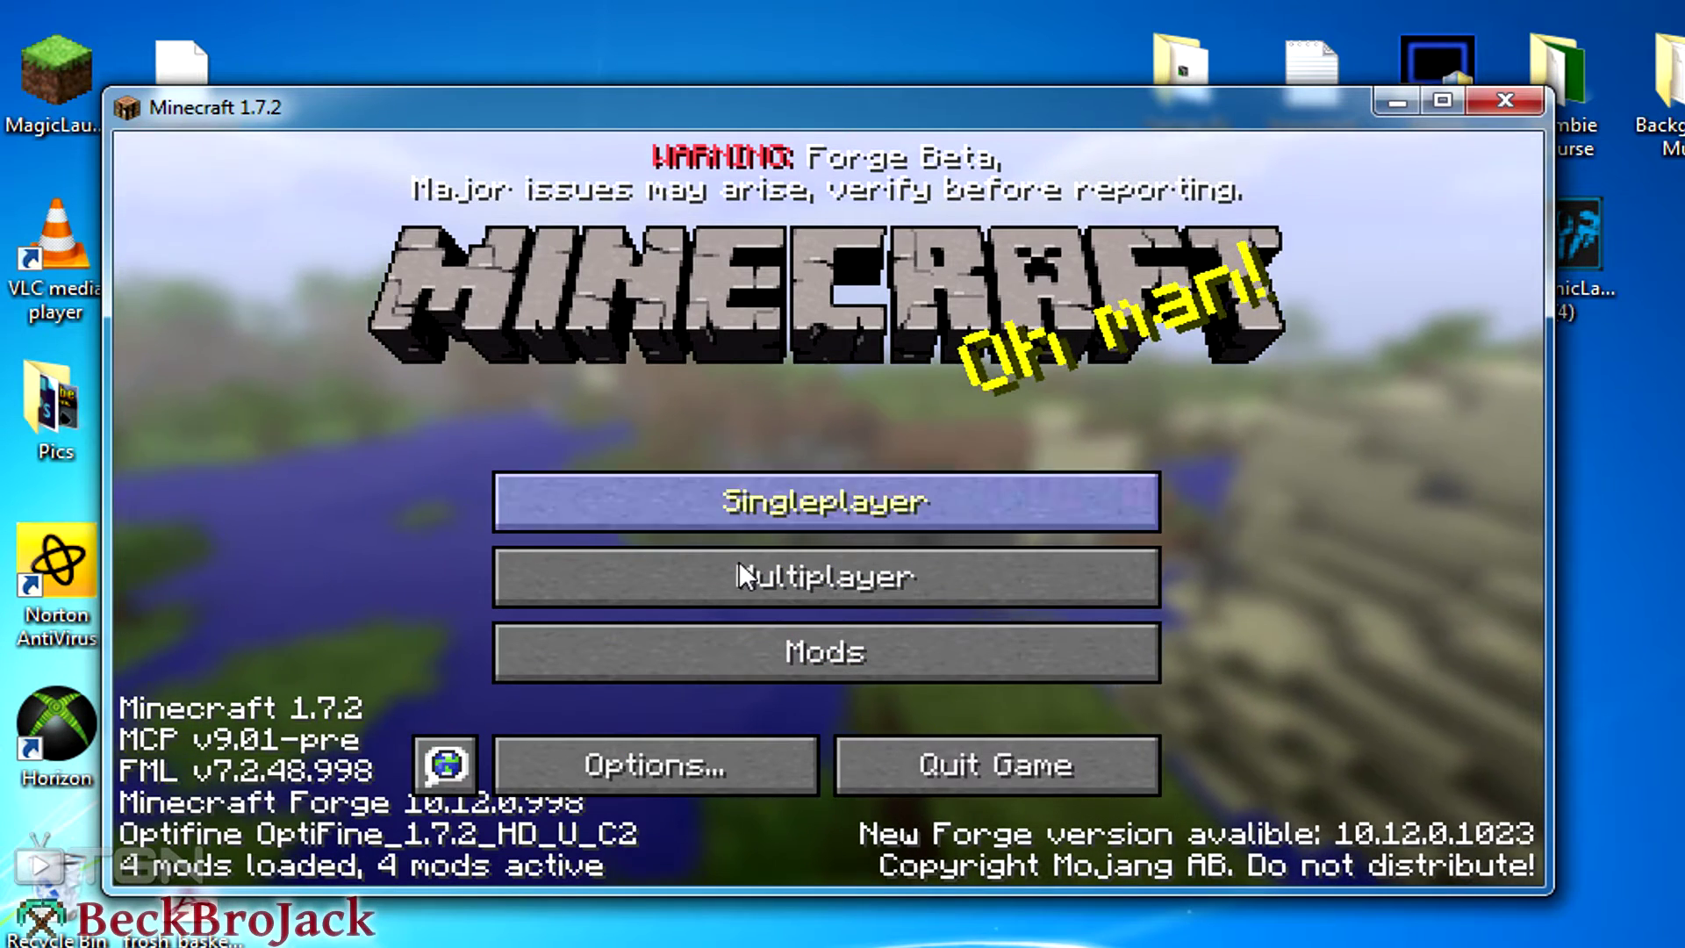
- Adjust the volume in the game's Music & Sound options and return to the Options screen
{"action": "left_click", "coordinate": [660, 766]}
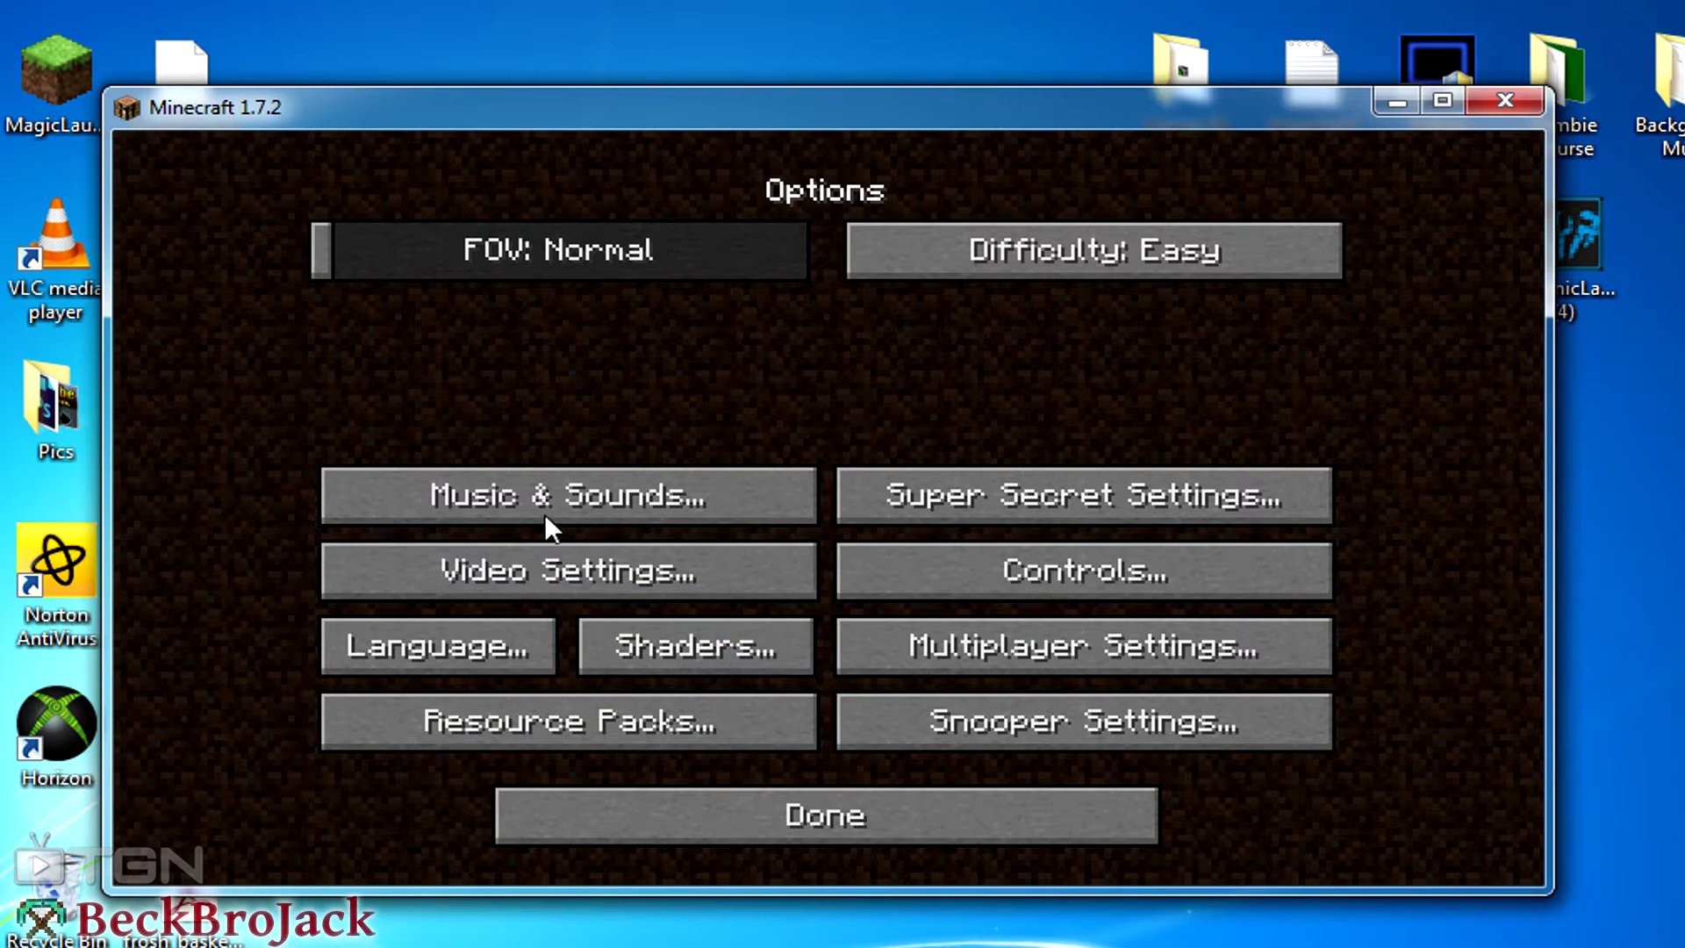
{"action": "left_click", "coordinate": [610, 491]}
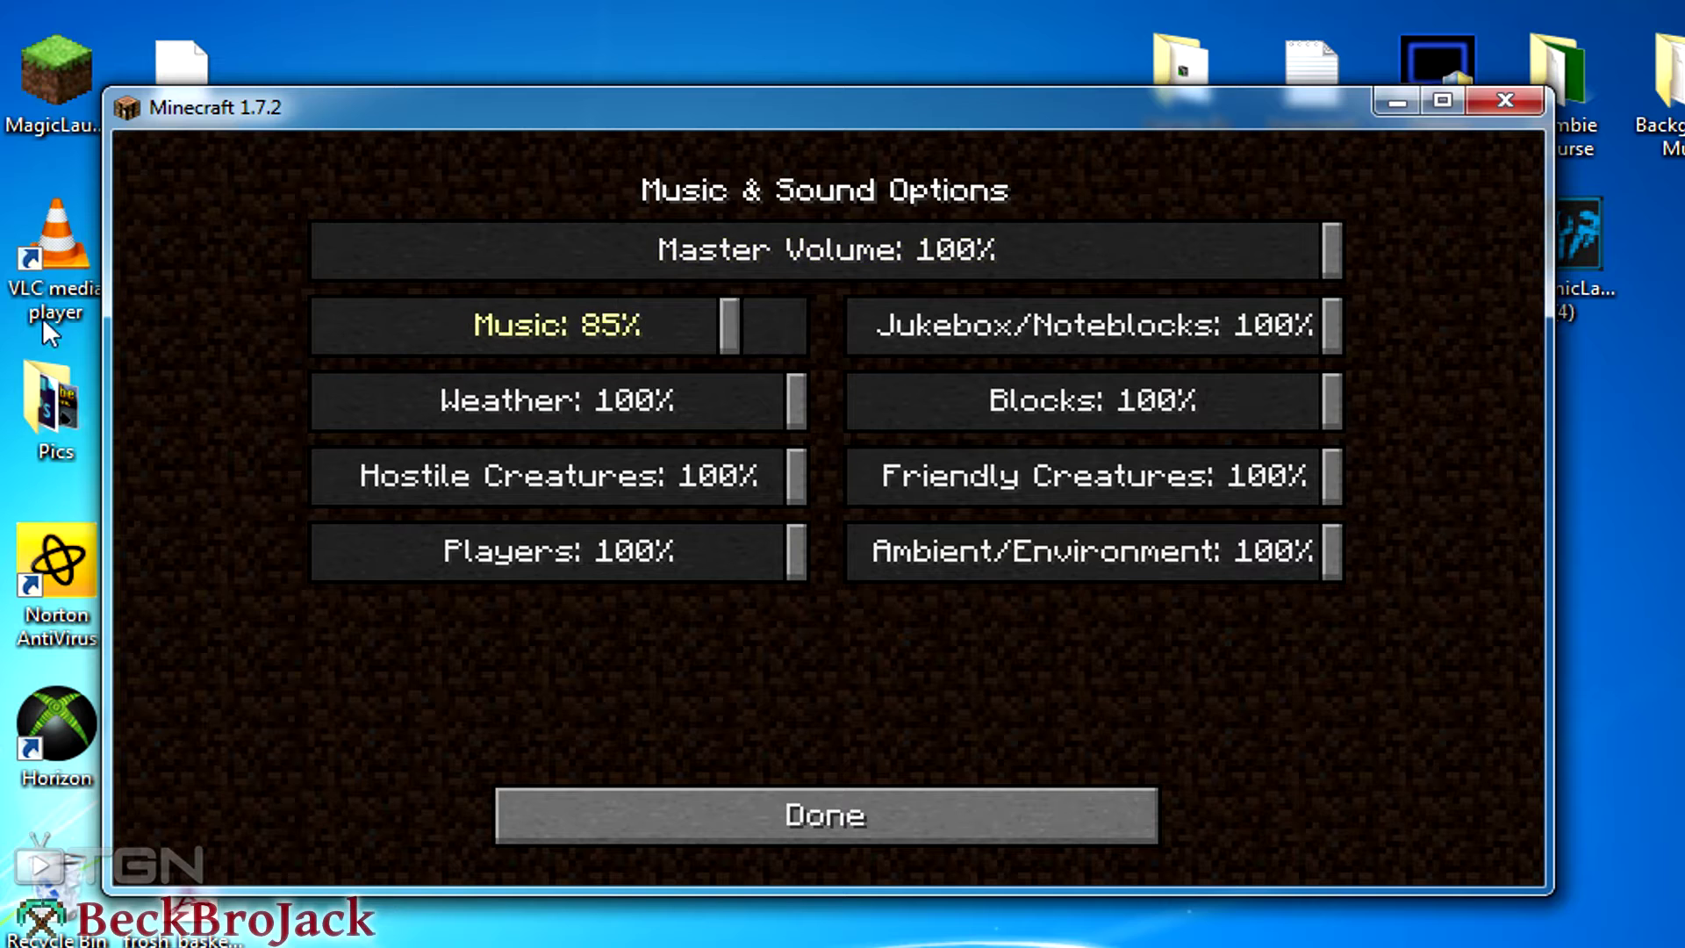
{"action": "left_click_drag", "start_coordinate": [829, 244], "coordinate": [832, 253]}
{"action": "left_click", "coordinate": [757, 824]}
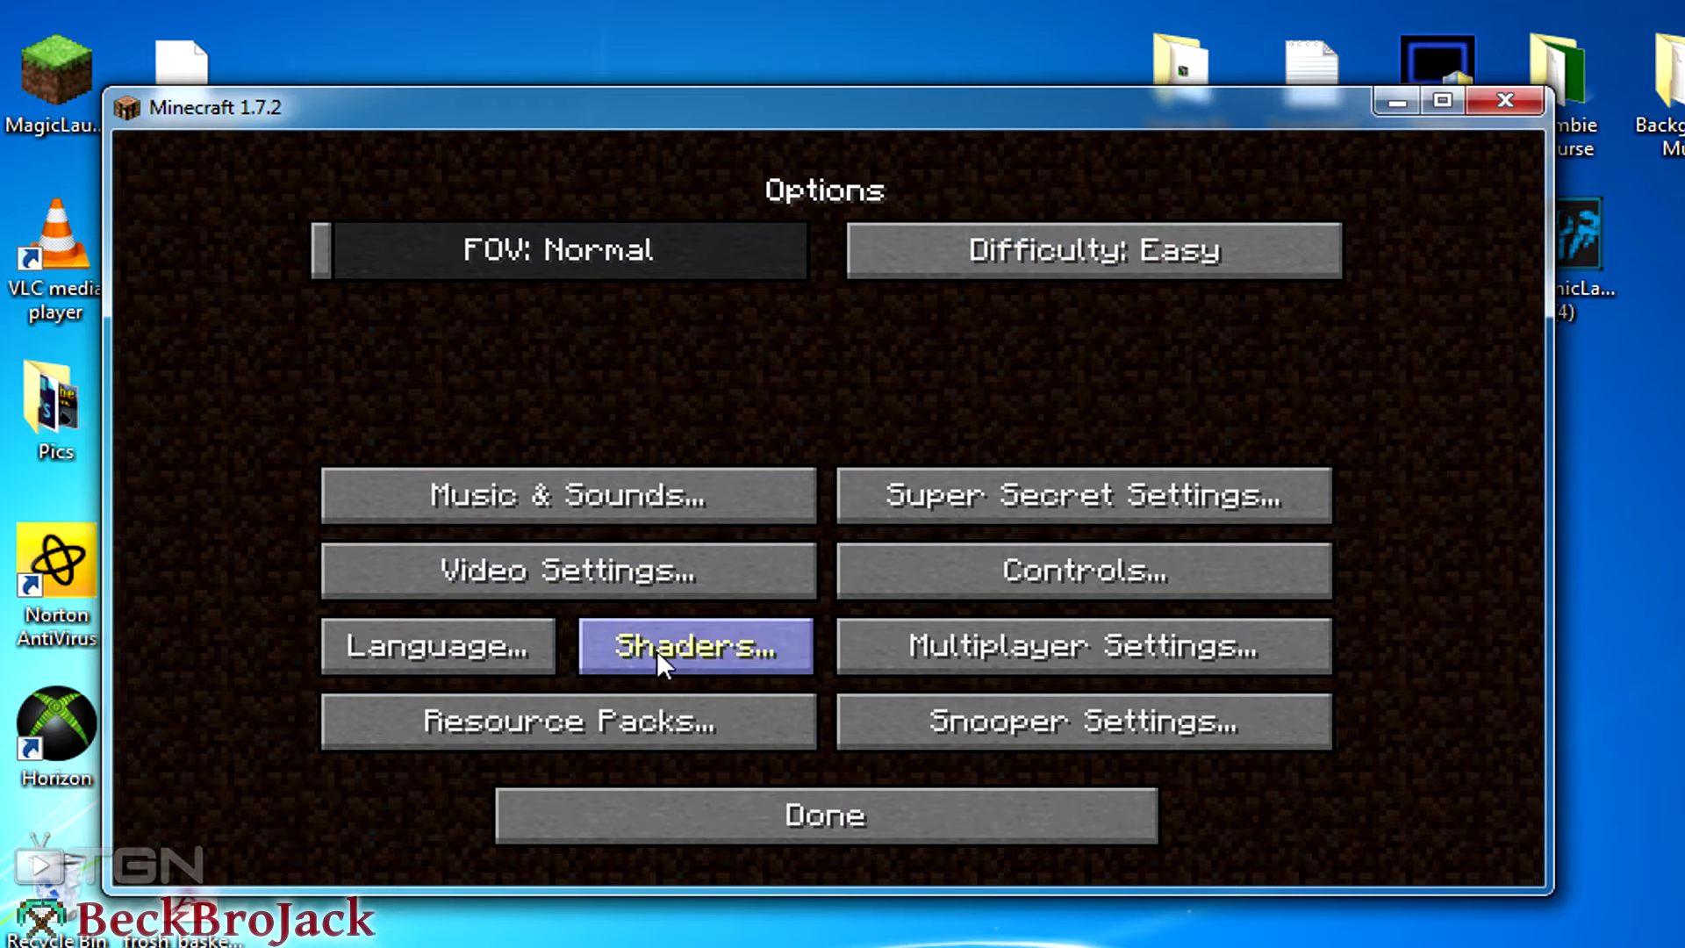
- Bring up the game's Shaders settings with the list of available shader packs
{"action": "left_click", "coordinate": [725, 795]}
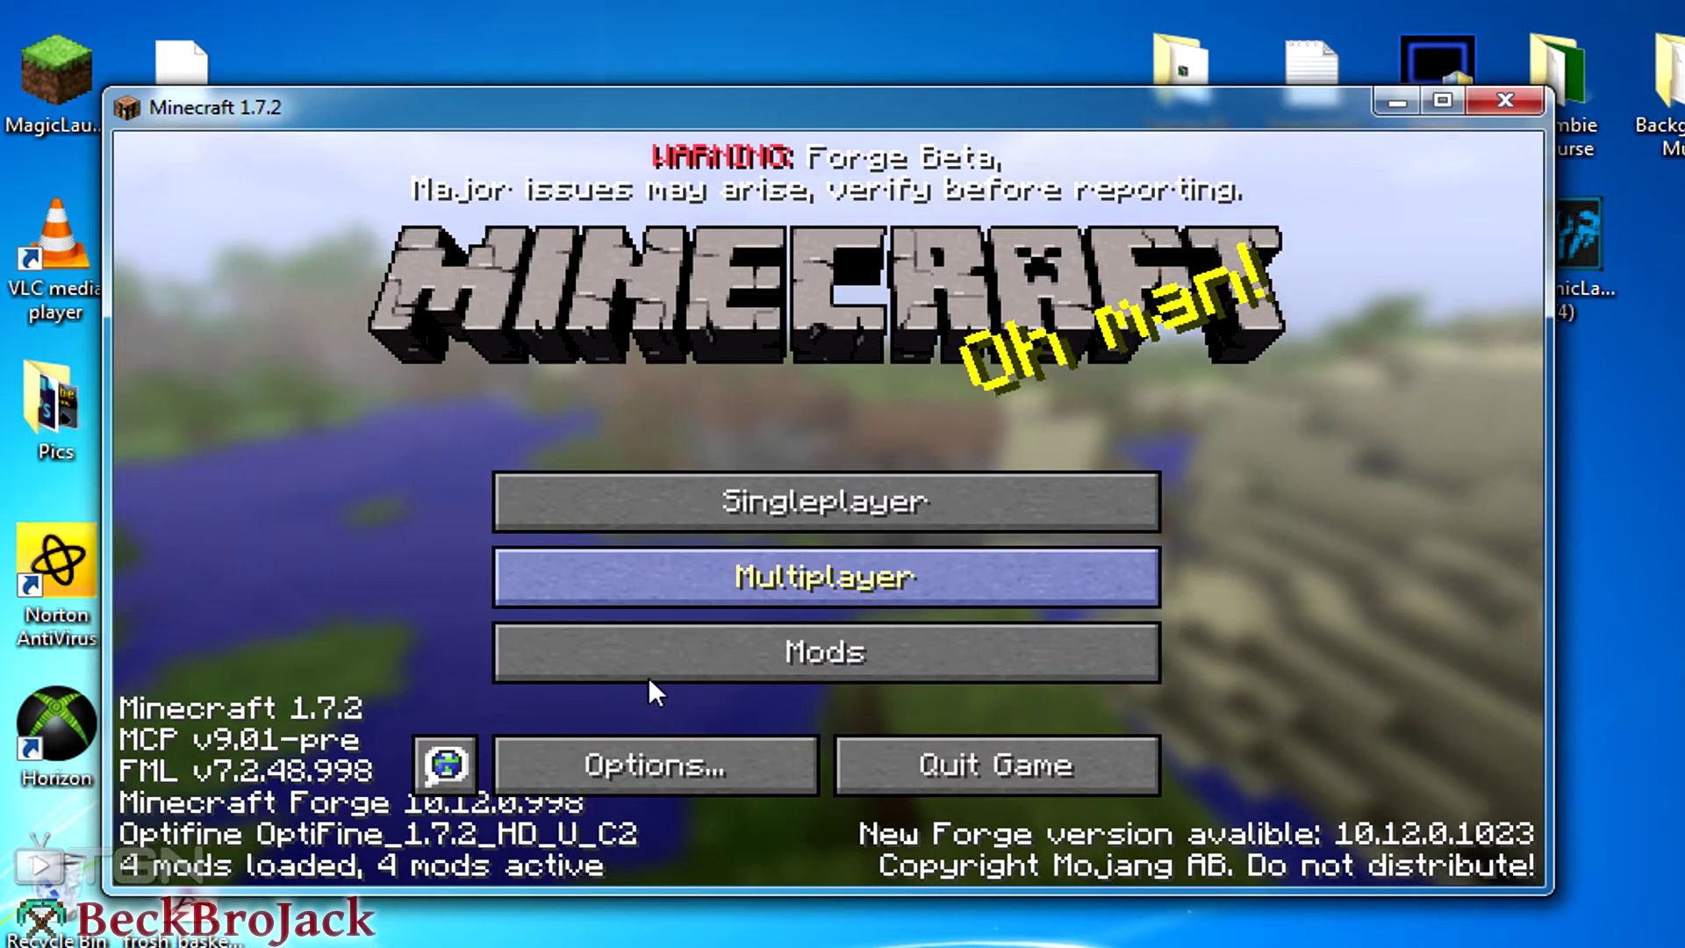
{"action": "left_click", "coordinate": [662, 751]}
{"action": "left_click", "coordinate": [676, 660]}
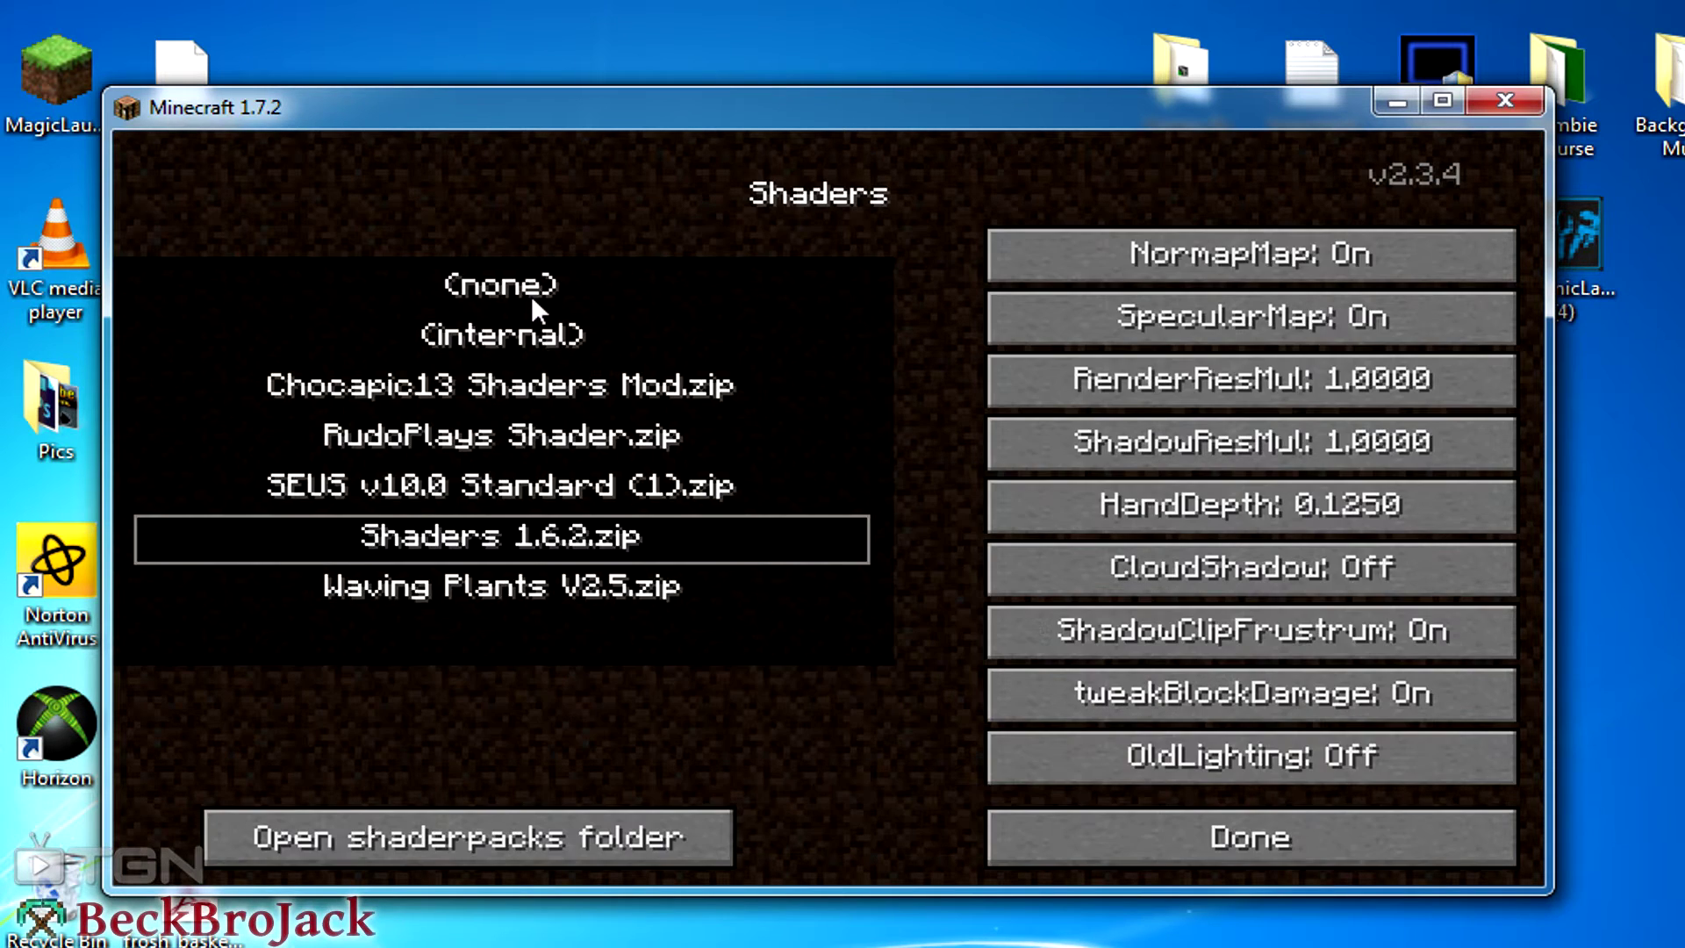
- Try the listed shader packs in turn, leave Waving Plants V2.5.zip selected, and return to the title screen
{"action": "left_click", "coordinate": [491, 392]}
{"action": "left_click", "coordinate": [492, 440]}
{"action": "left_click", "coordinate": [516, 283]}
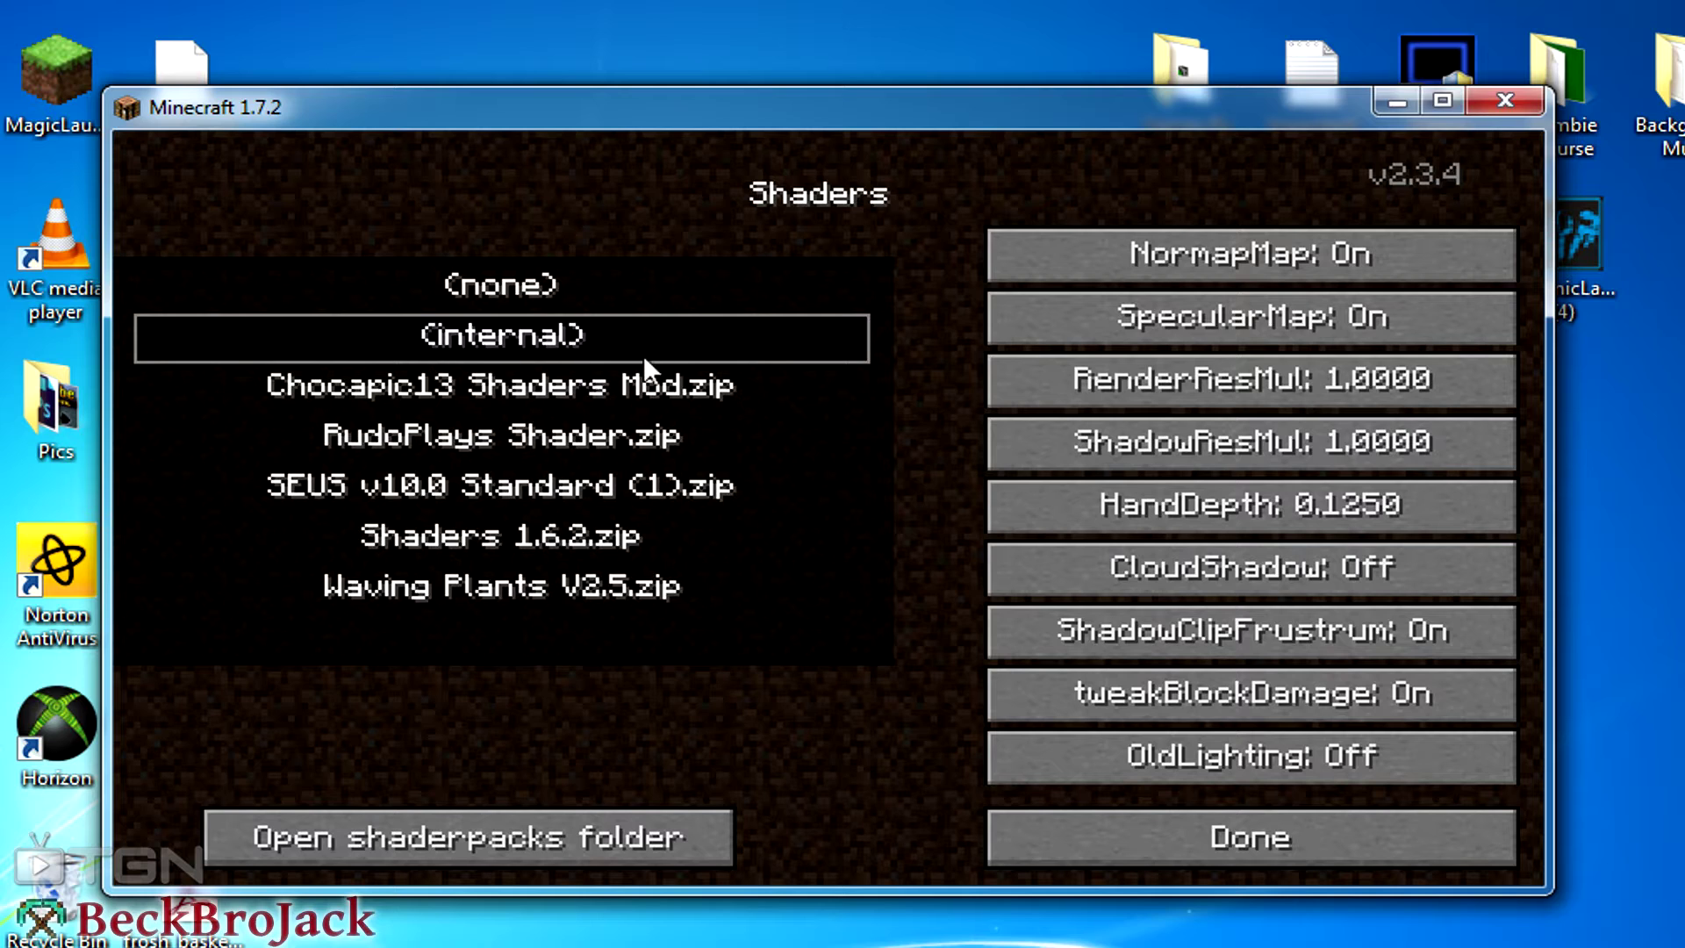
{"action": "left_click", "coordinate": [523, 386]}
{"action": "left_click", "coordinate": [570, 443]}
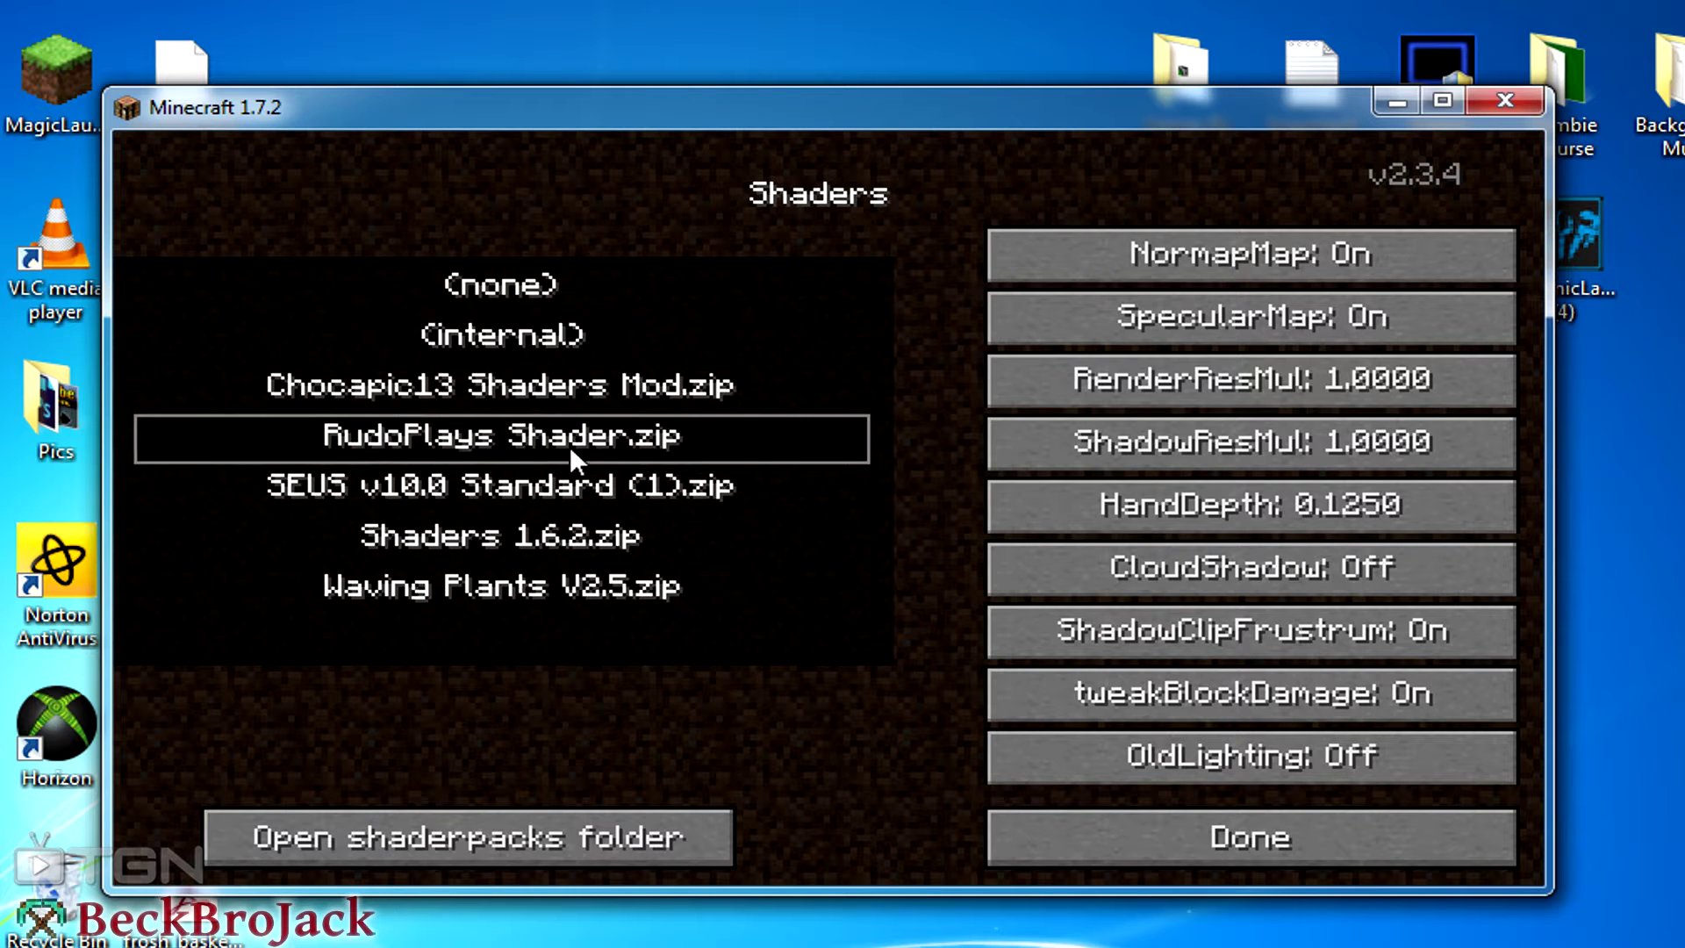
{"action": "left_click", "coordinate": [594, 492]}
{"action": "left_click", "coordinate": [608, 581]}
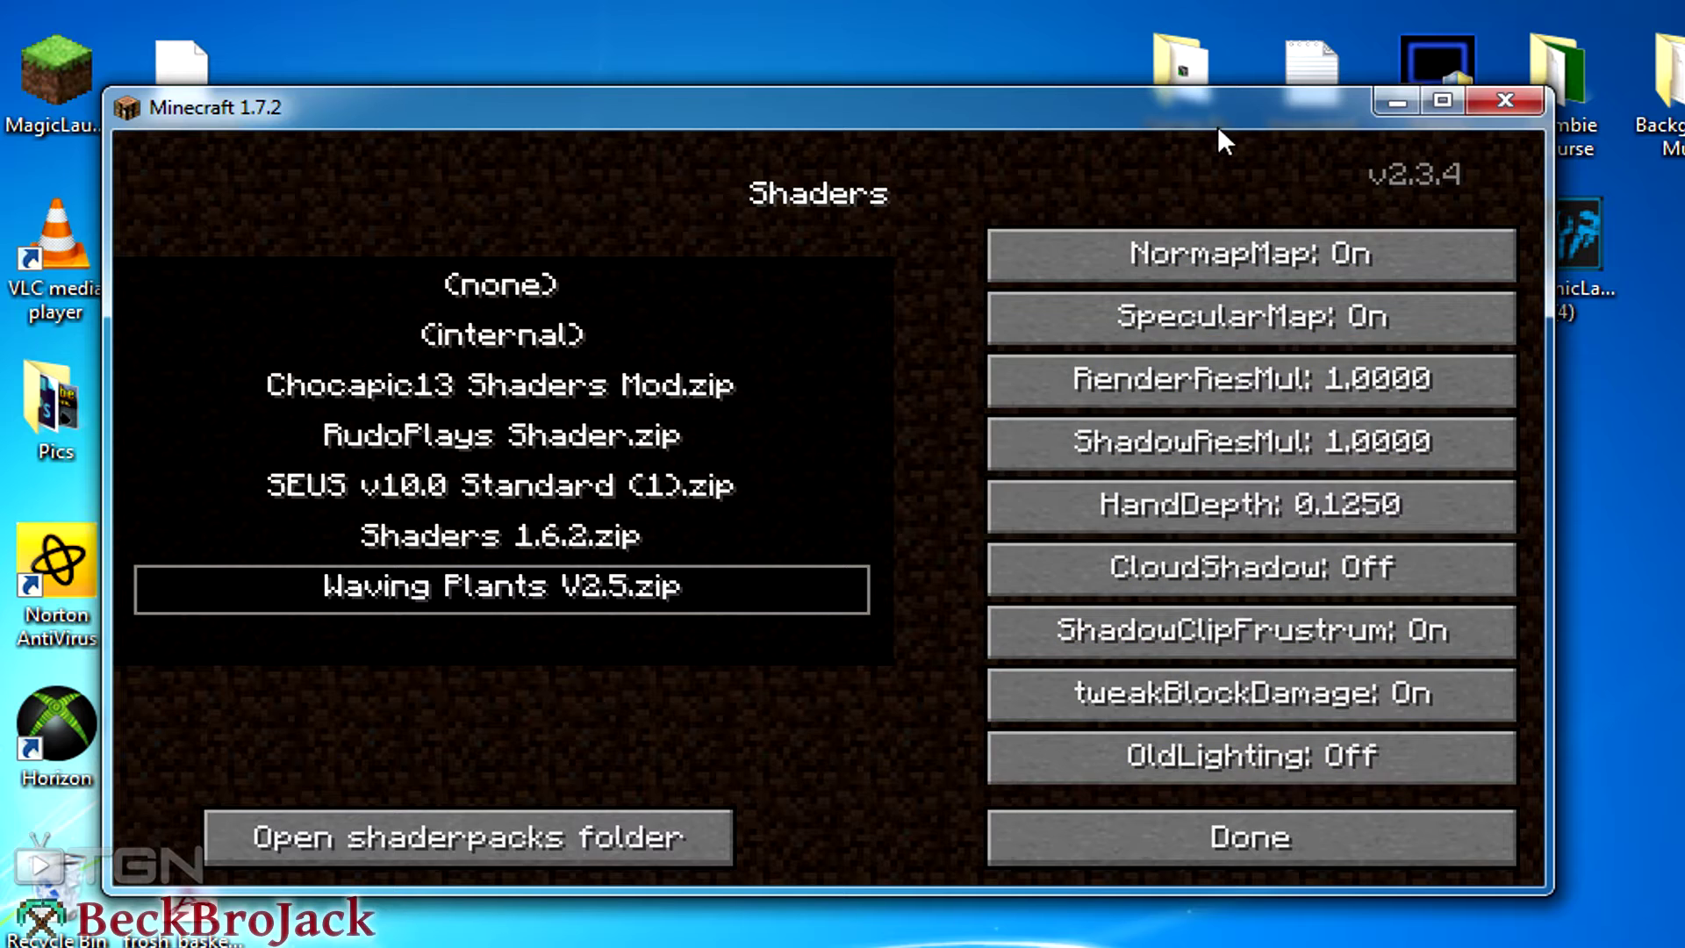
{"action": "left_click", "coordinate": [1166, 828]}
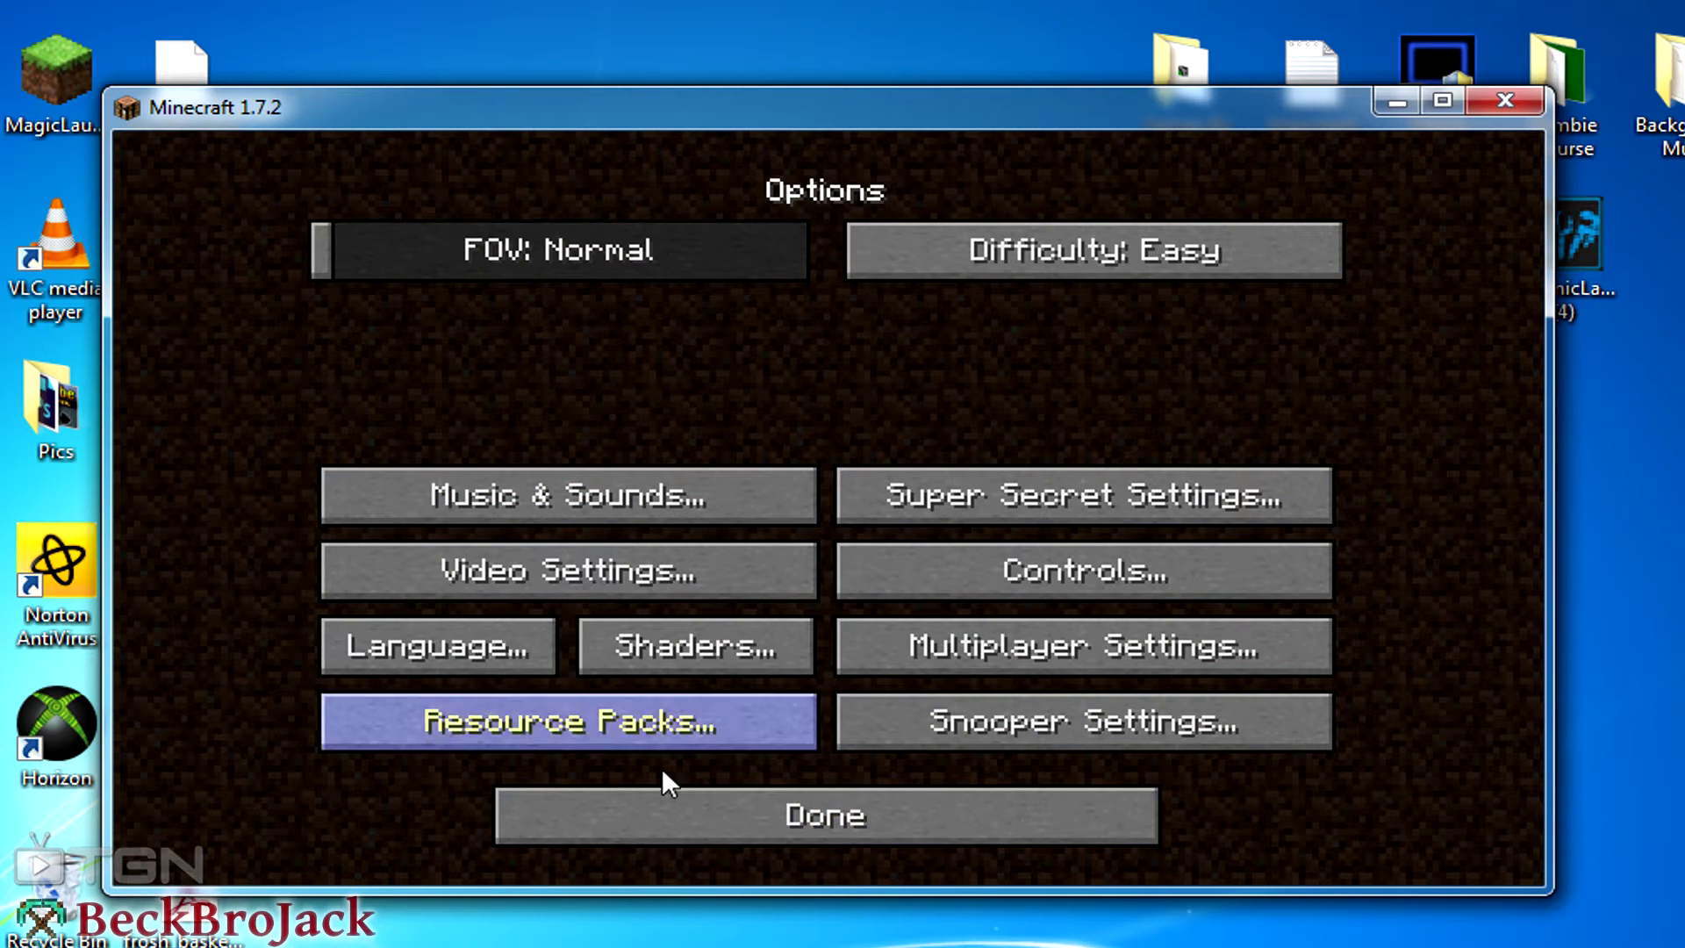
{"action": "left_click", "coordinate": [760, 825]}
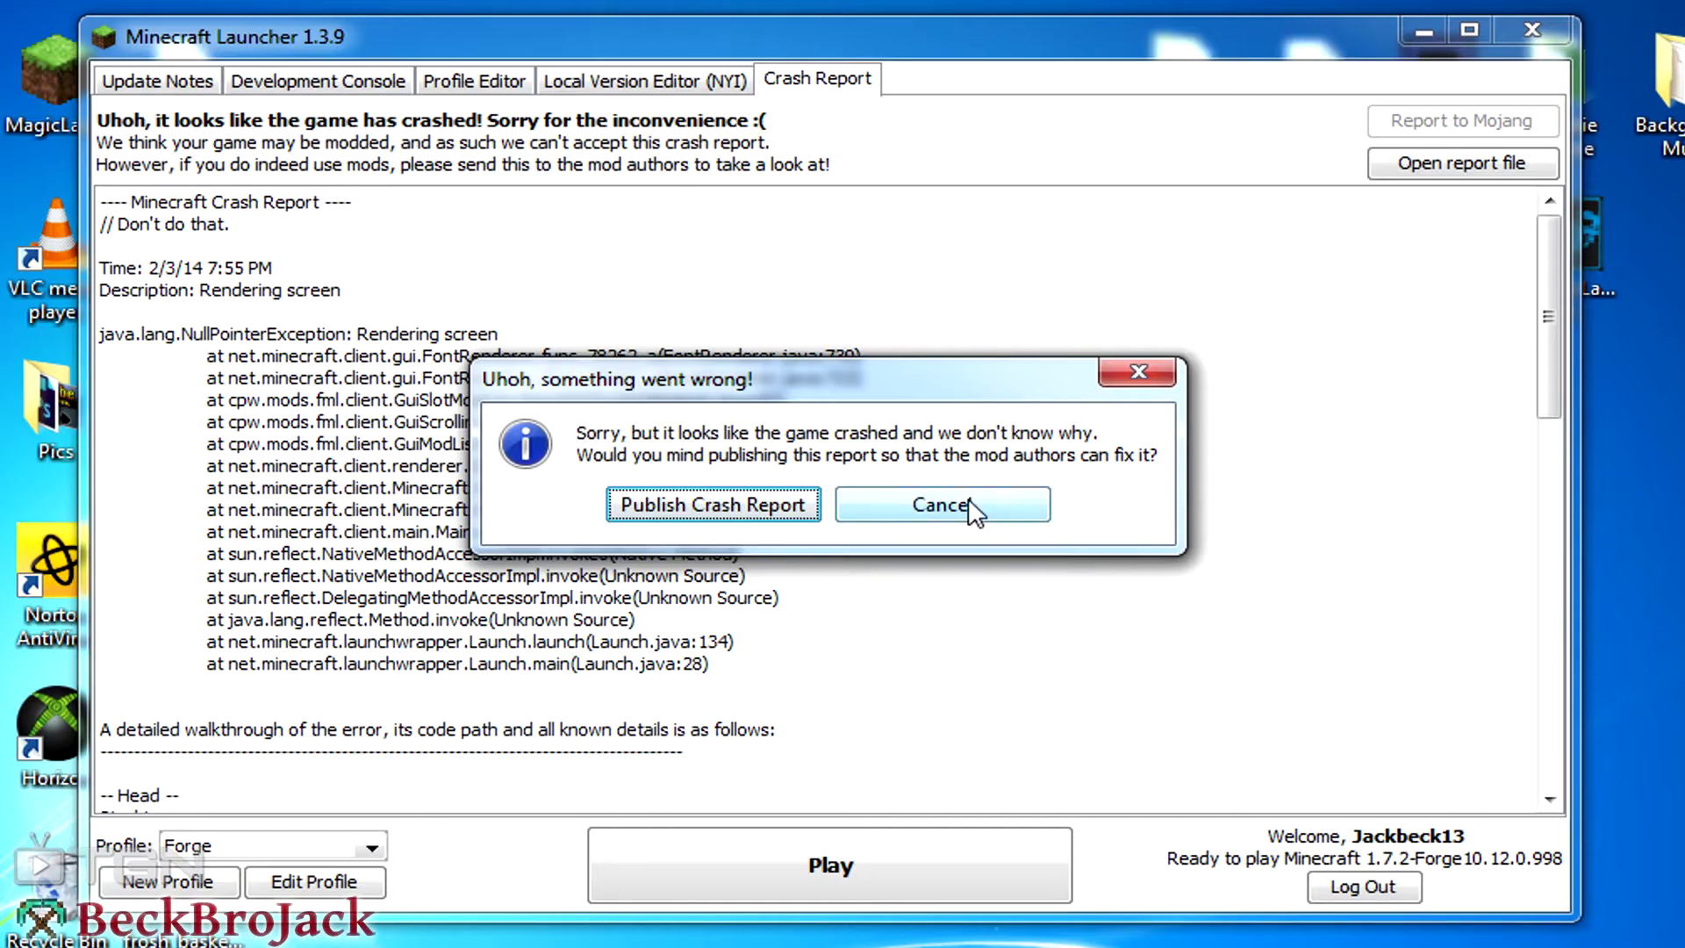
- Decline publishing the crash report and load the saved Mod World in singleplayer
{"action": "left_click", "coordinate": [973, 509]}
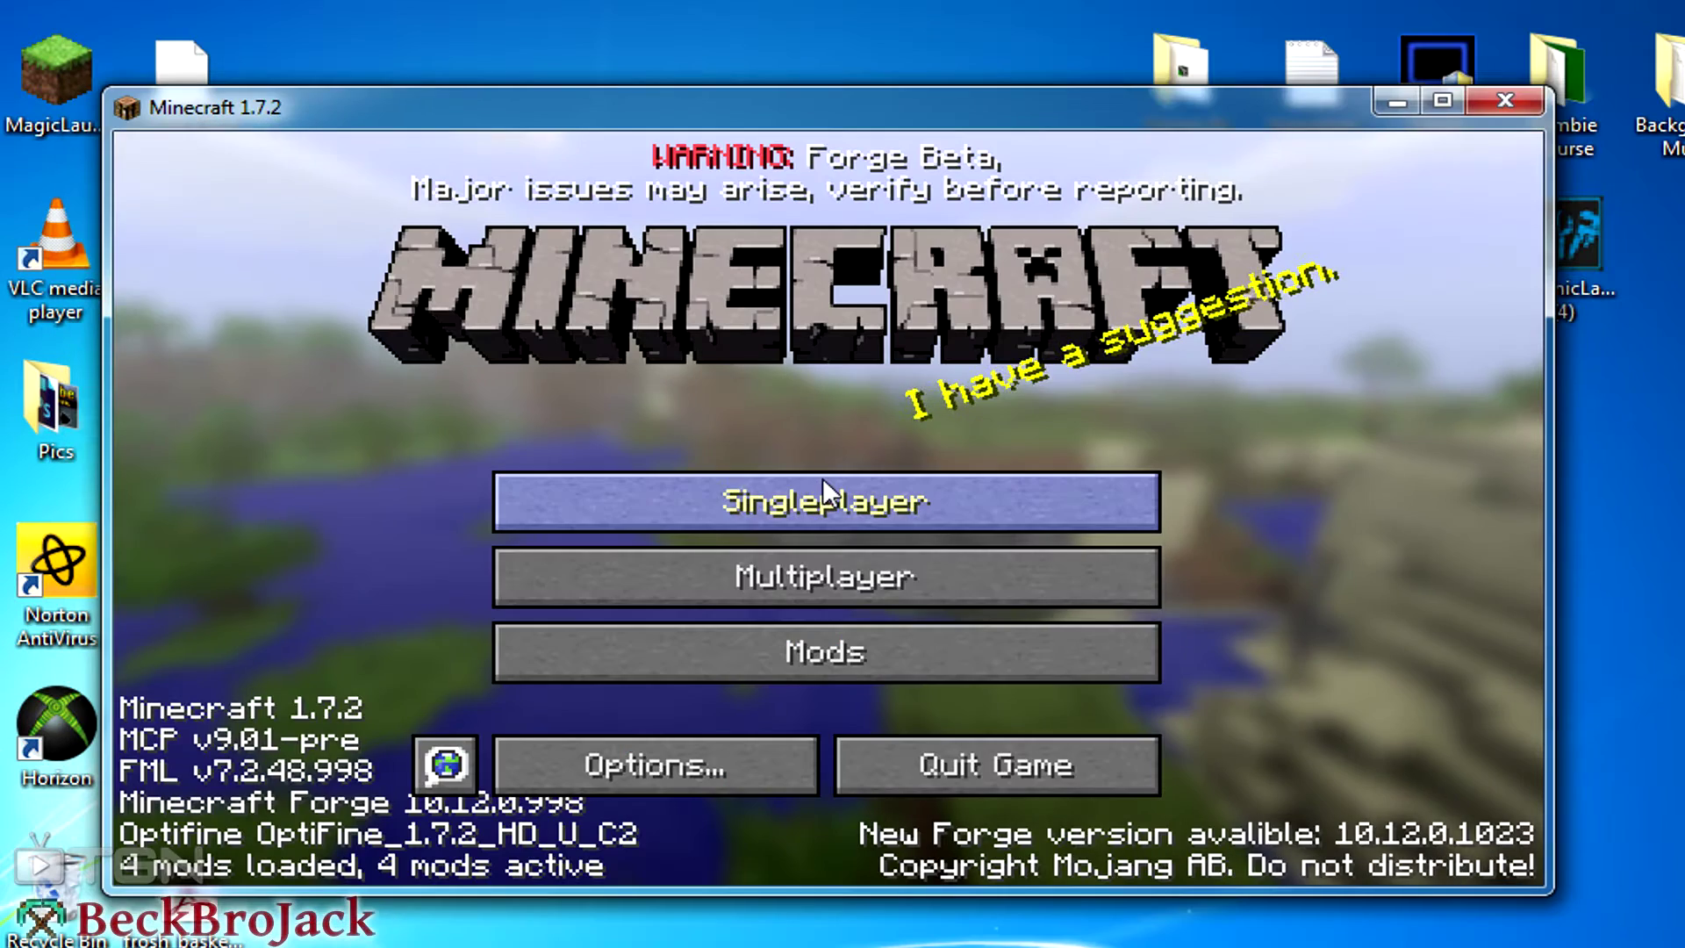
{"action": "left_click", "coordinate": [707, 497]}
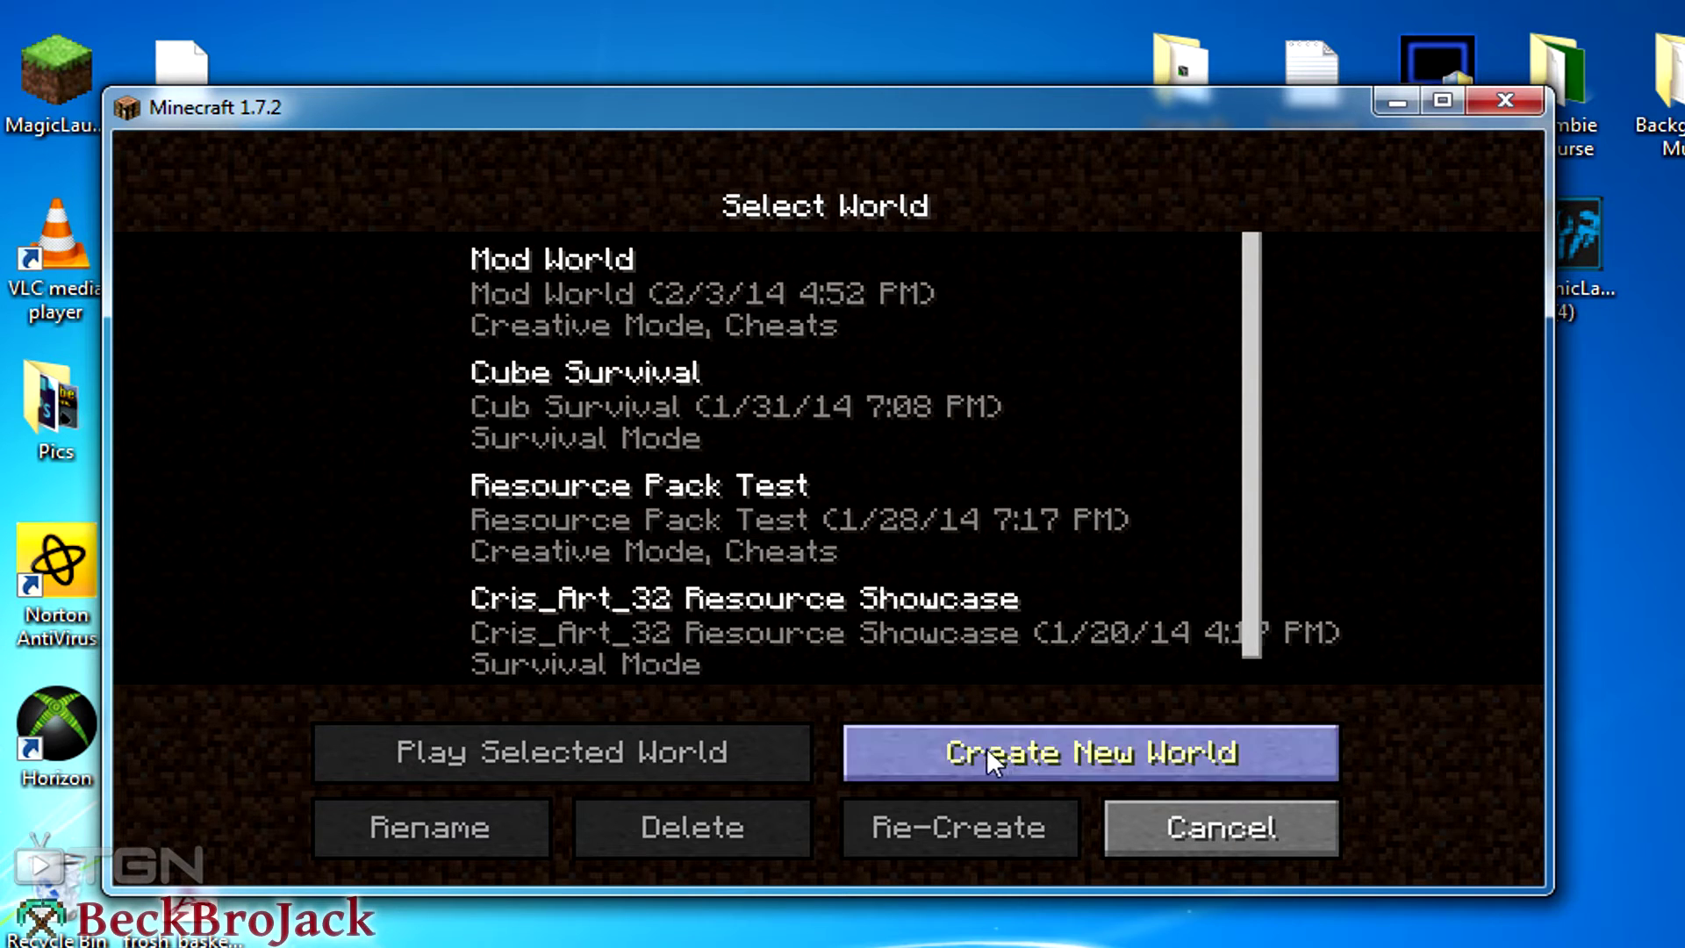
{"action": "left_click", "coordinate": [631, 287]}
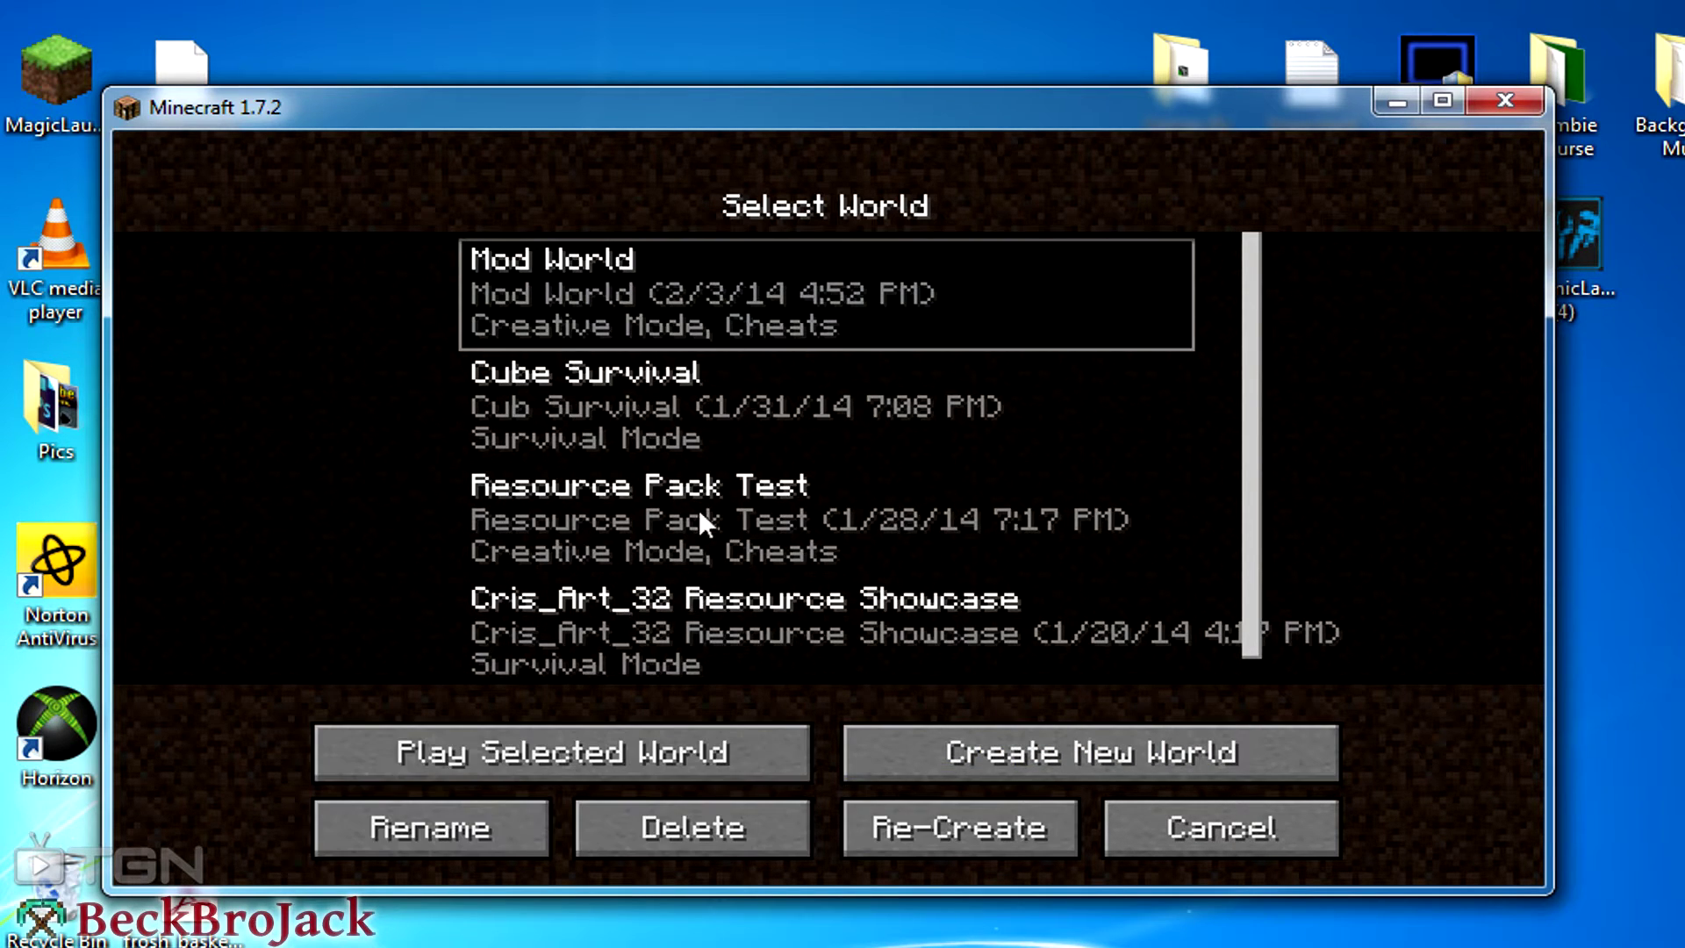
{"action": "left_click", "coordinate": [519, 760]}
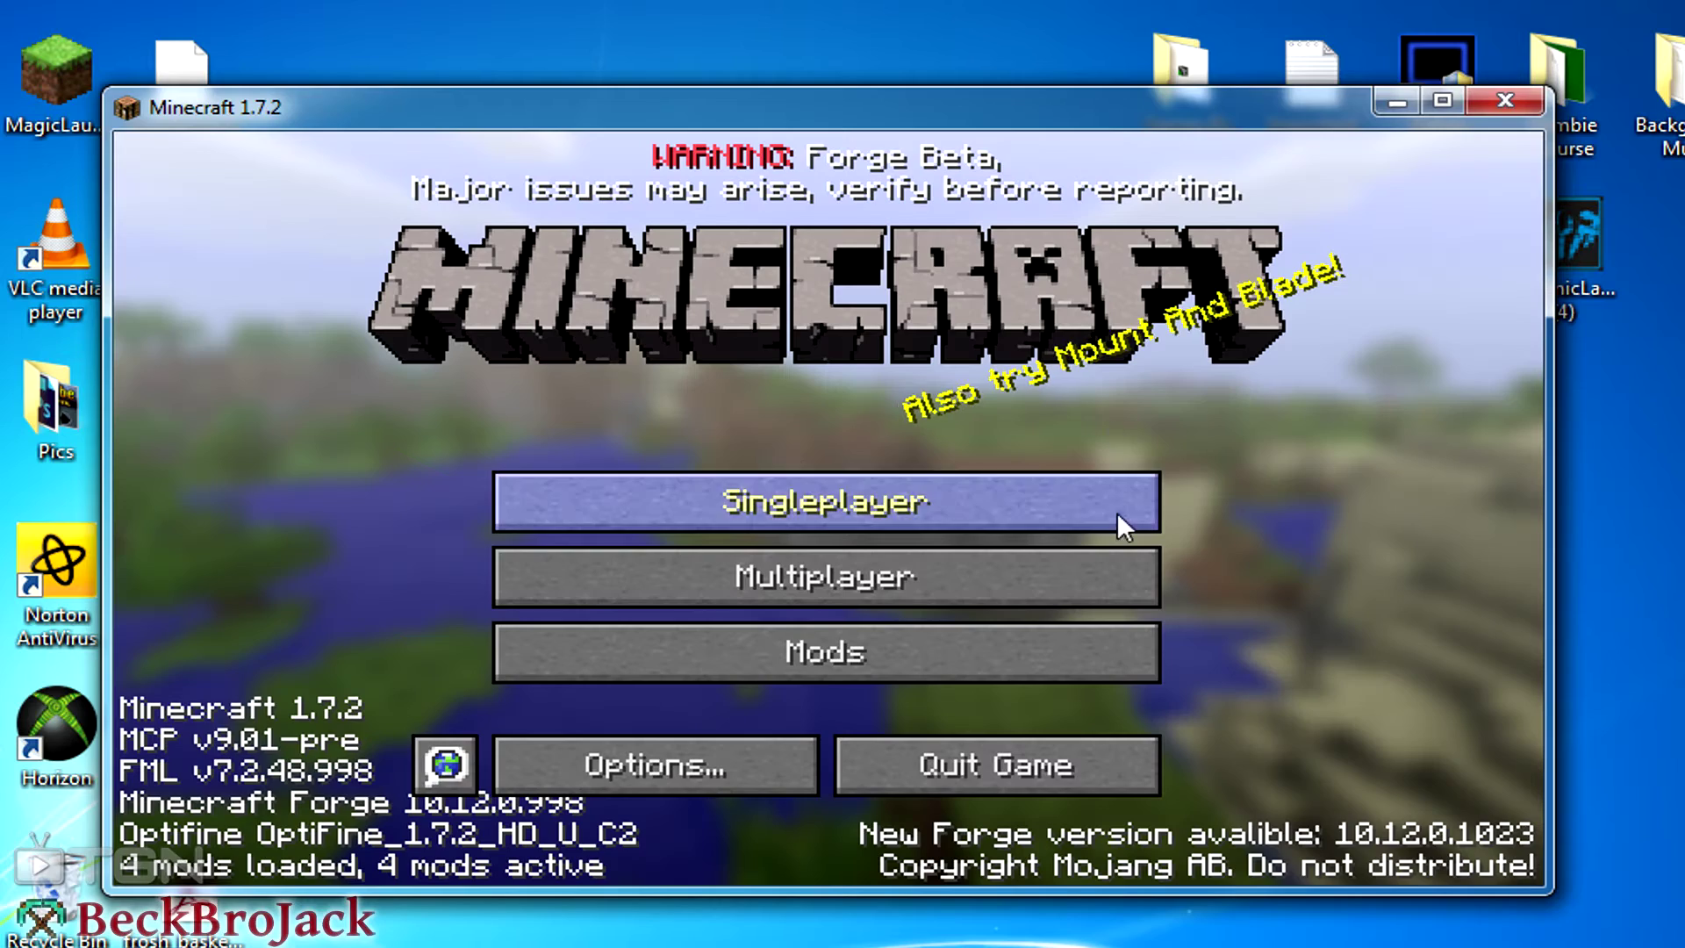
{"action": "left_click", "coordinate": [1121, 523]}
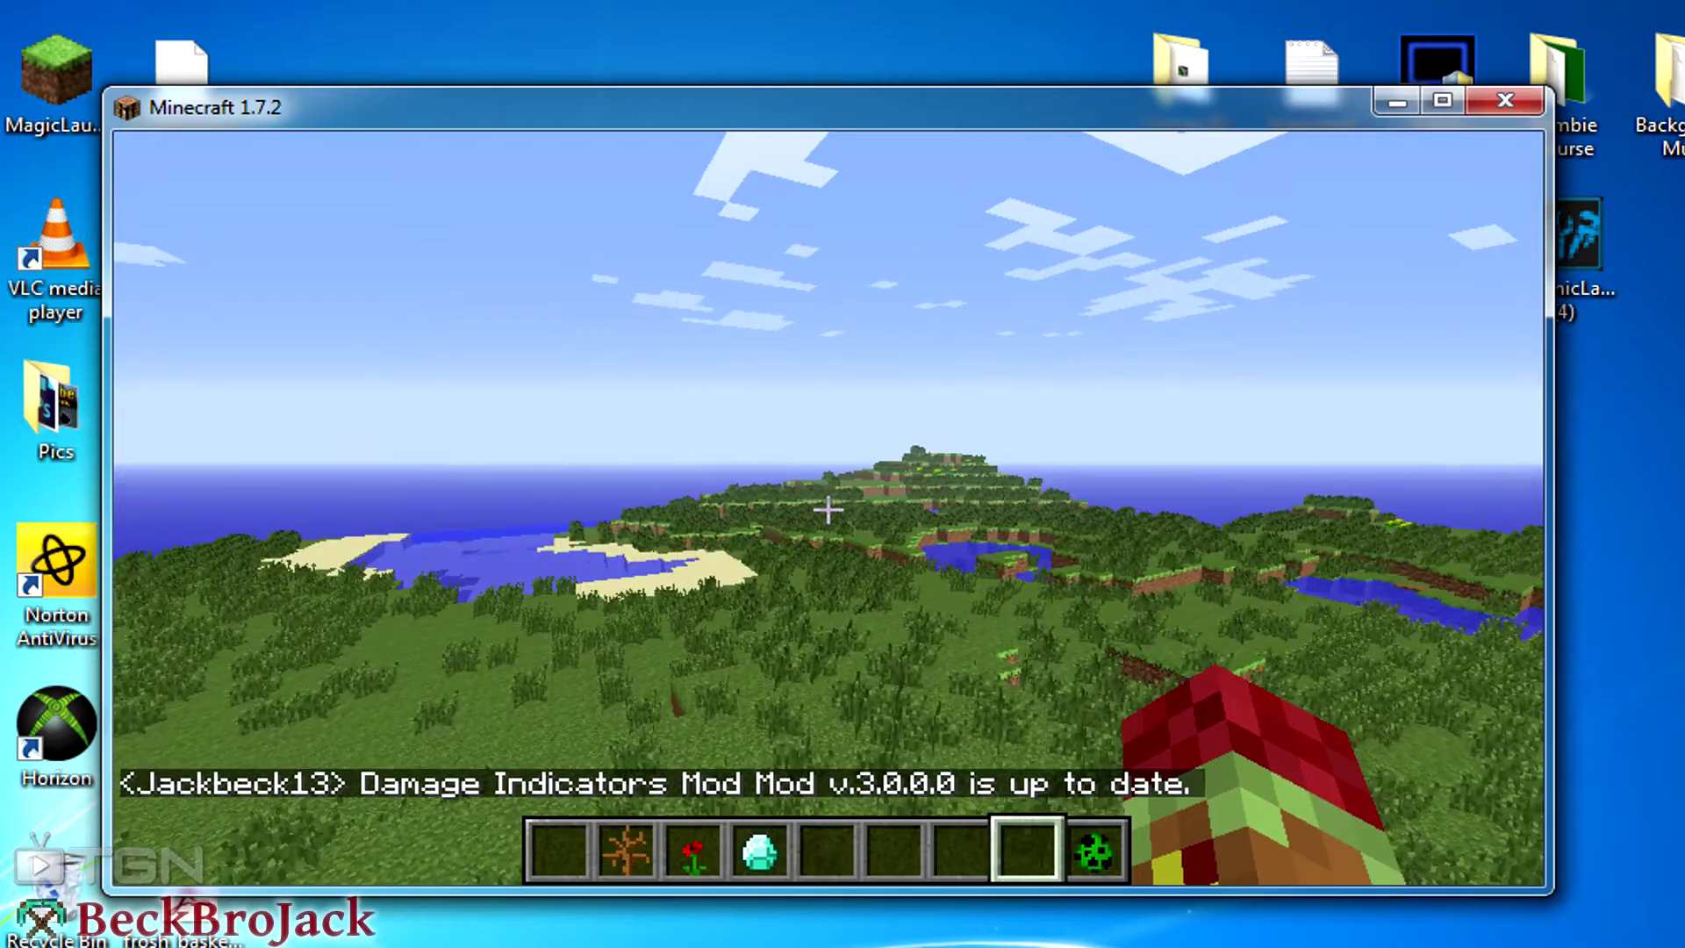
- Check the creative inventory and empty the player's inventory with the /clear command
{"action": "key", "text": "e"}
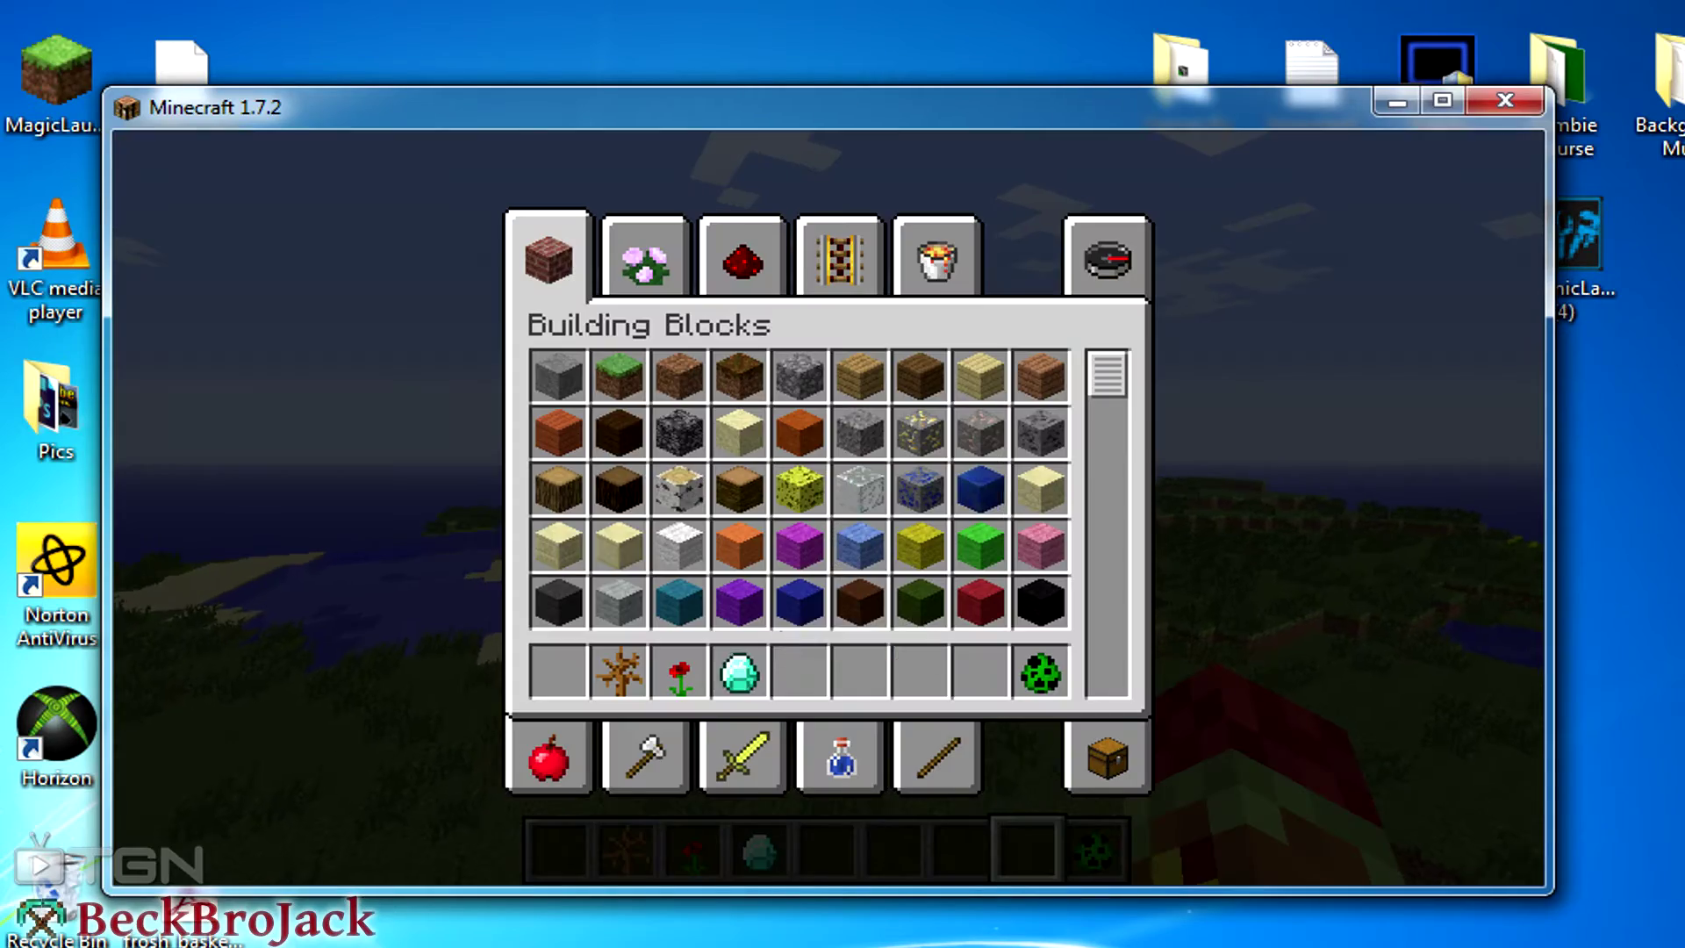
{"action": "key", "text": "e"}
{"action": "type", "text": "lear"}
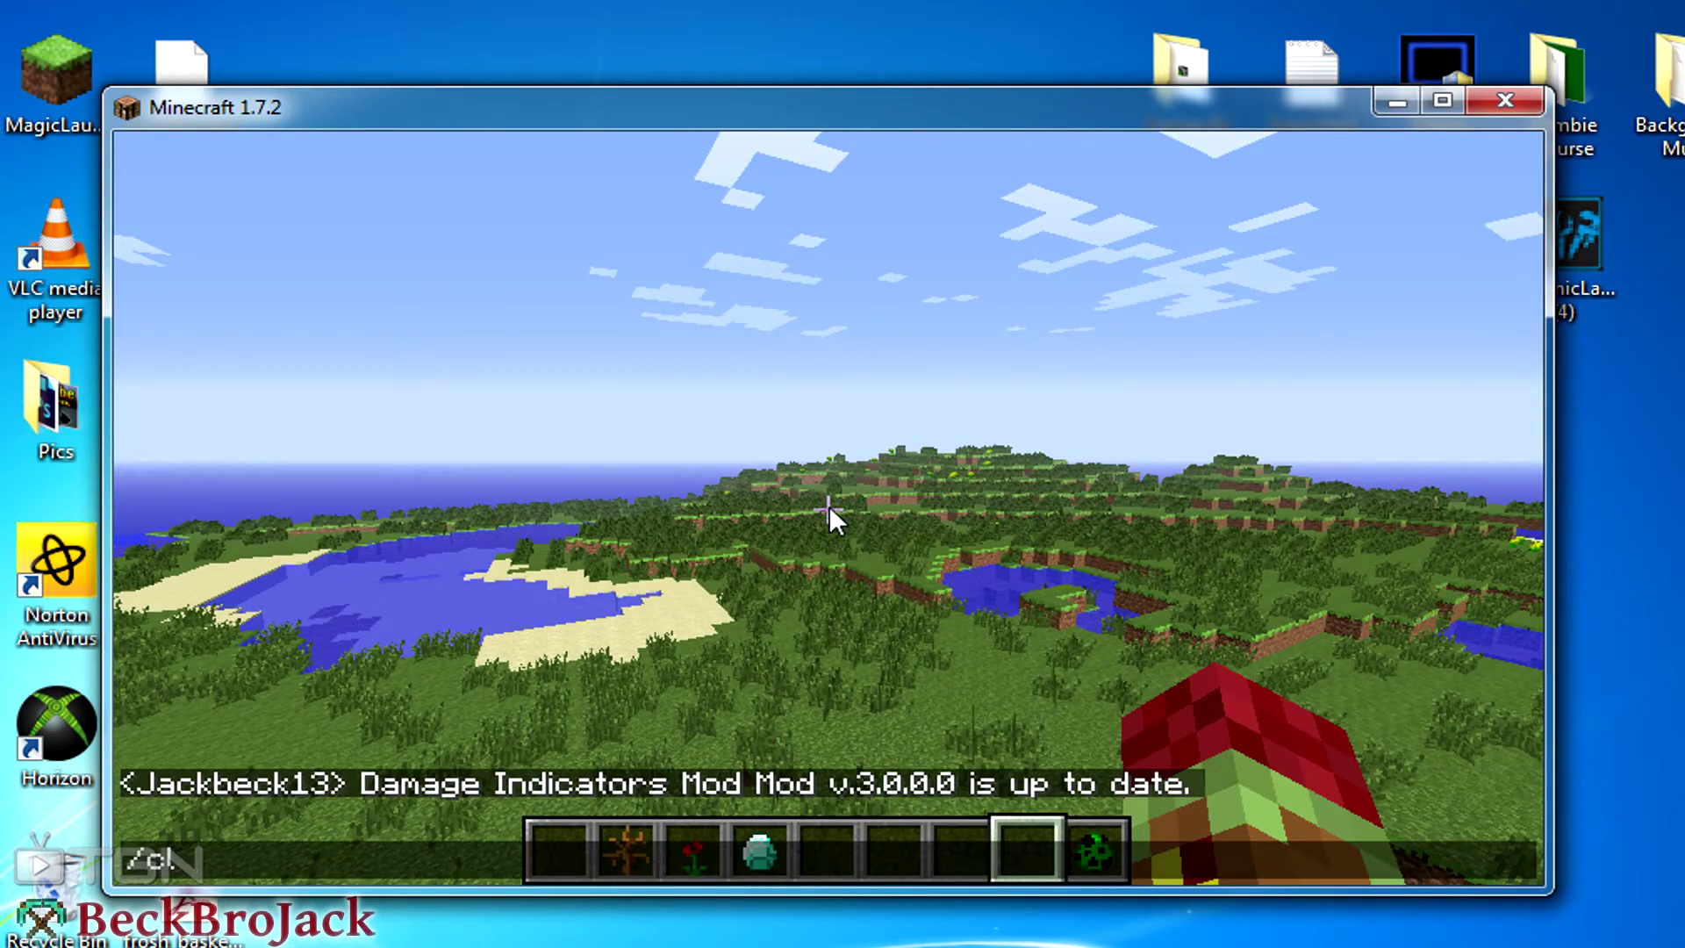
{"action": "key", "text": "Return"}
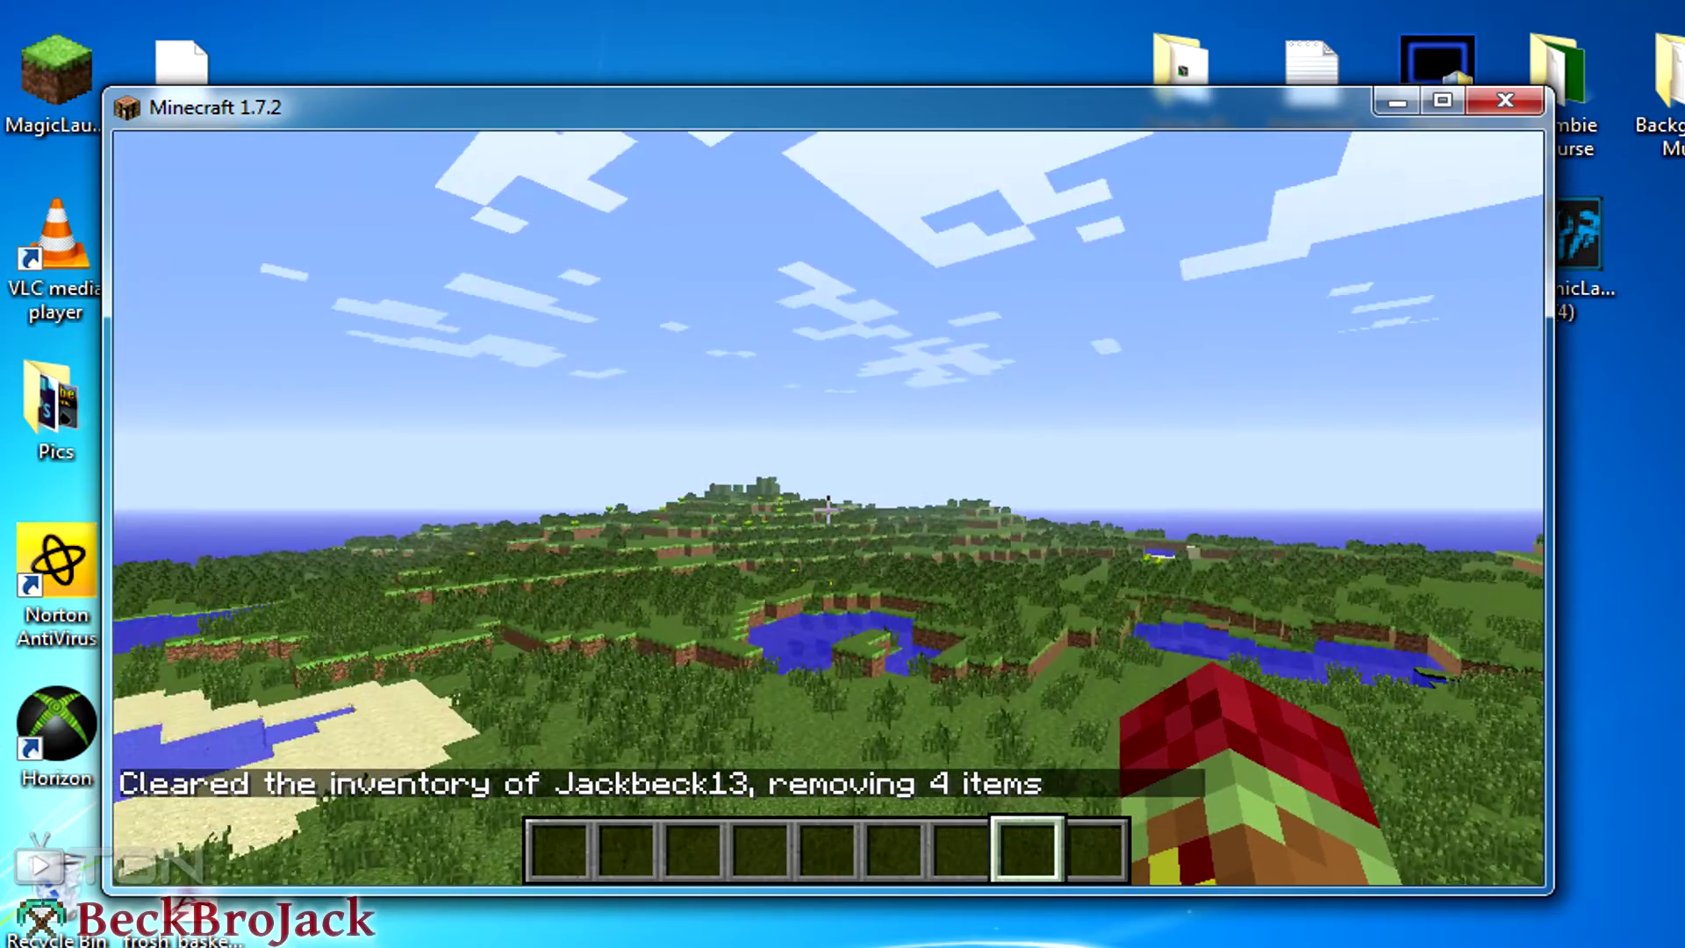
- Activate the faithful32pack.zip resource pack and return to the world
{"action": "key", "text": "Escape"}
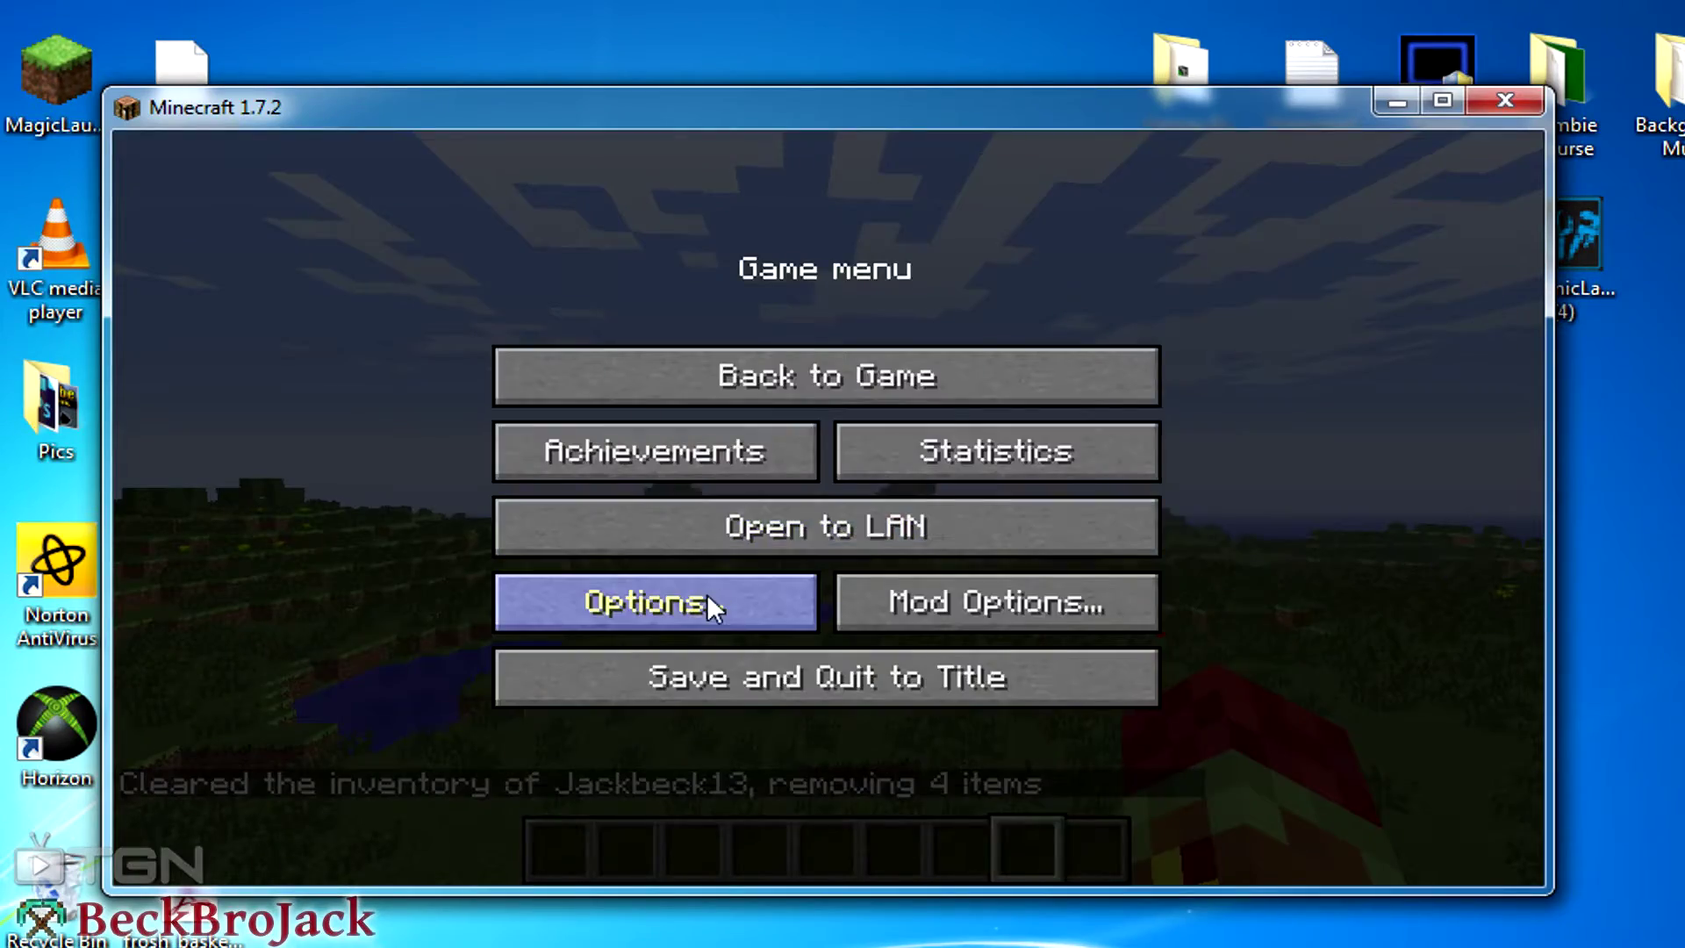
{"action": "left_click", "coordinate": [707, 594]}
{"action": "left_click", "coordinate": [636, 709]}
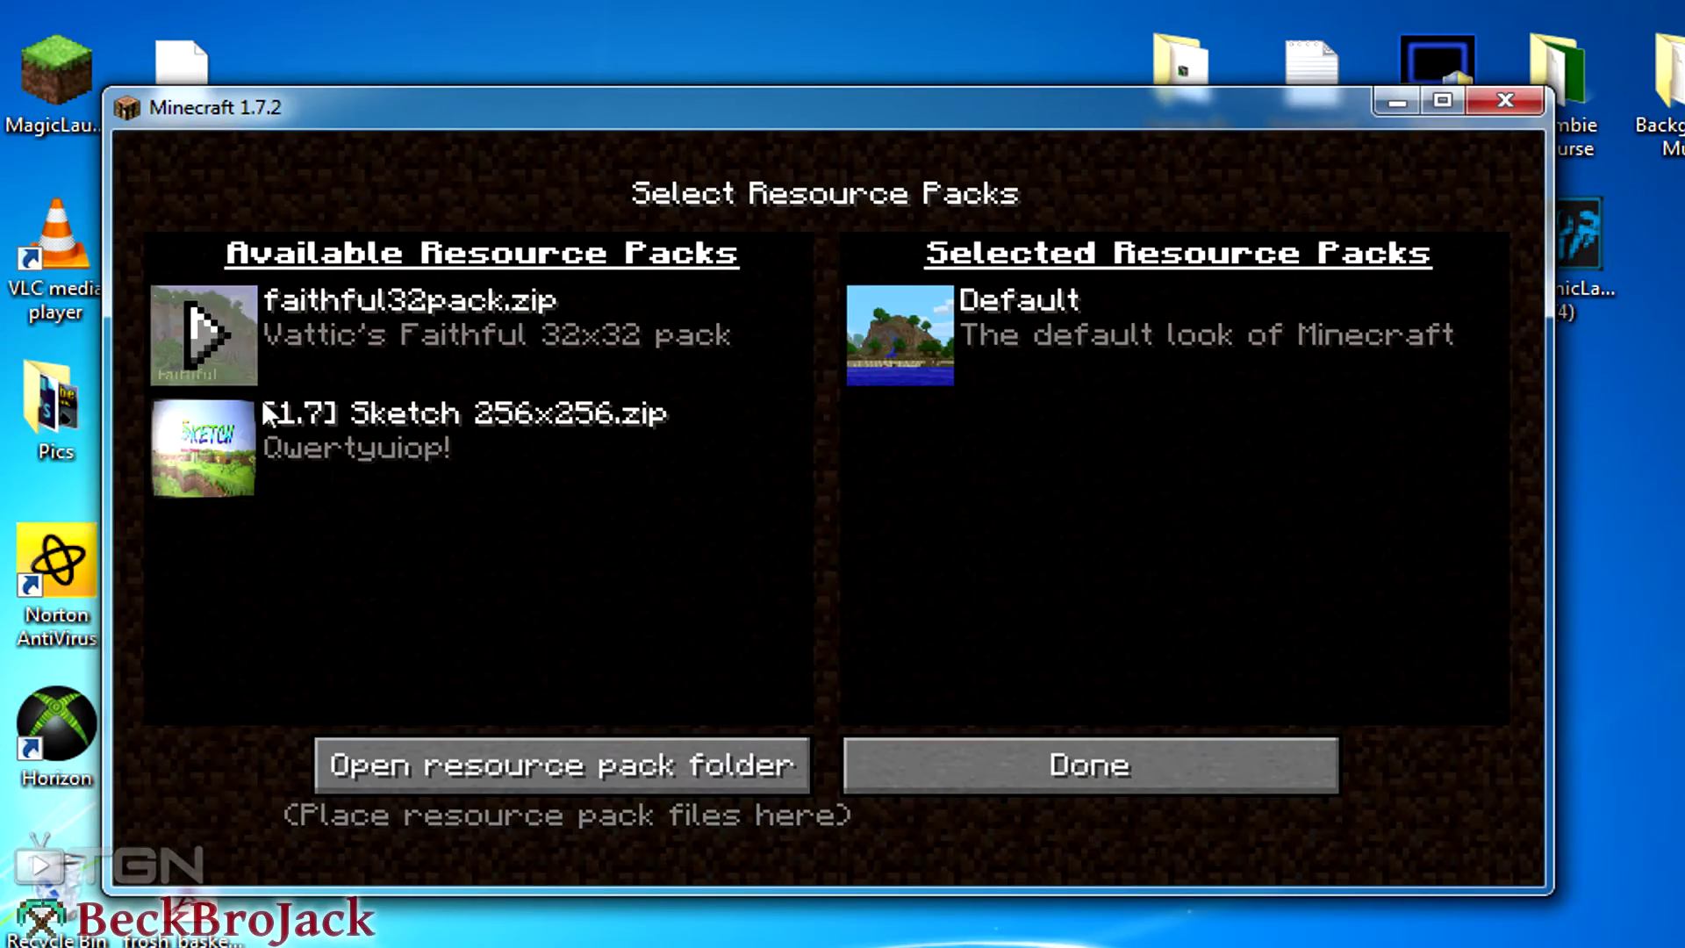
{"action": "left_click", "coordinate": [203, 334]}
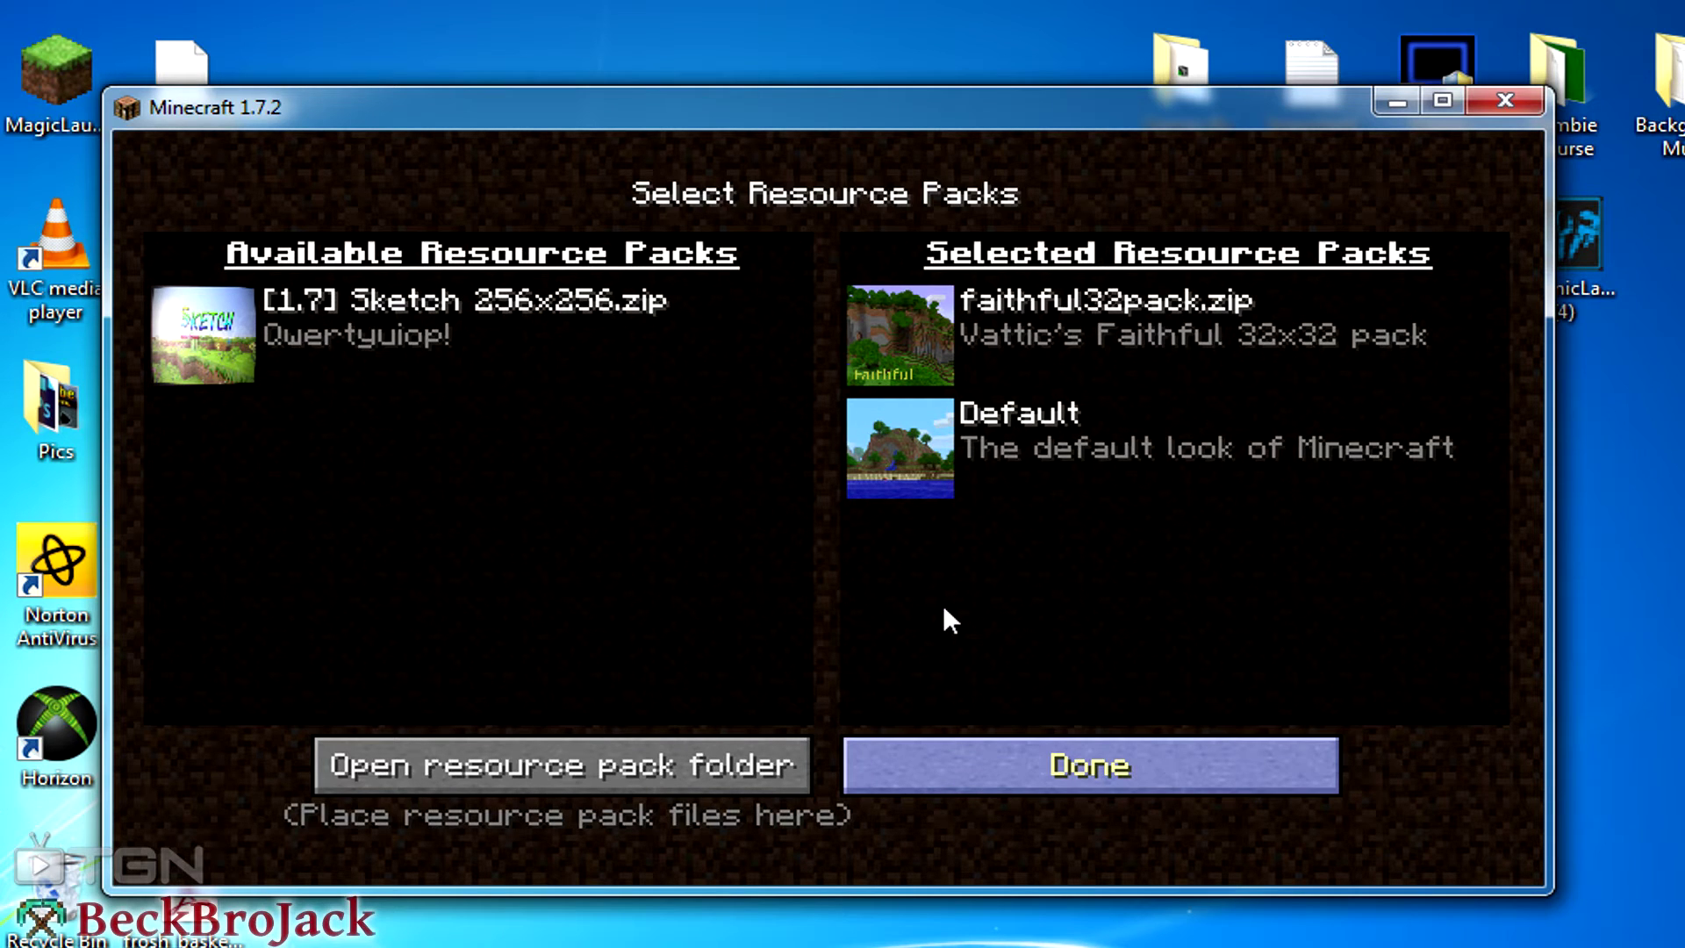
{"action": "left_click", "coordinate": [1091, 765]}
{"action": "key", "text": "Escape"}
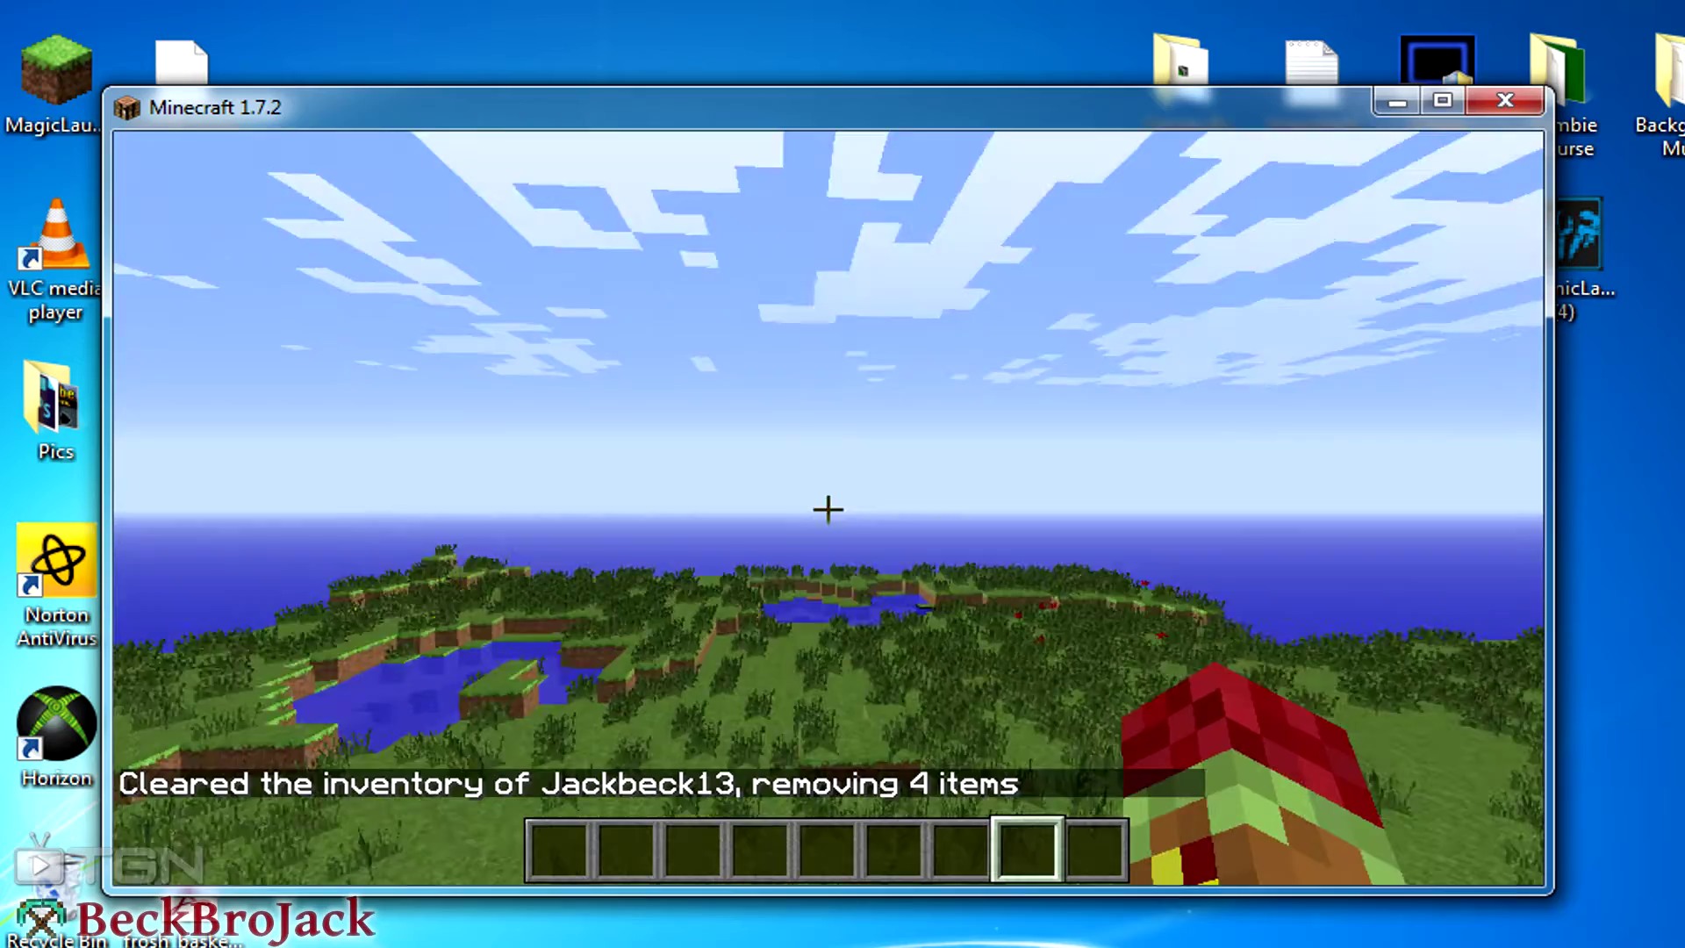
- Fly down and move across the grassland to examine the terrain with the Faithful 32x32 resource pack
{"action": "key", "text": "w"}
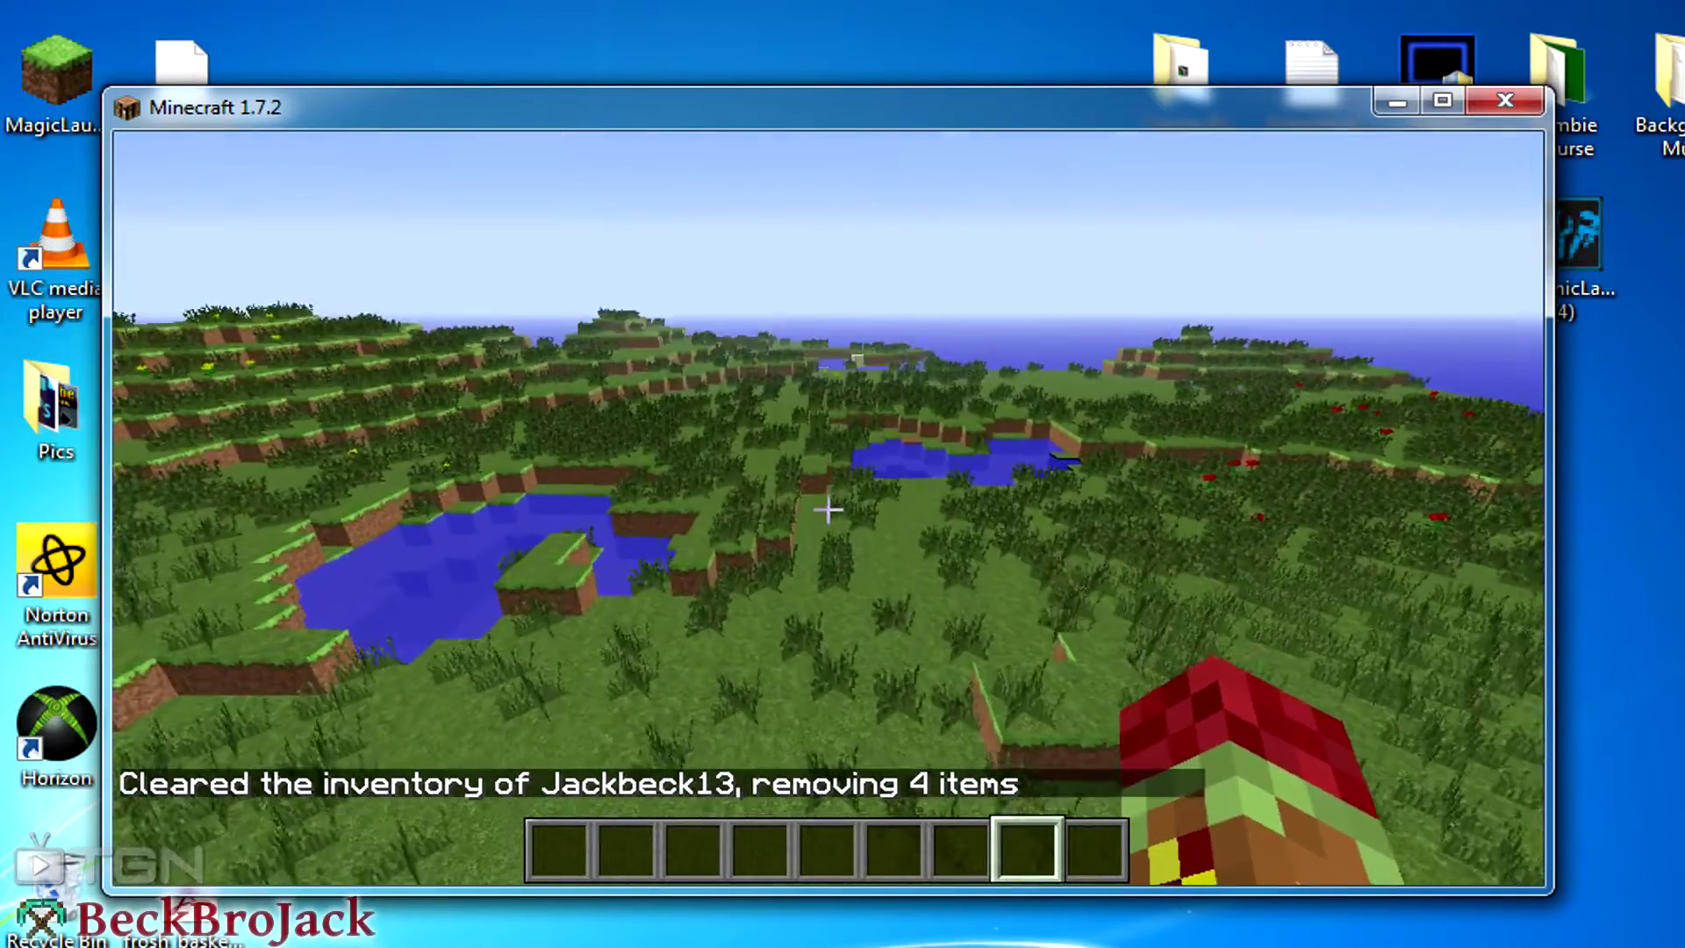
{"action": "key", "text": "shift"}
{"action": "key", "text": "w"}
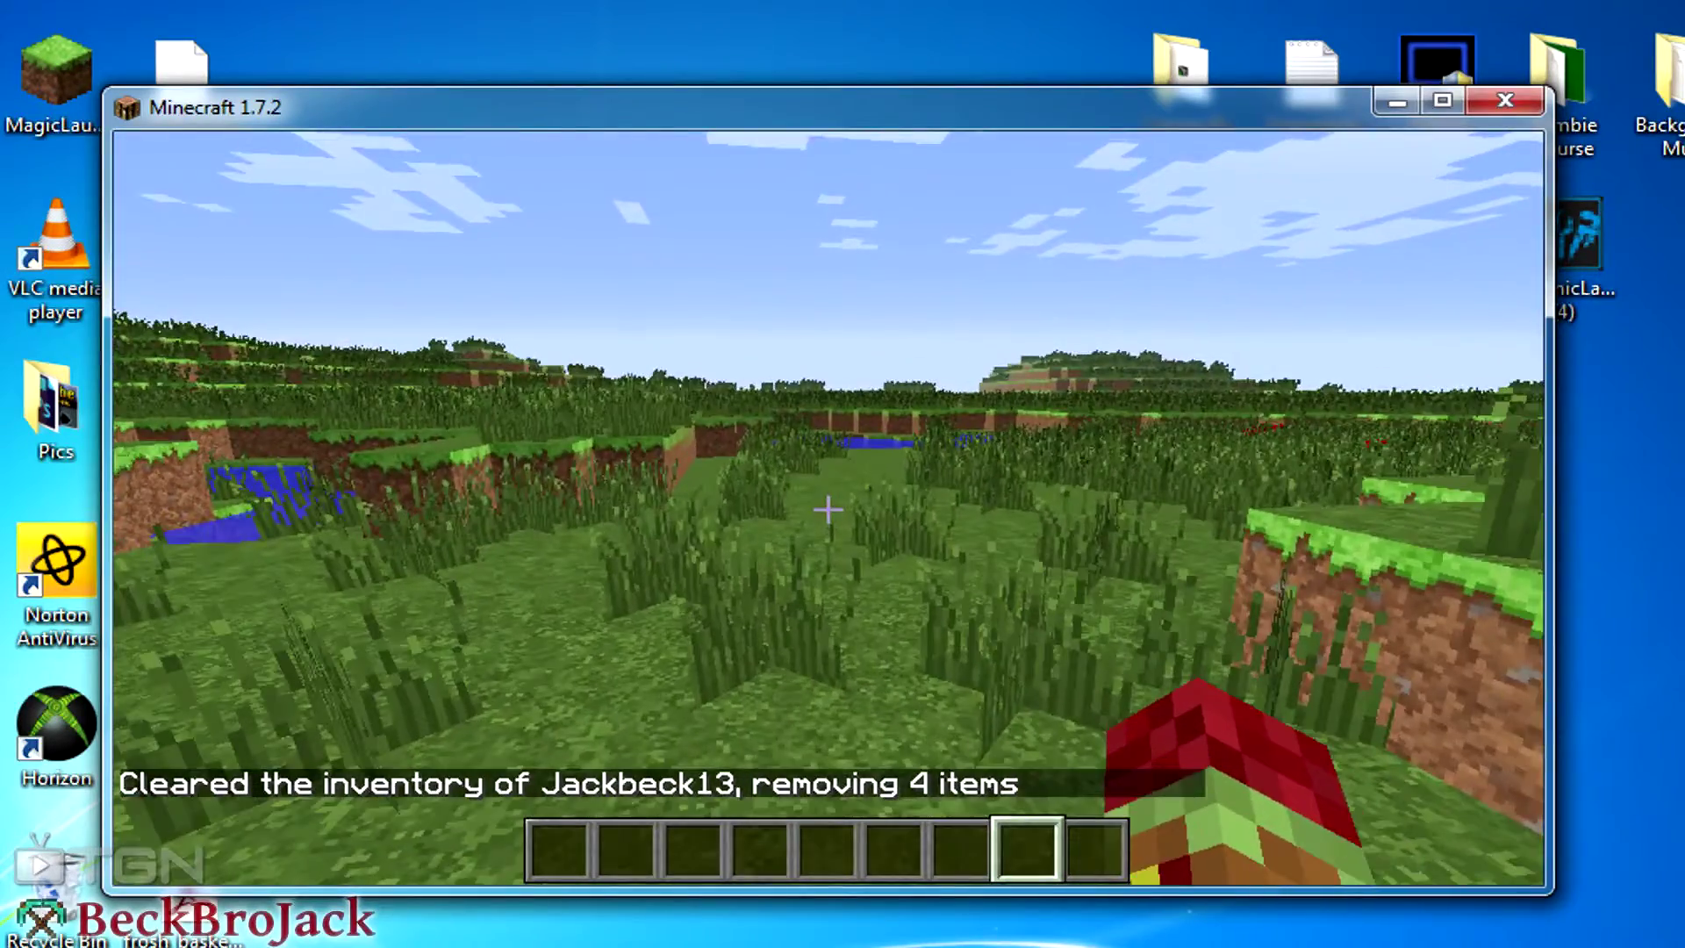
{"action": "key", "text": "w"}
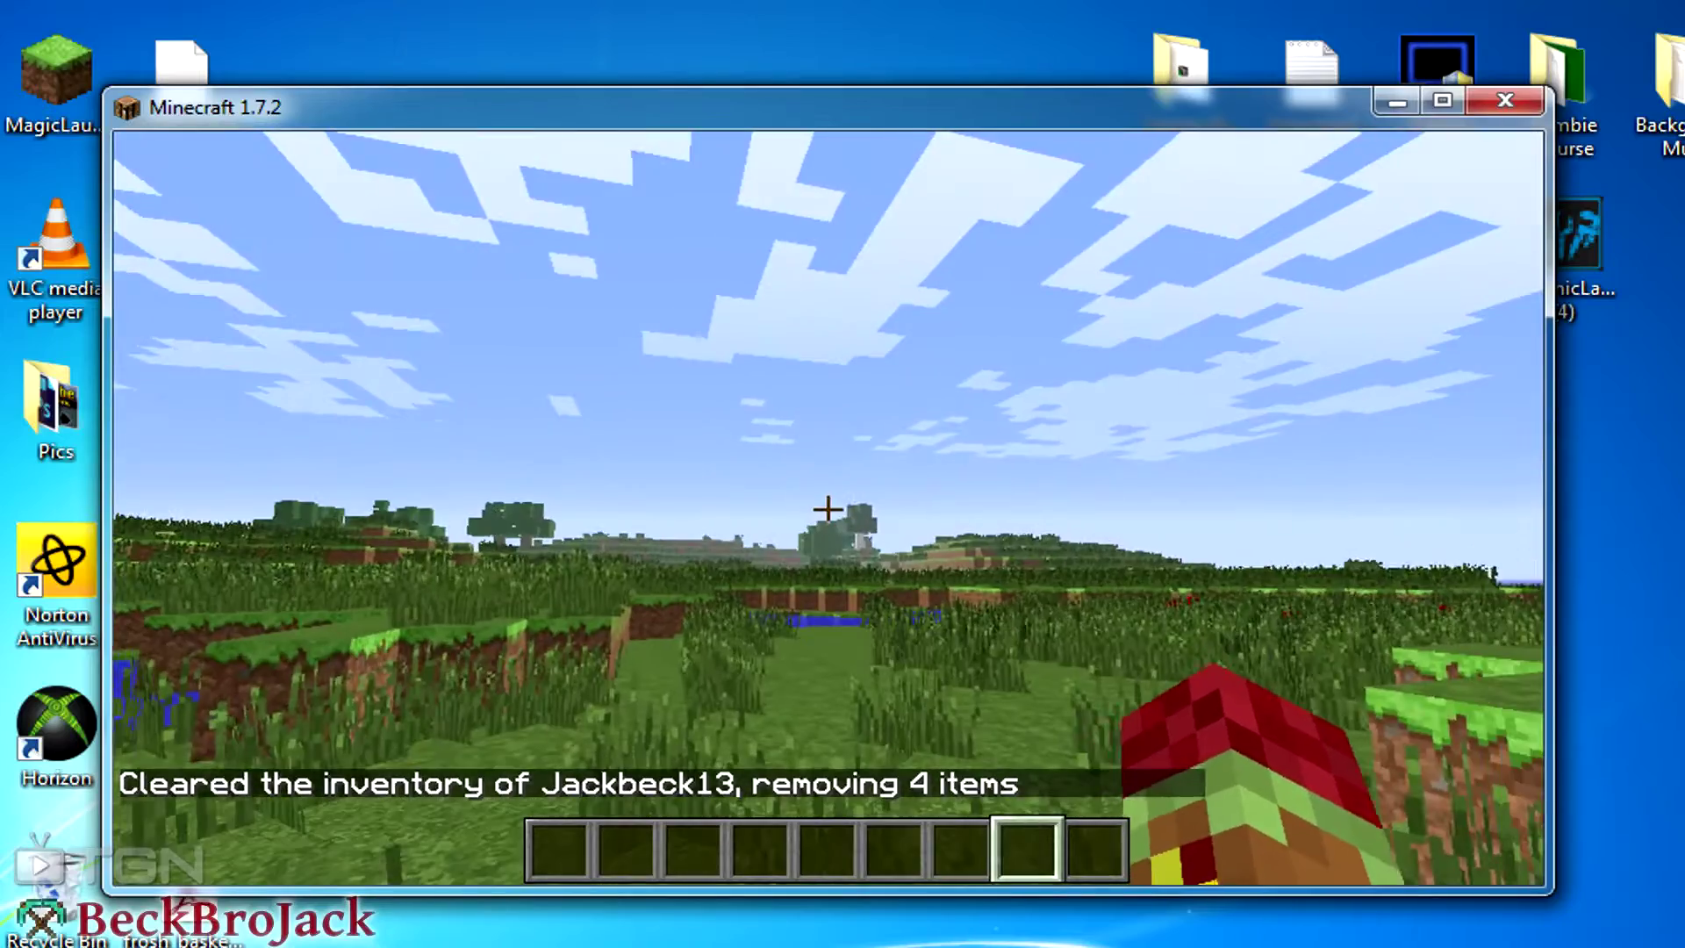
{"action": "key", "text": "w"}
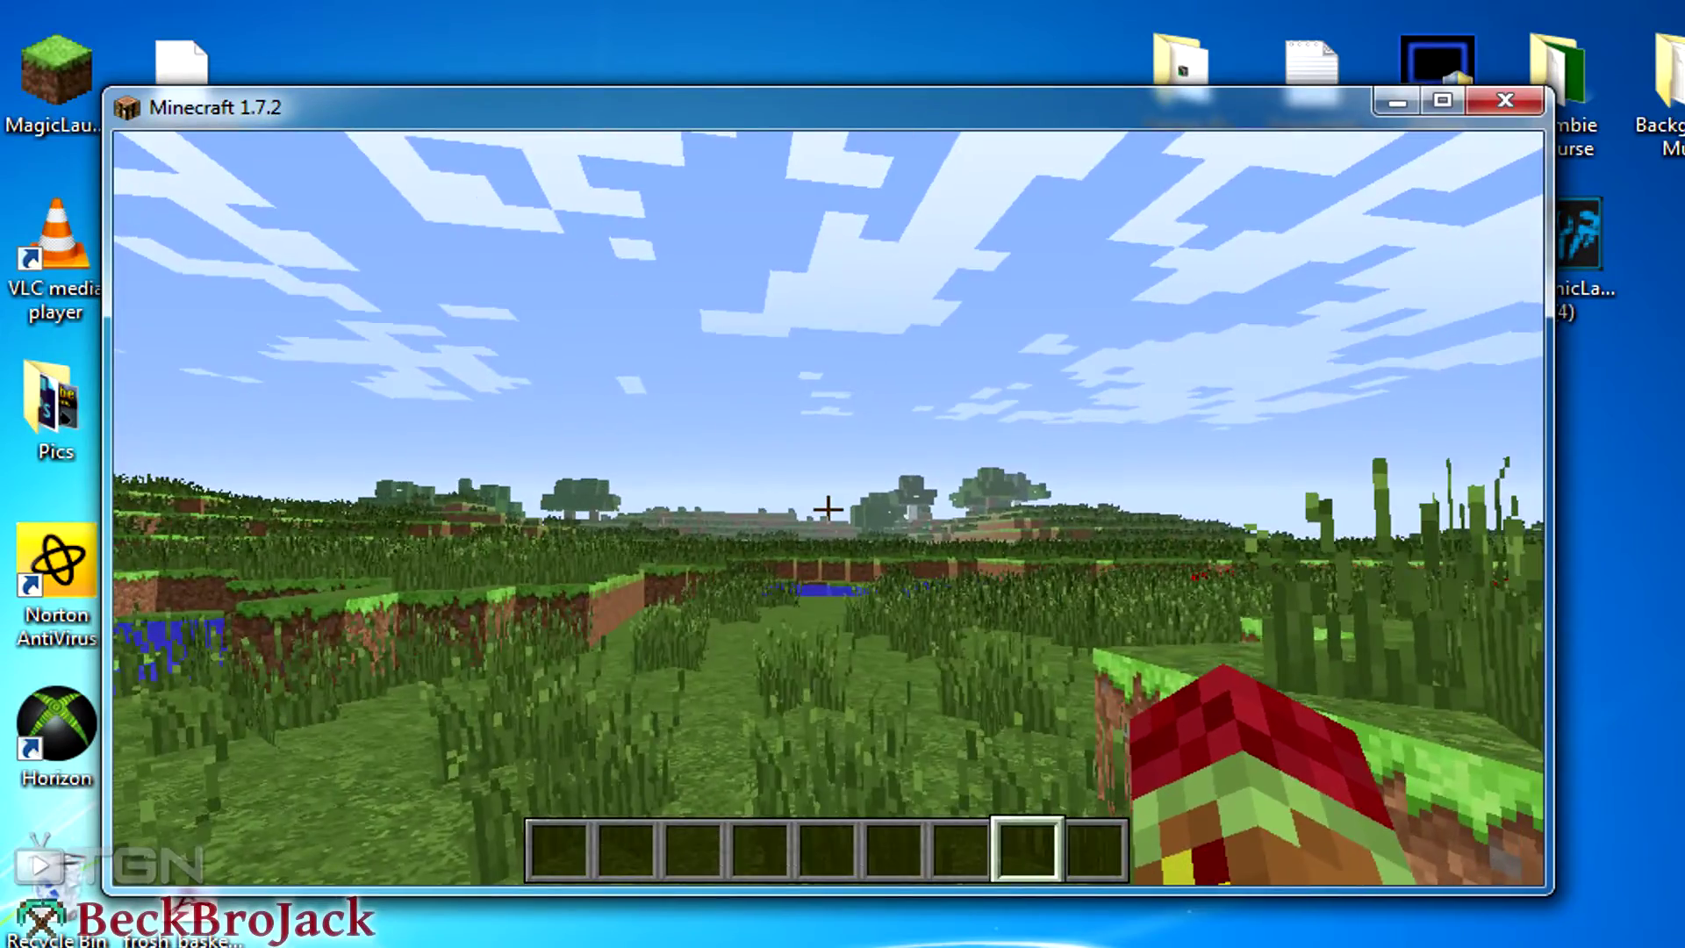
- Select Chocapic13 Shaders Mod.zip as the shader pack and return to the world
{"action": "key", "text": "Escape"}
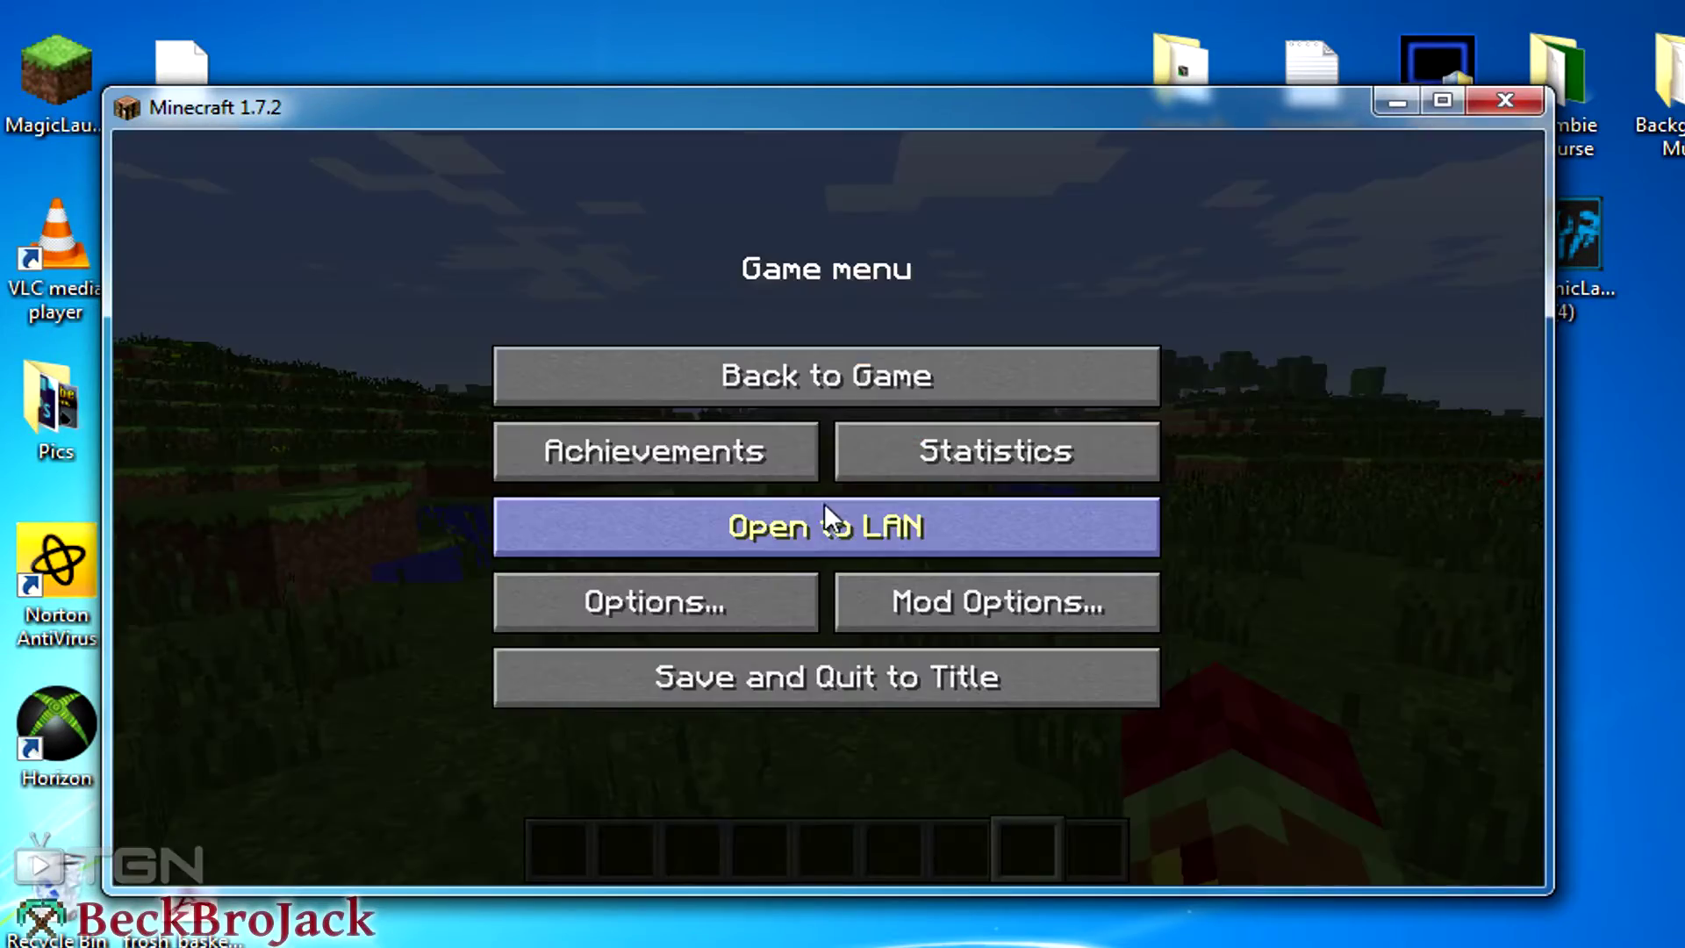
{"action": "left_click", "coordinate": [738, 609]}
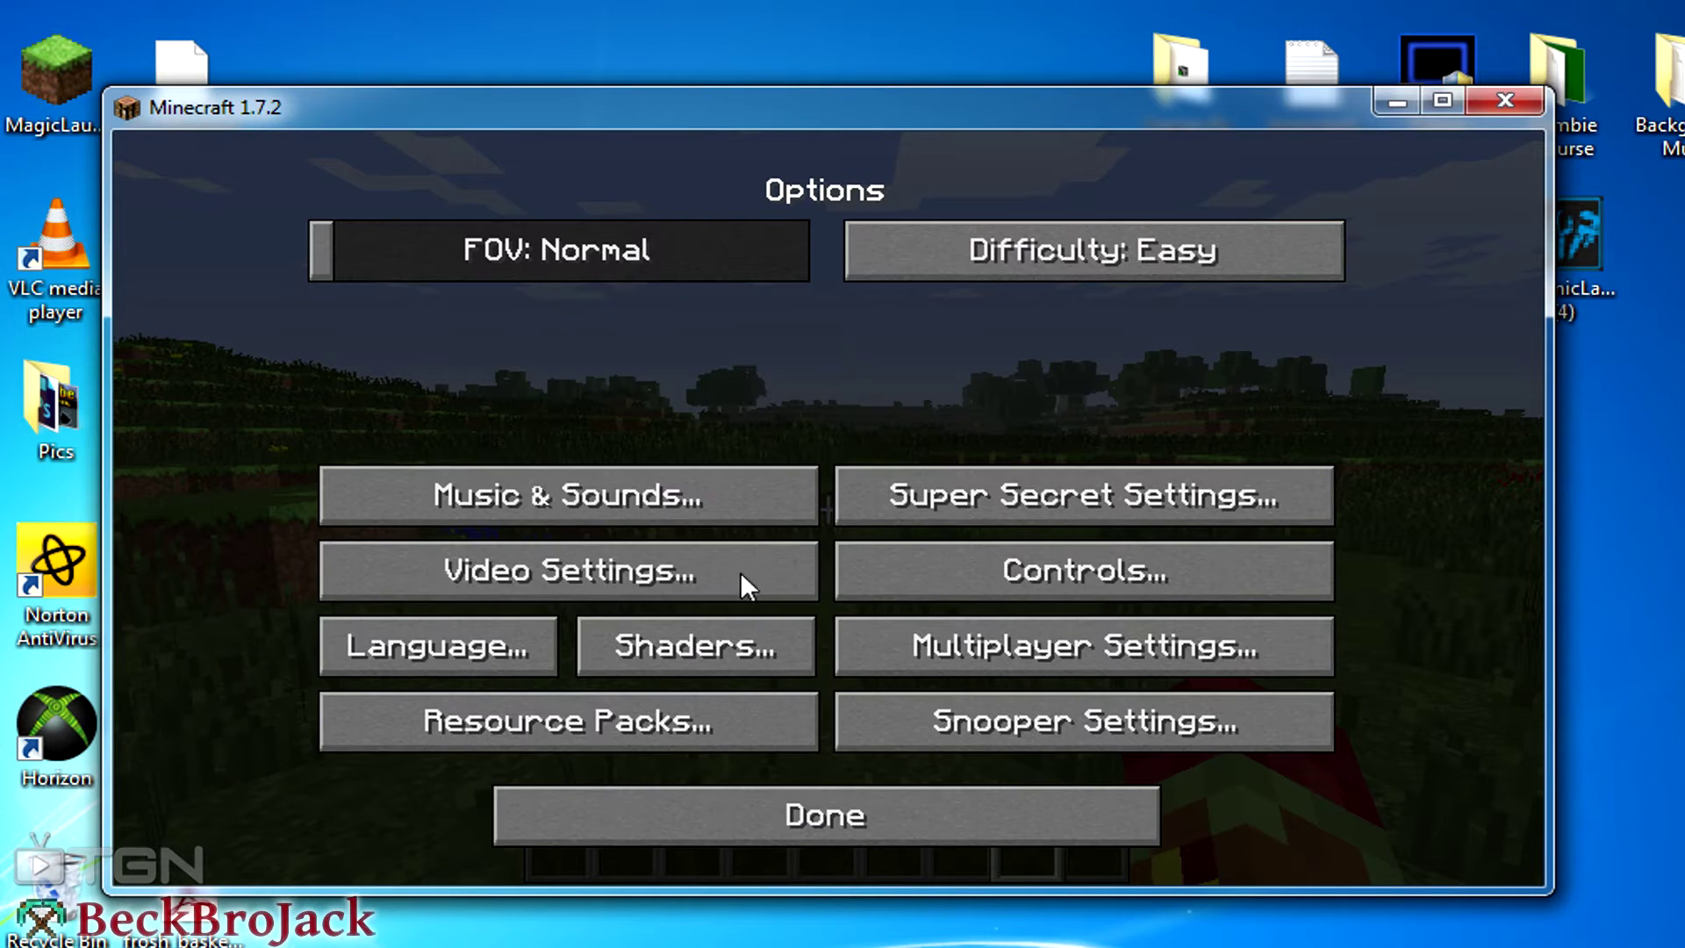
{"action": "left_click", "coordinate": [677, 645]}
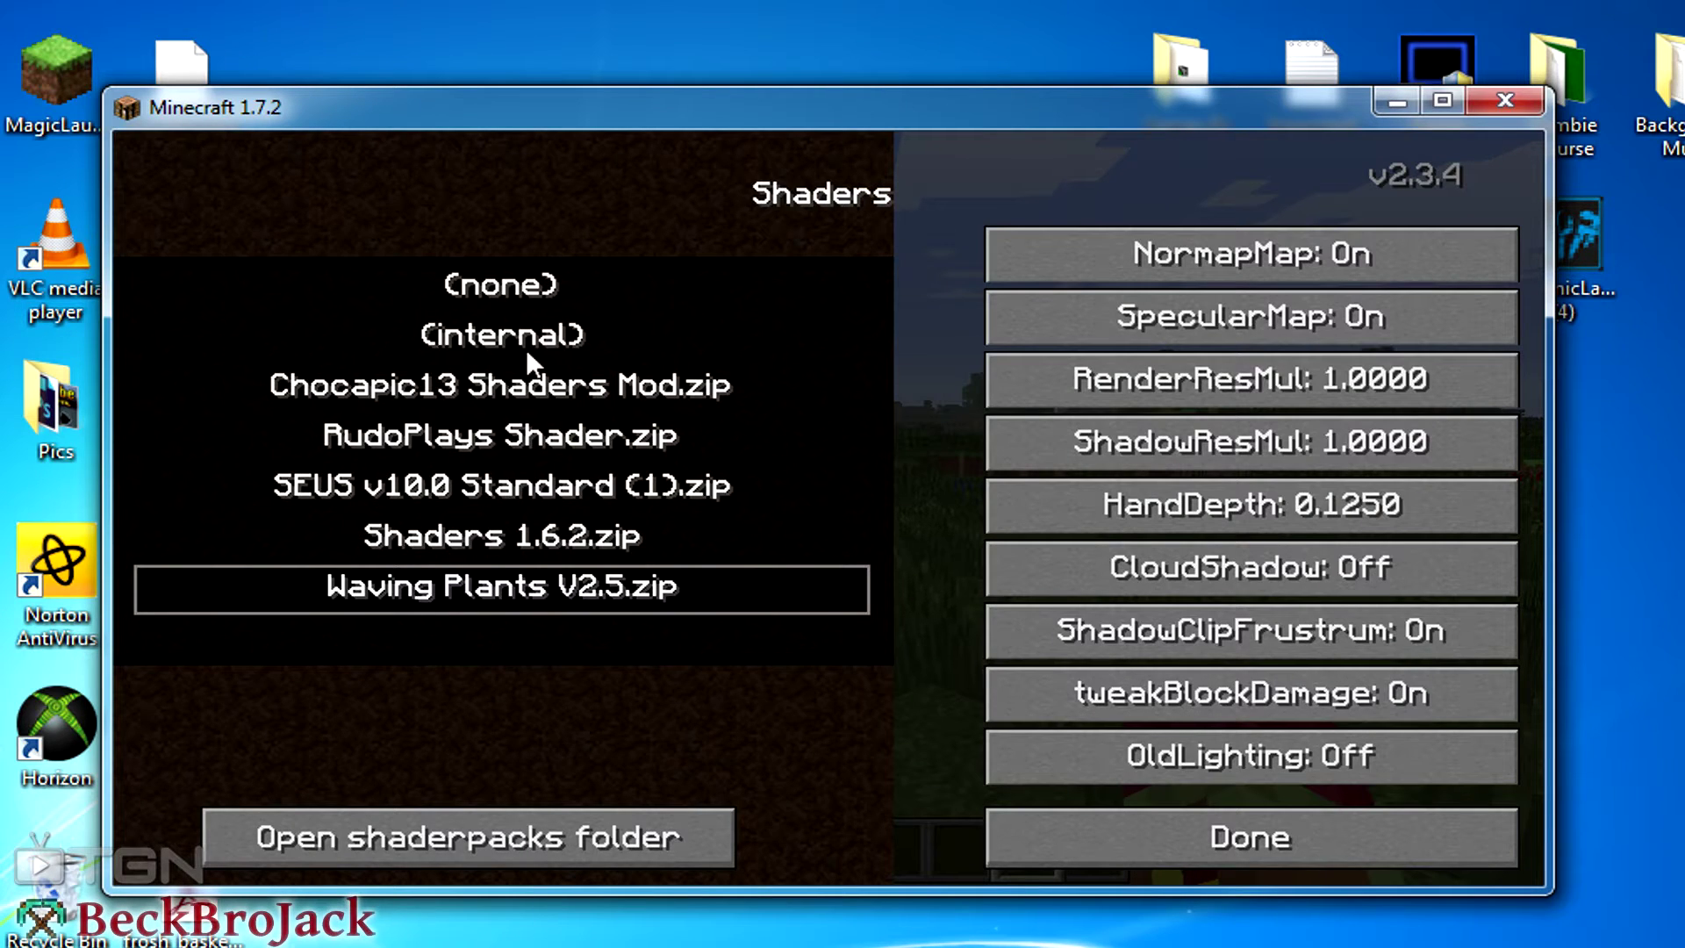
{"action": "left_click", "coordinate": [462, 386]}
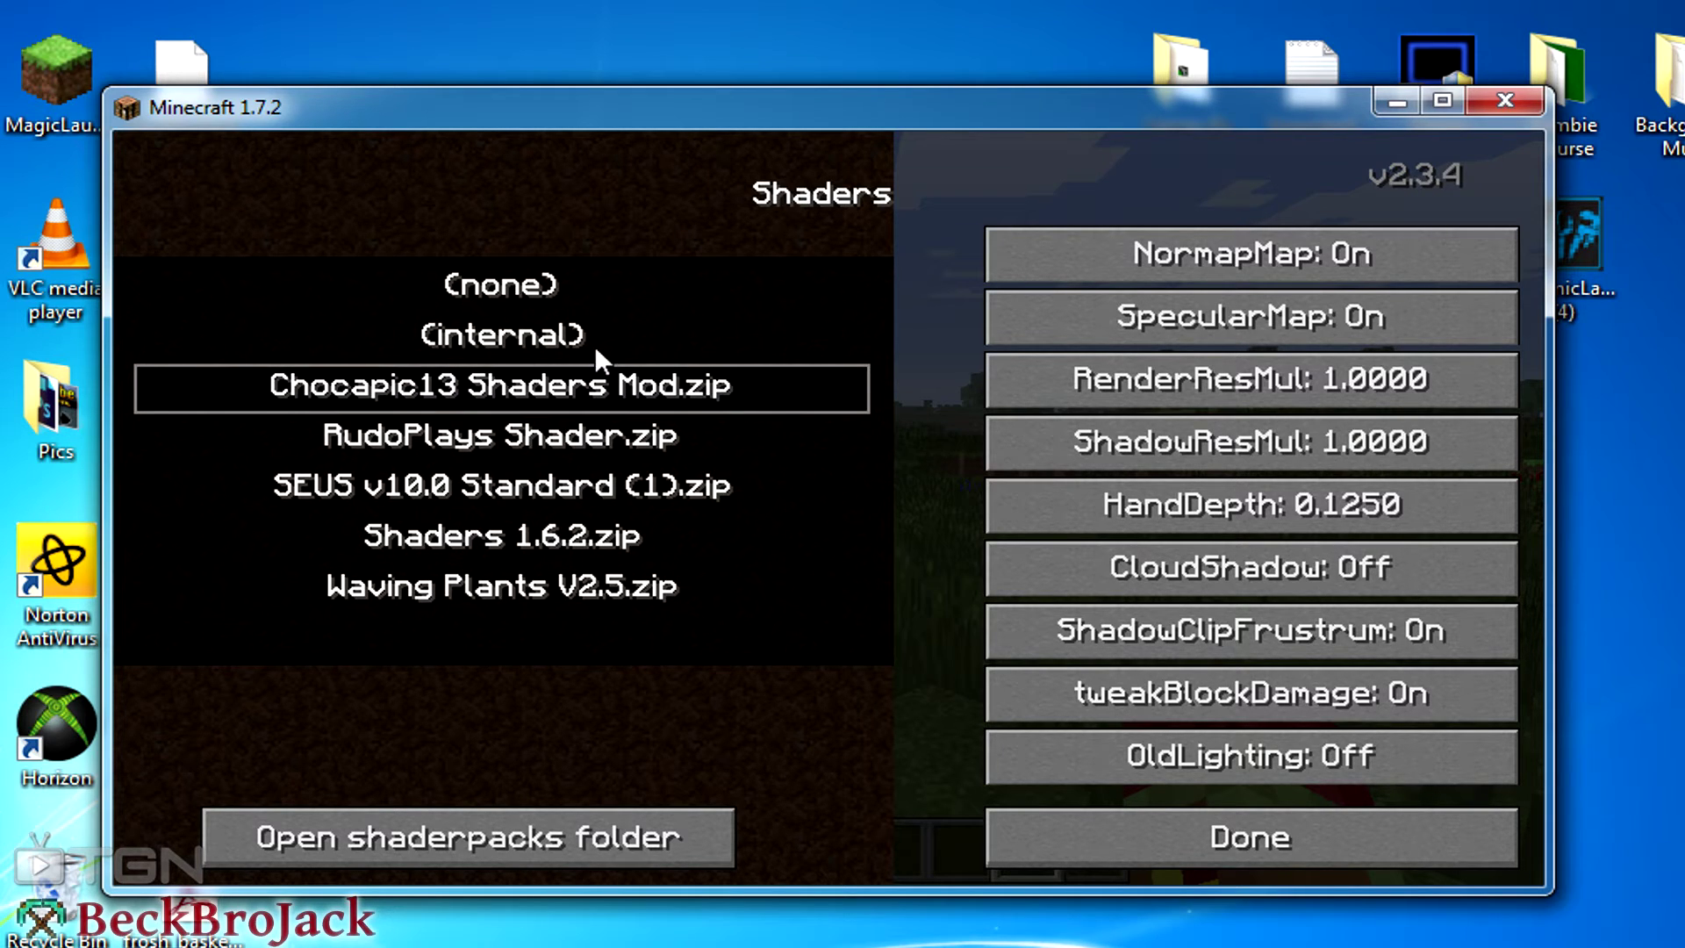
{"action": "left_click", "coordinate": [1118, 841]}
{"action": "left_click", "coordinate": [1076, 818]}
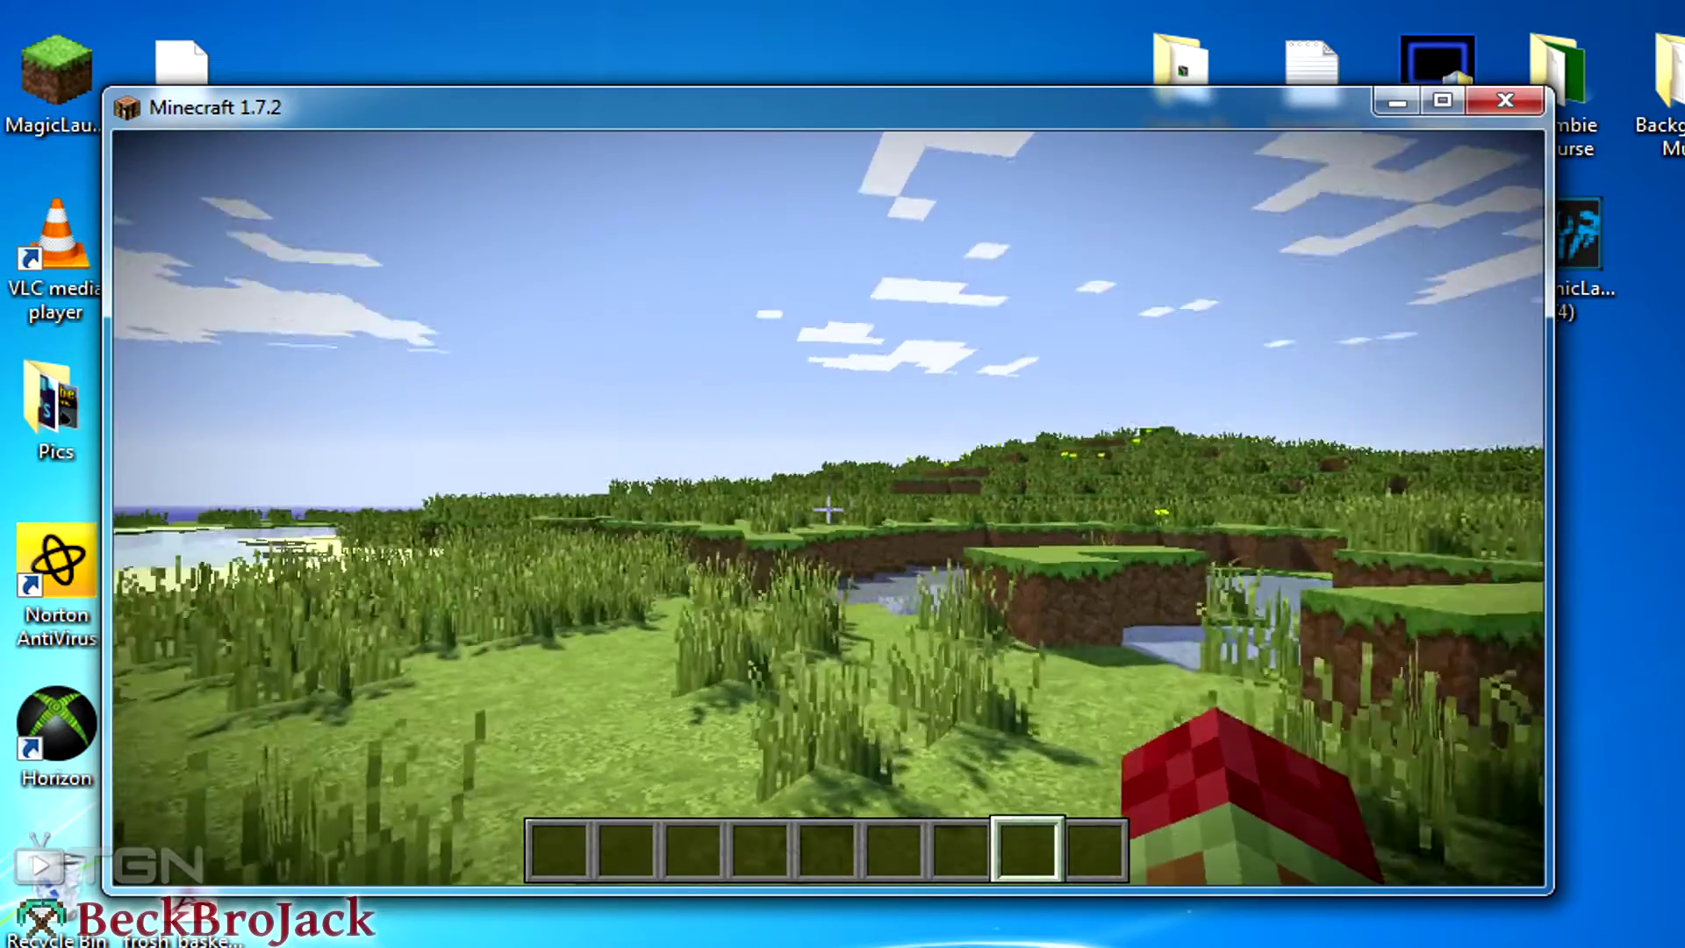
- Walk through the grassland and examine the grass, water, shadows and lighting under the Chocapic13 shader
{"action": "key", "text": "w"}
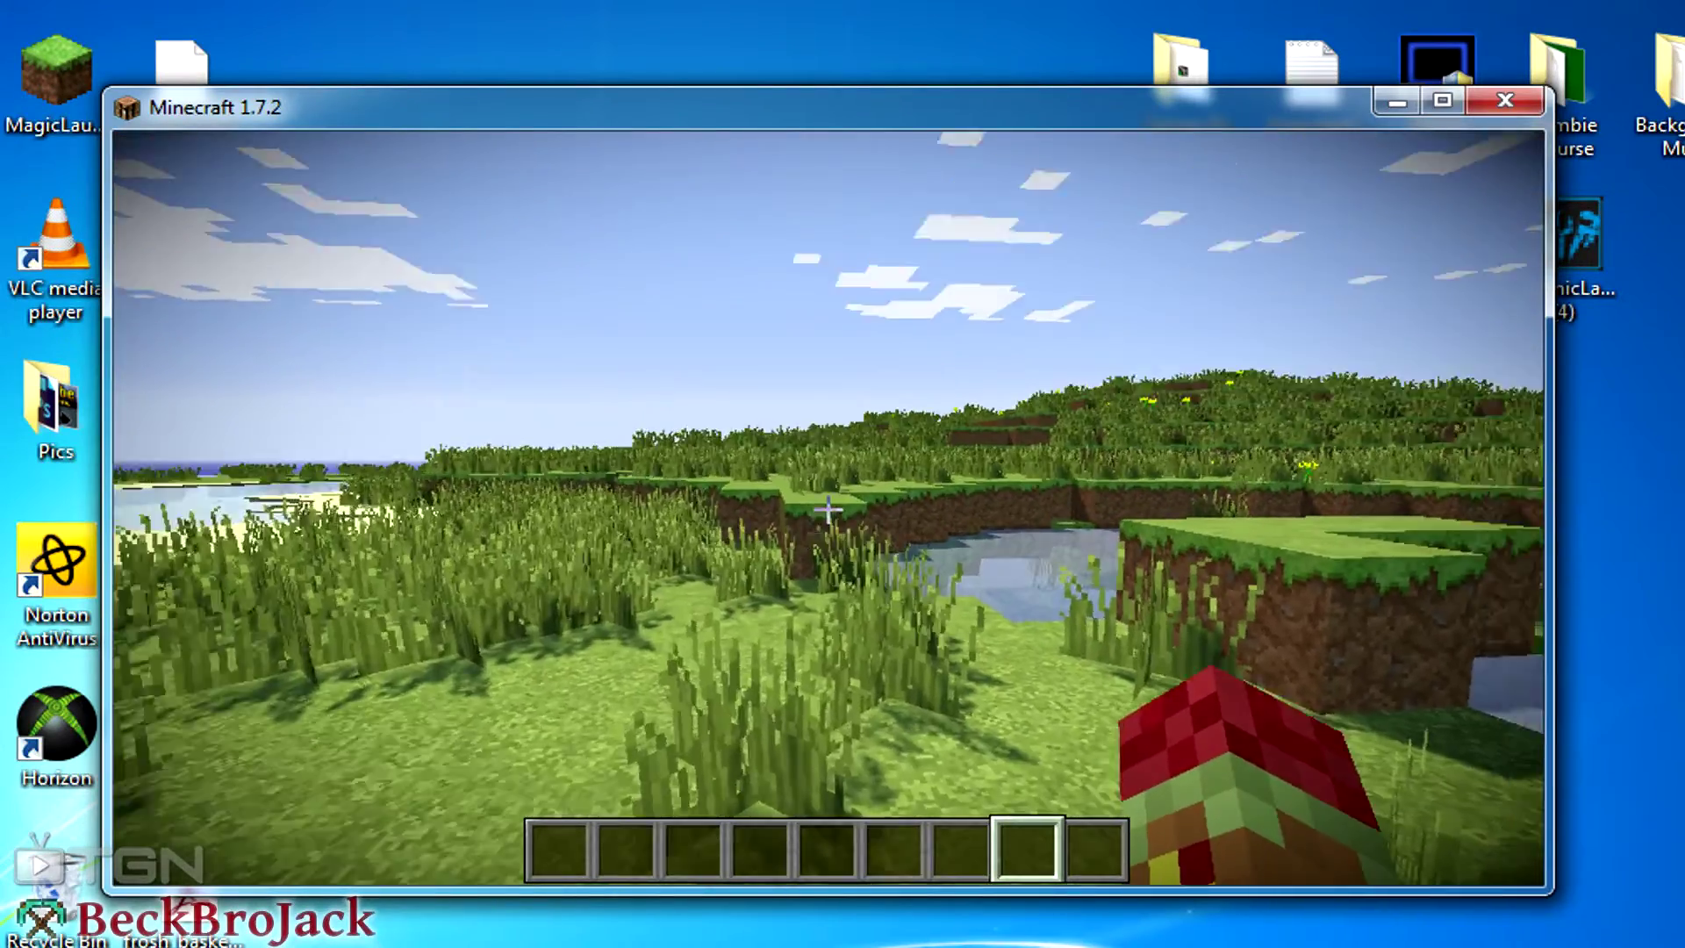
{"action": "key", "text": "w"}
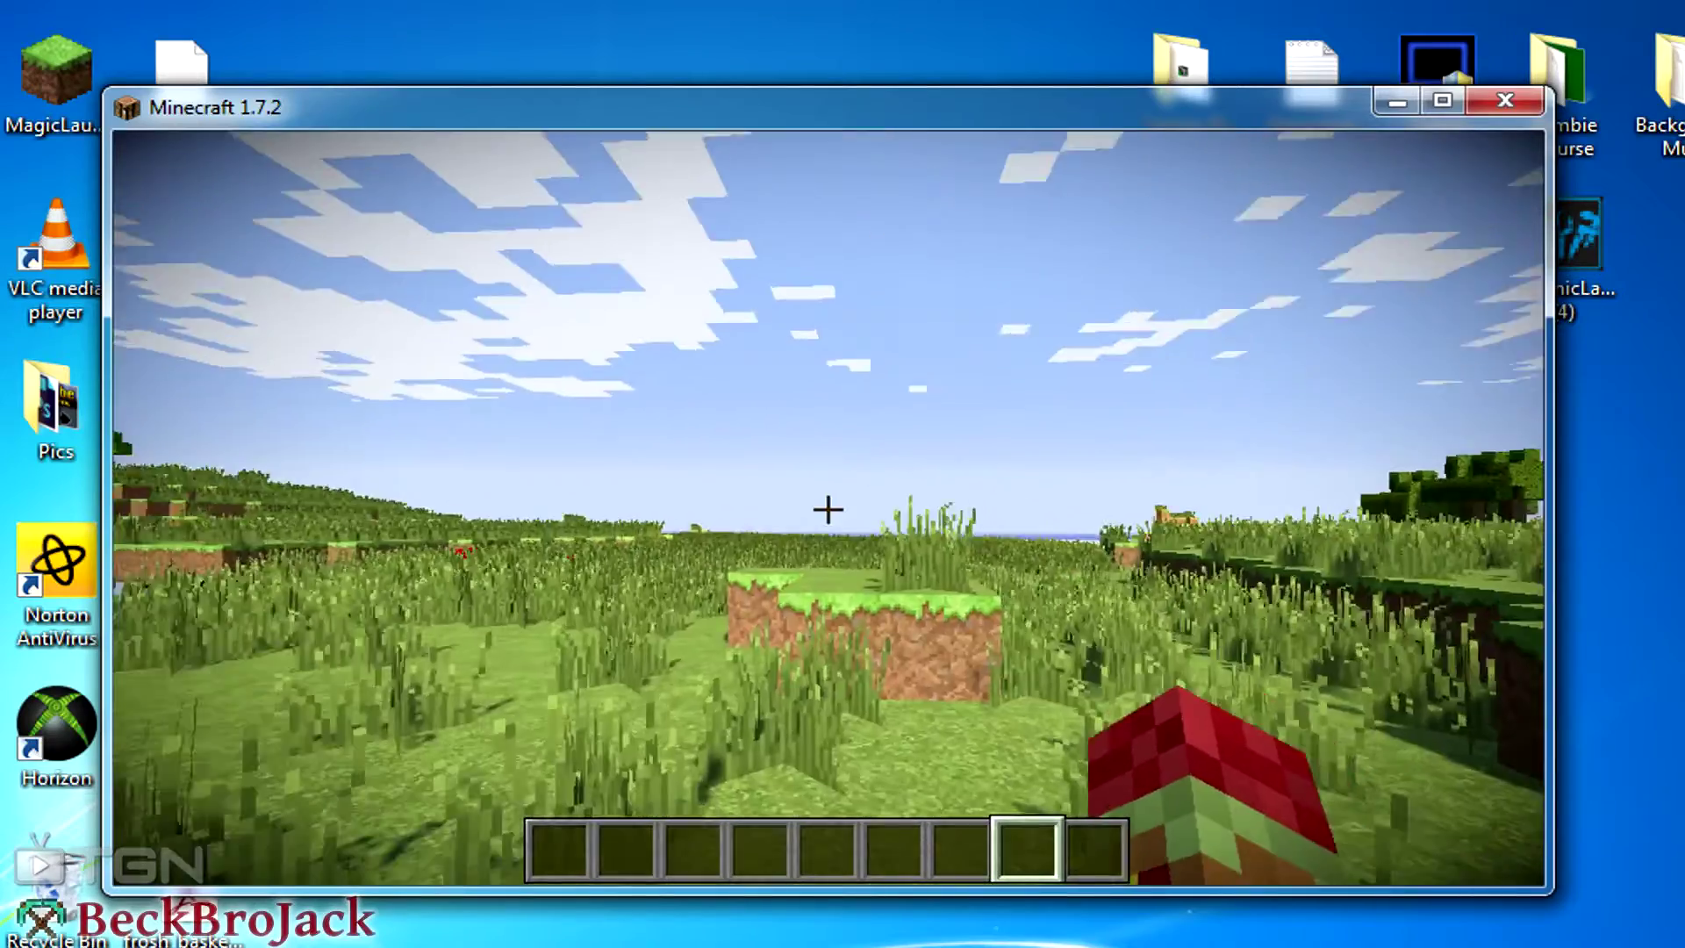
{"action": "key", "text": "w"}
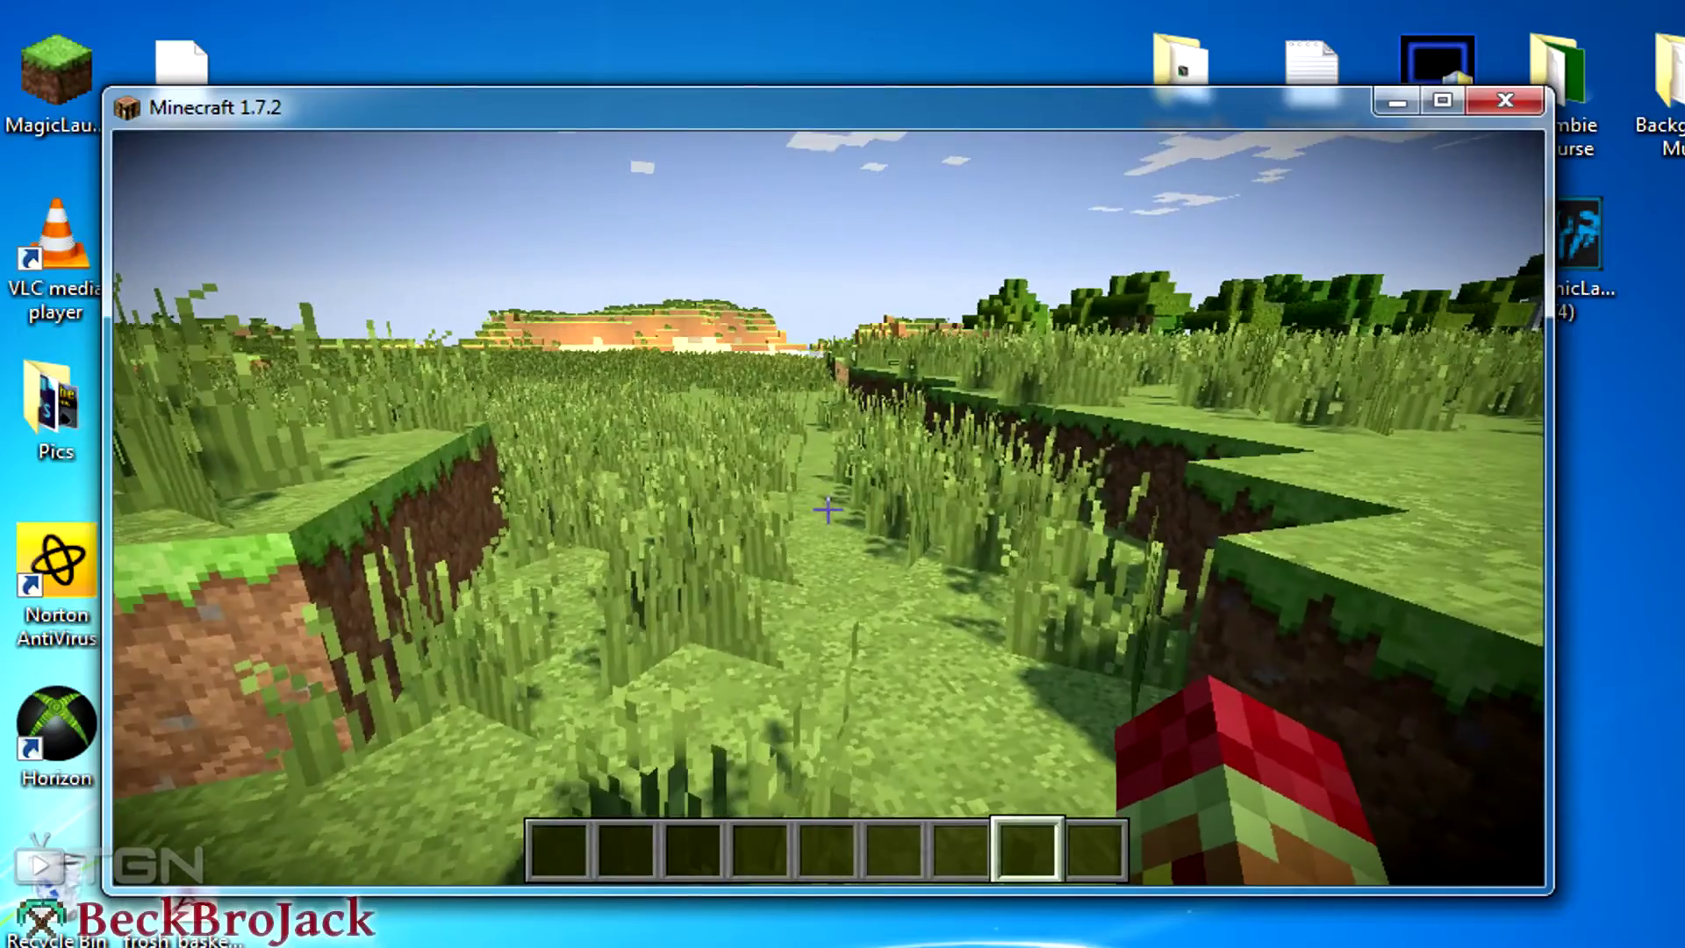
{"action": "key", "text": "Escape"}
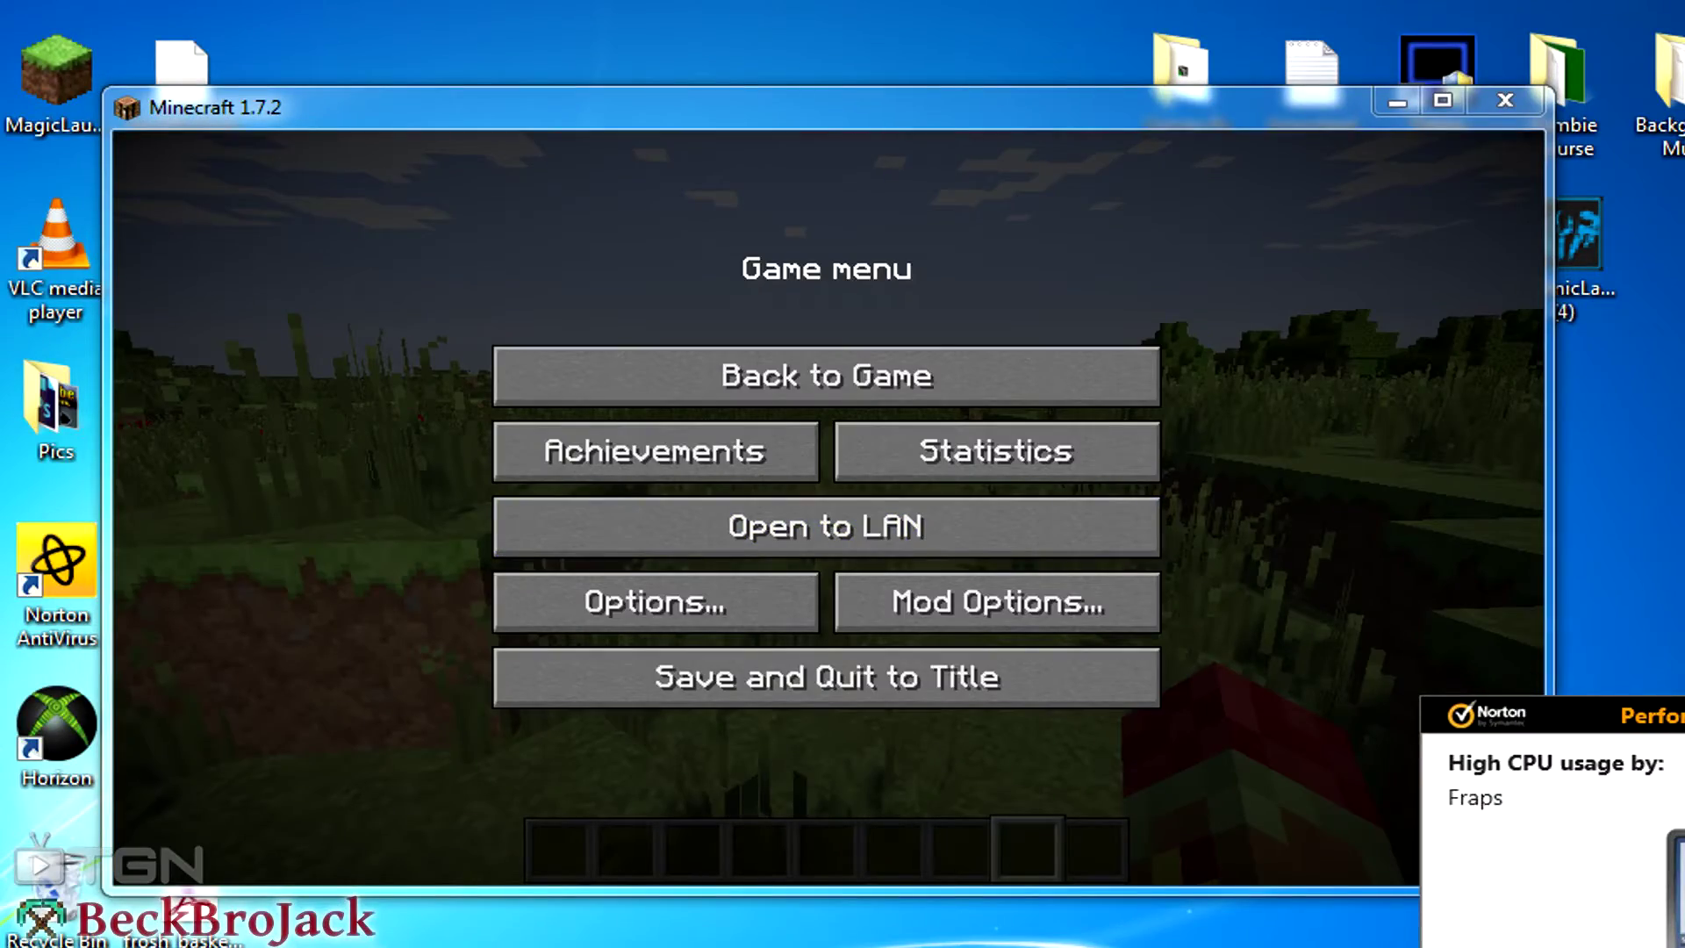
{"action": "left_click", "coordinate": [750, 375]}
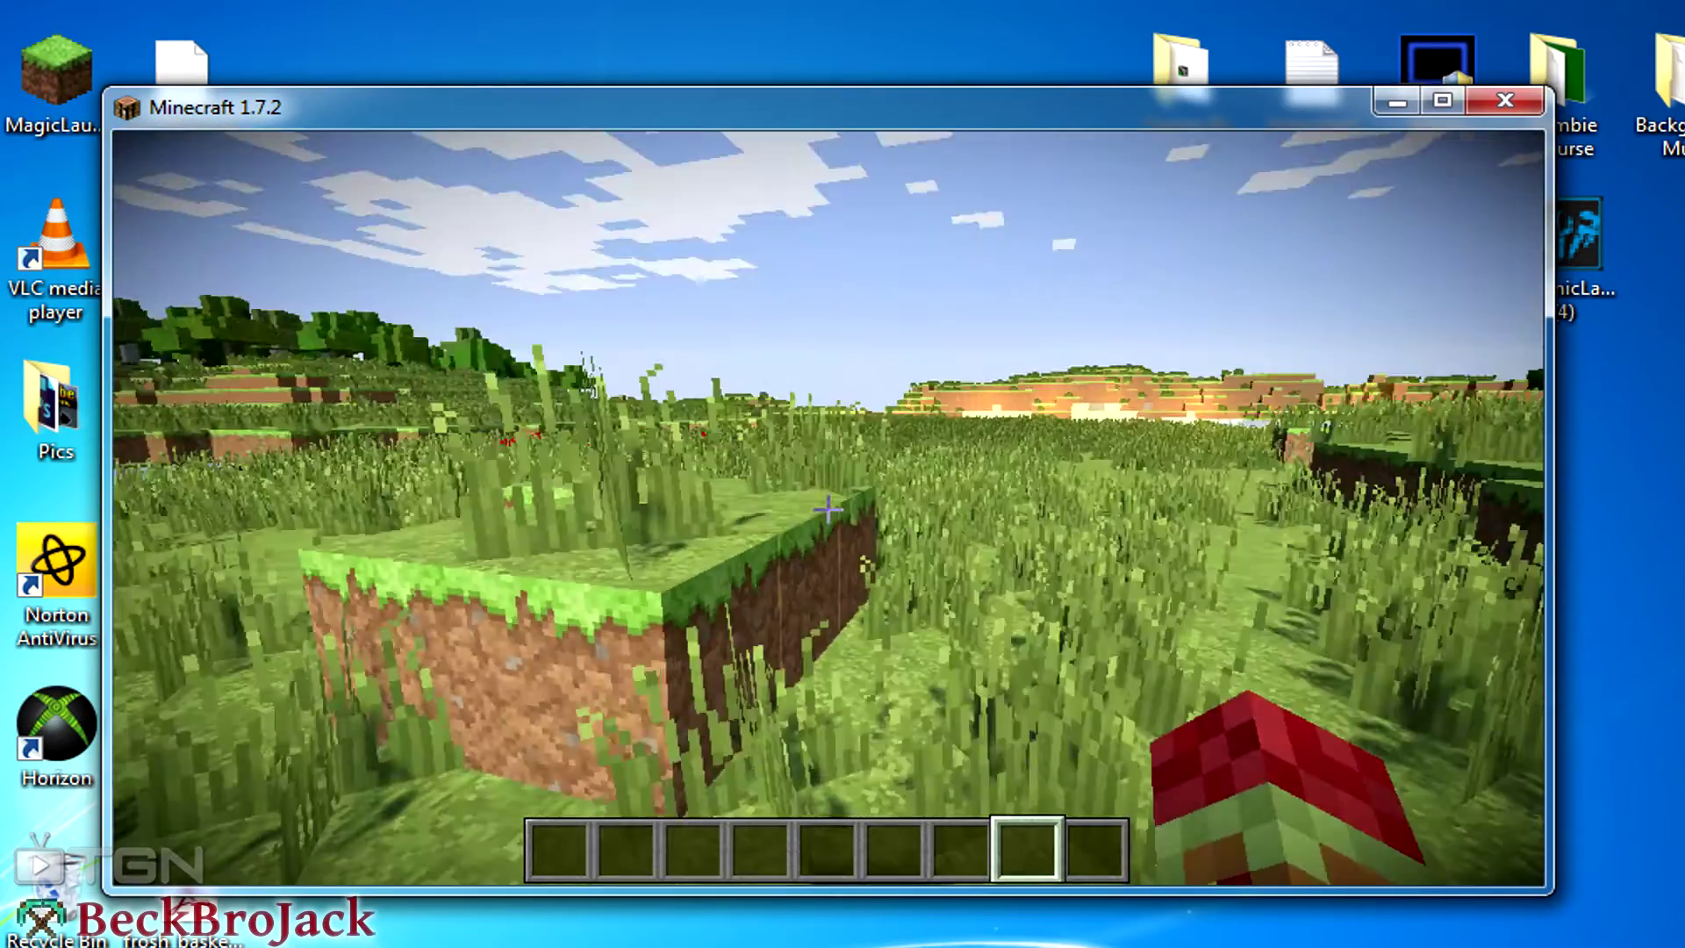
{"action": "key", "text": "w"}
{"action": "key", "text": "space"}
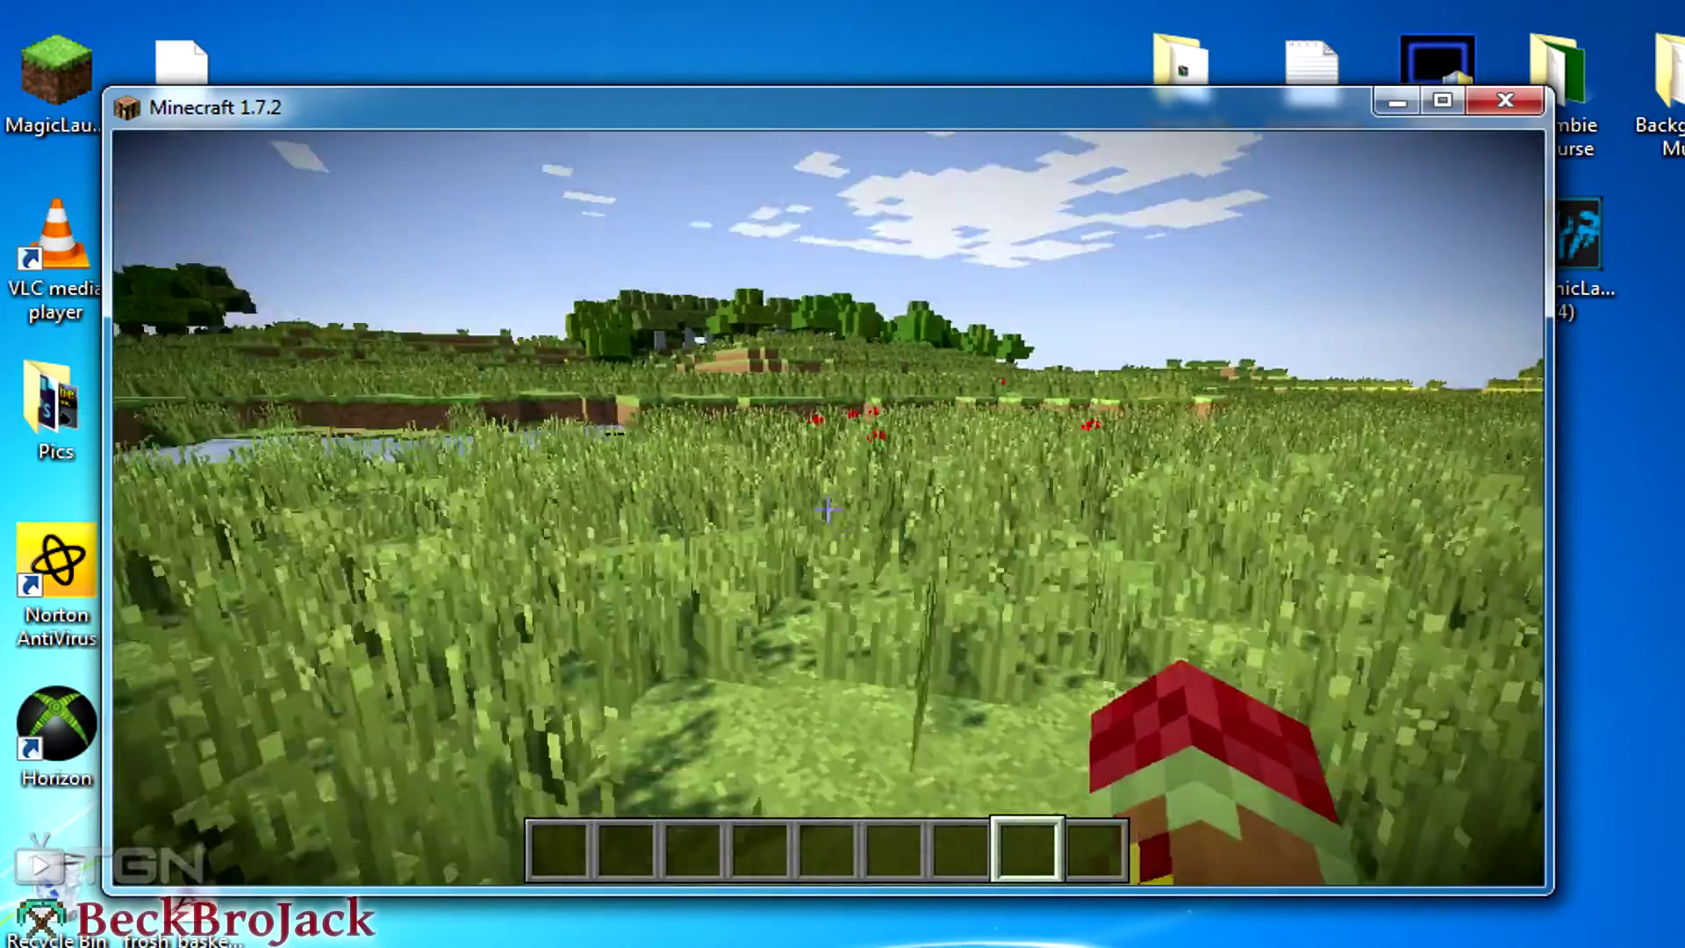
{"action": "key", "text": "w"}
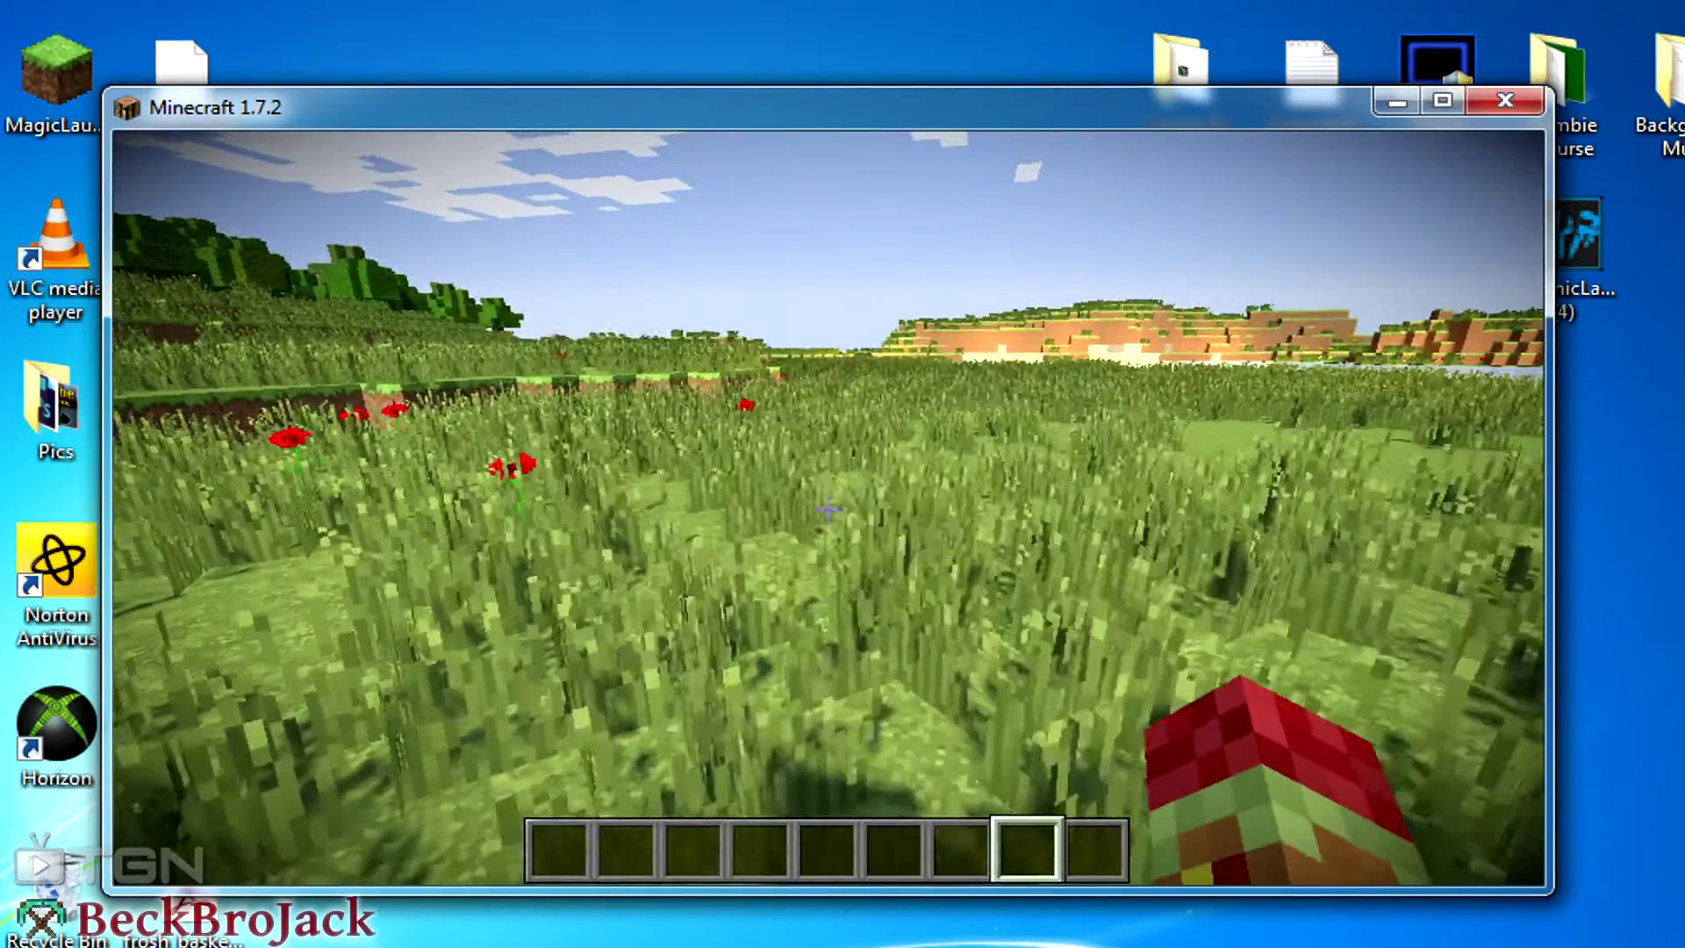
{"action": "key", "text": "w"}
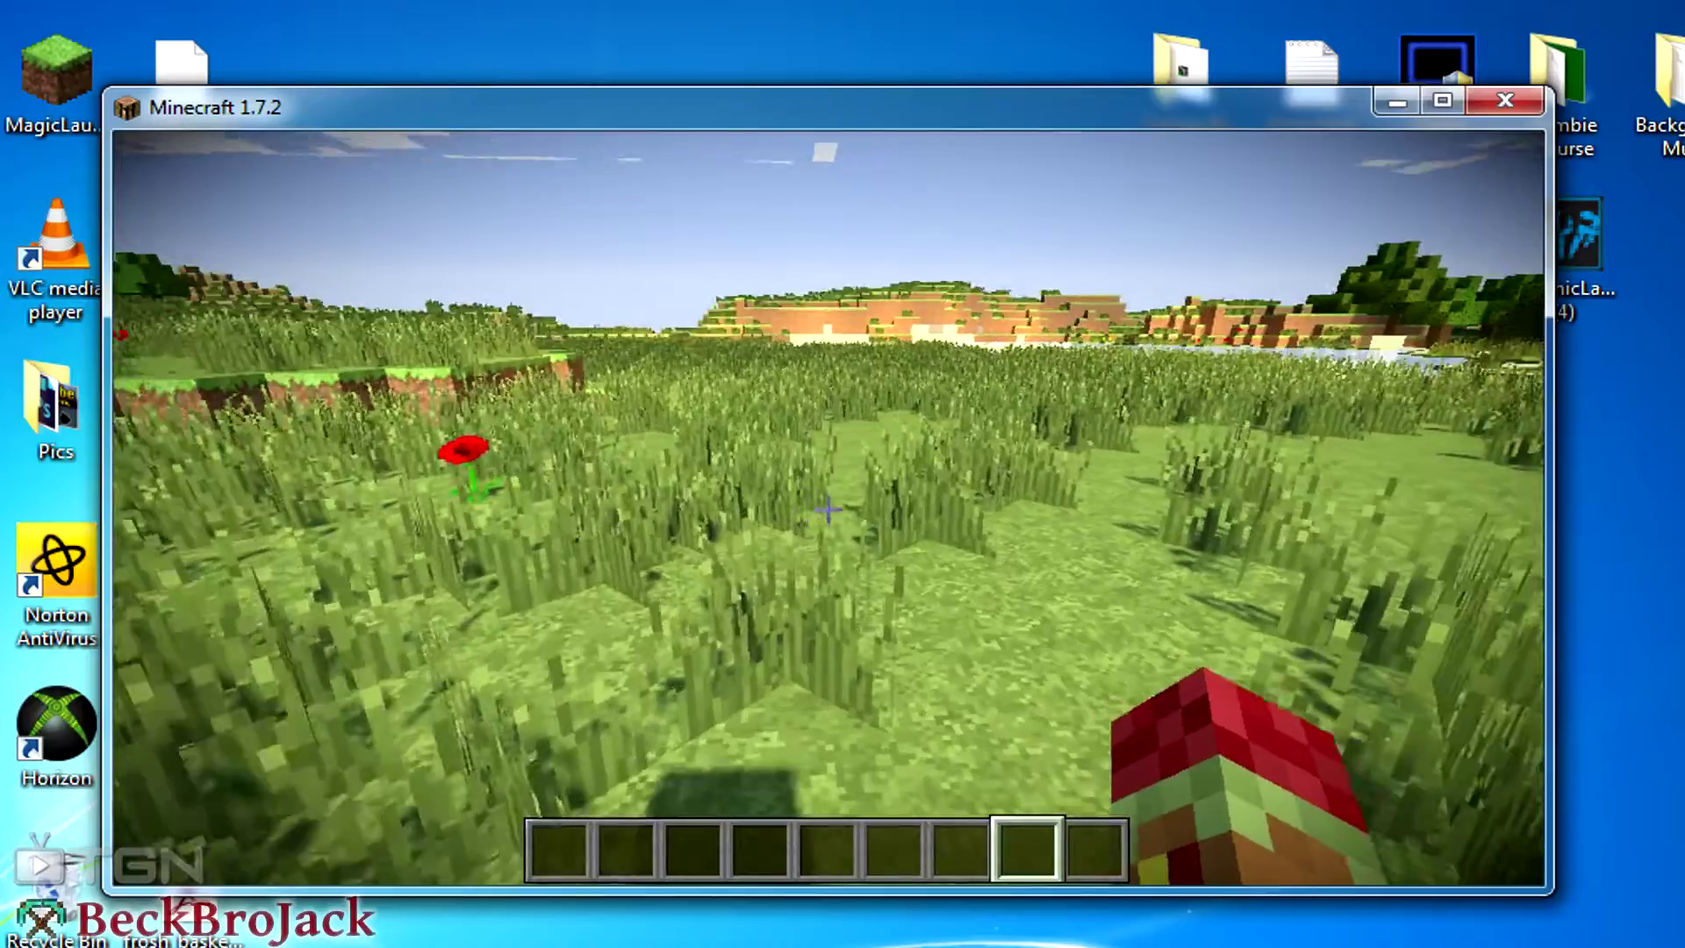
{"action": "key", "text": "w"}
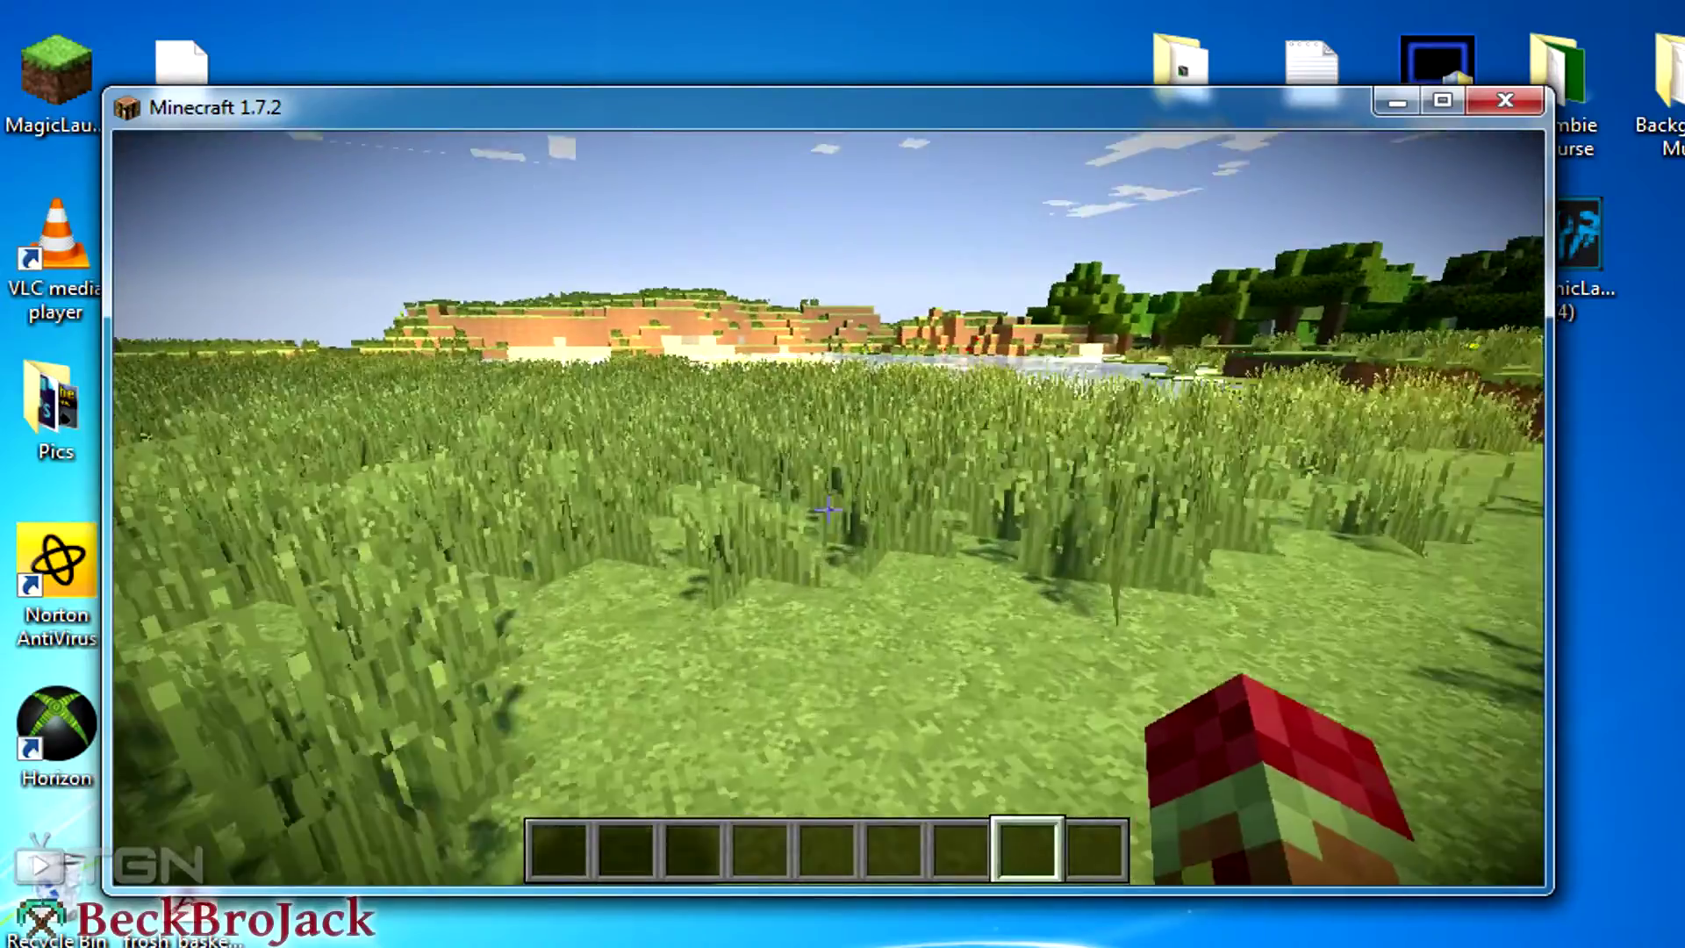
- Walk to the lake shore and examine the water, reflections and sky under the Chocapic13 shader
{"action": "key", "text": "w"}
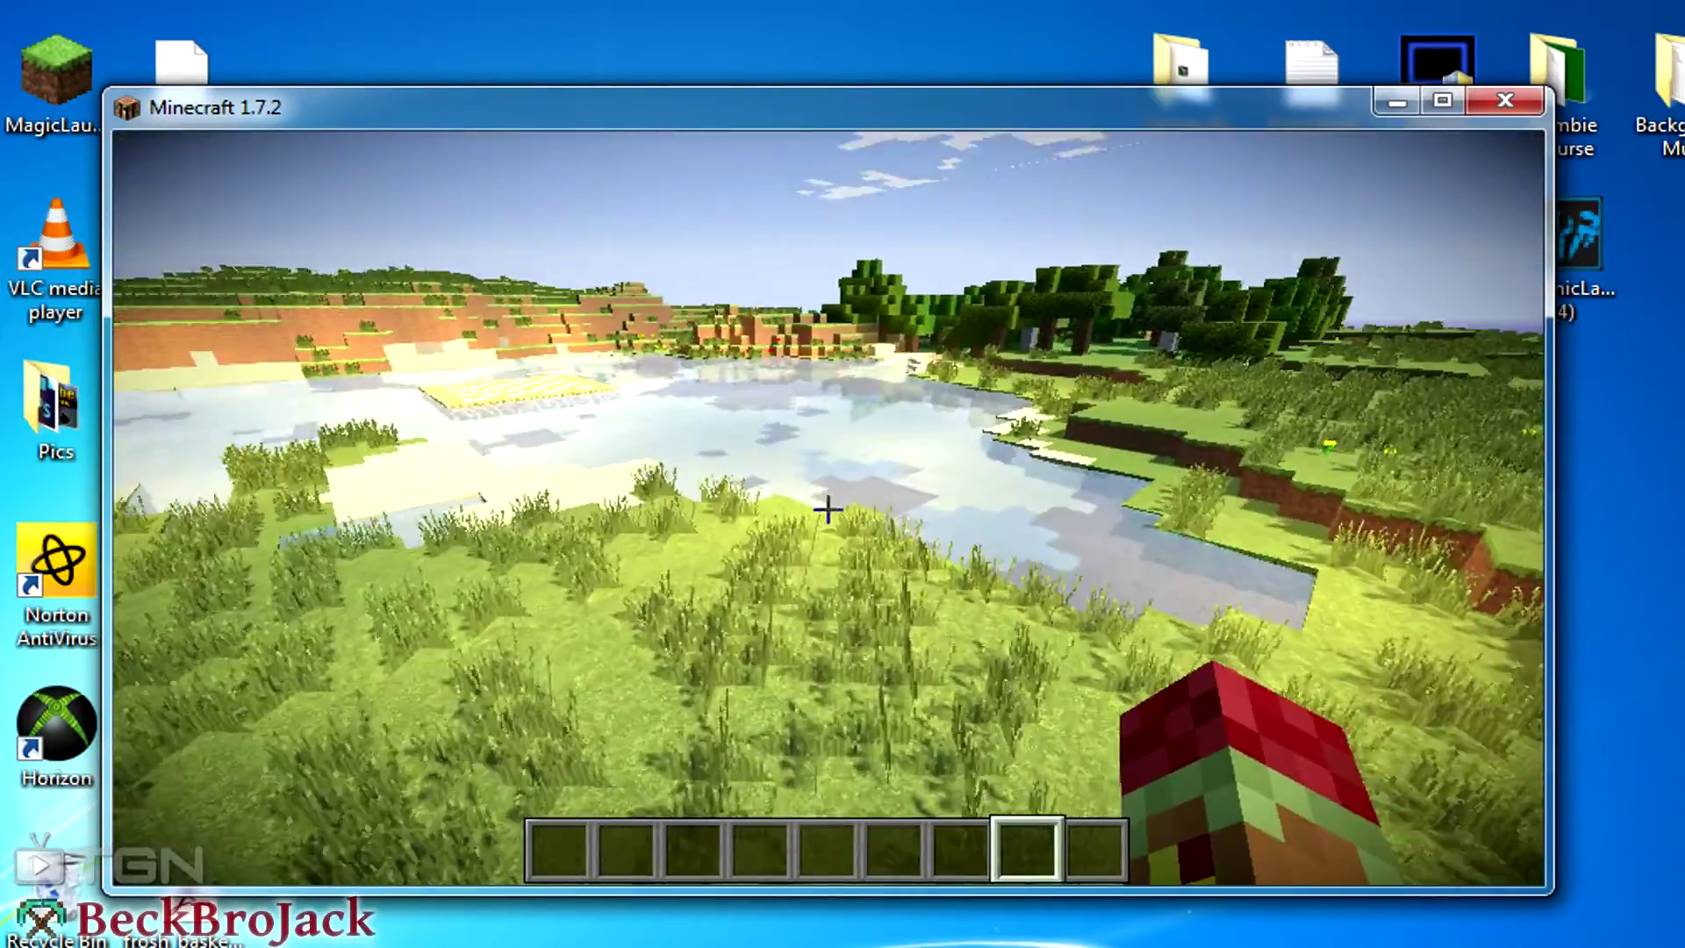
{"action": "key", "text": "w"}
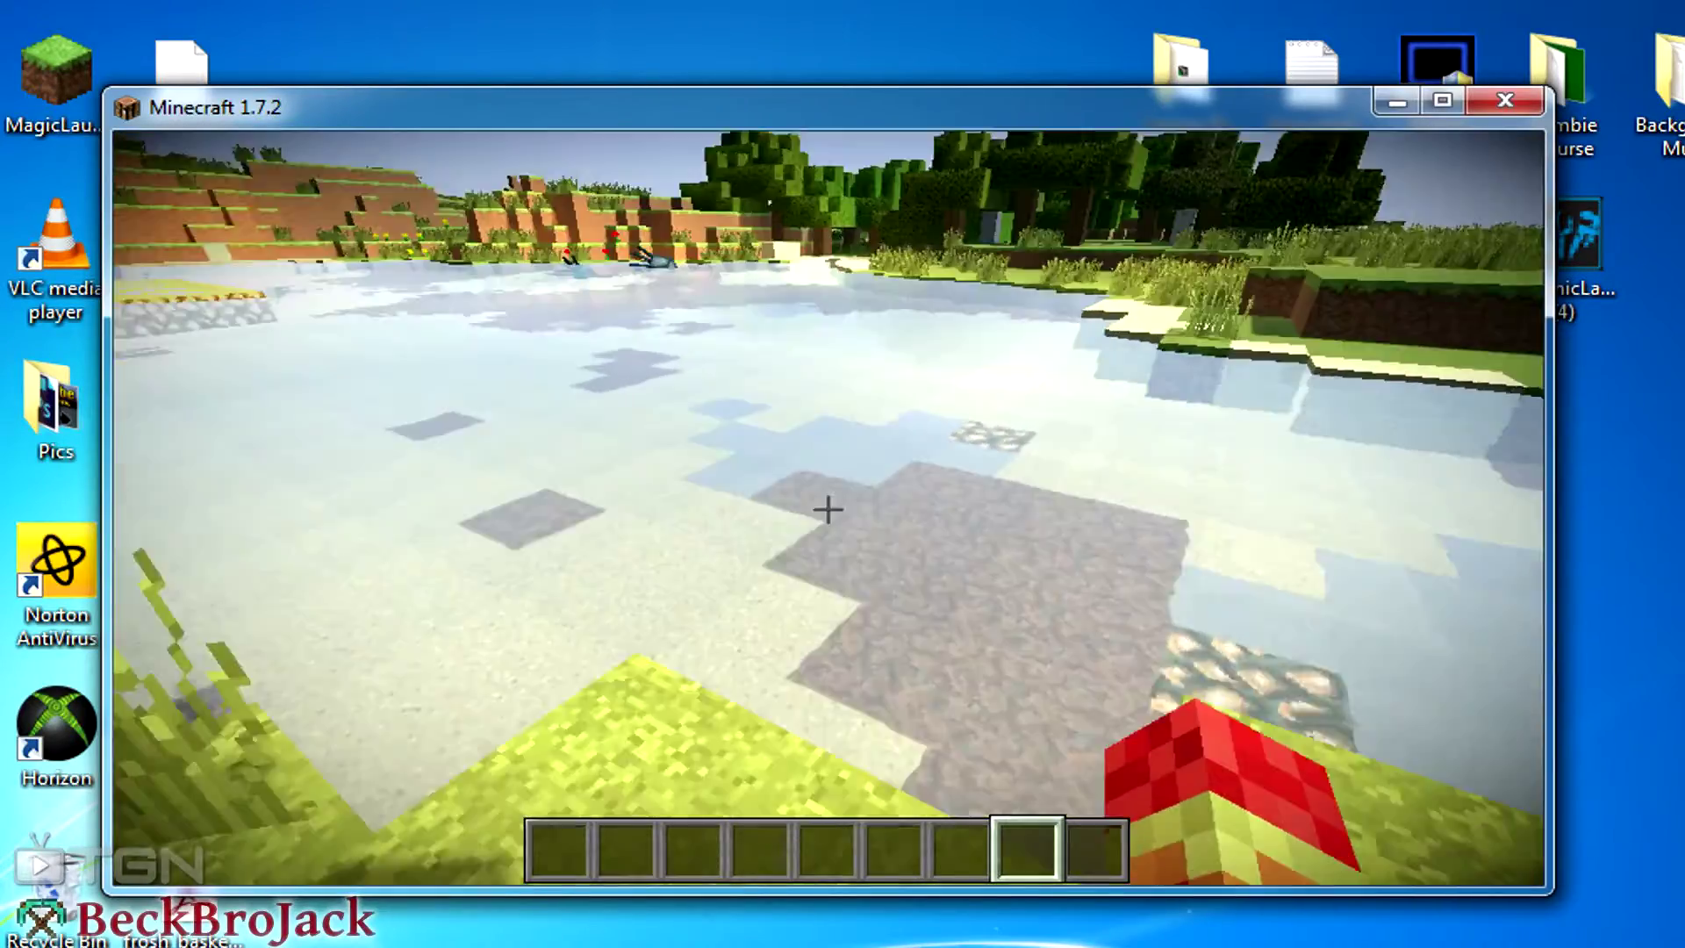
{"action": "key", "text": "s"}
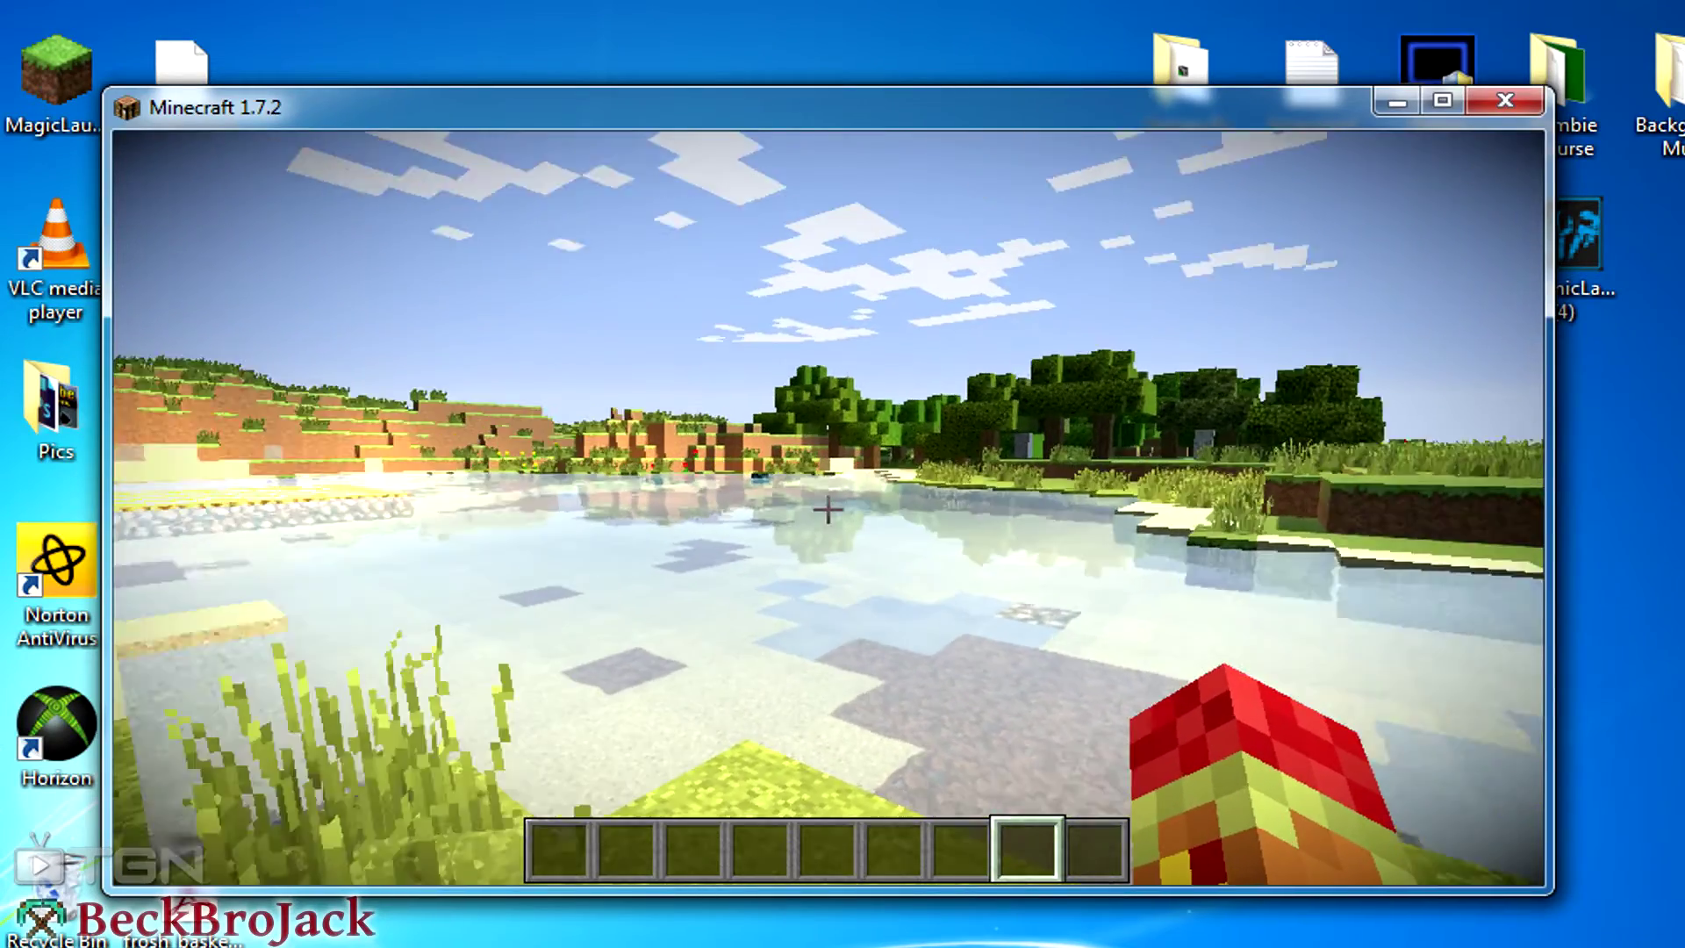
- Select RudoPlays Shader.zip as the shader pack and return to the world
{"action": "key", "text": "Escape"}
{"action": "left_click", "coordinate": [737, 612]}
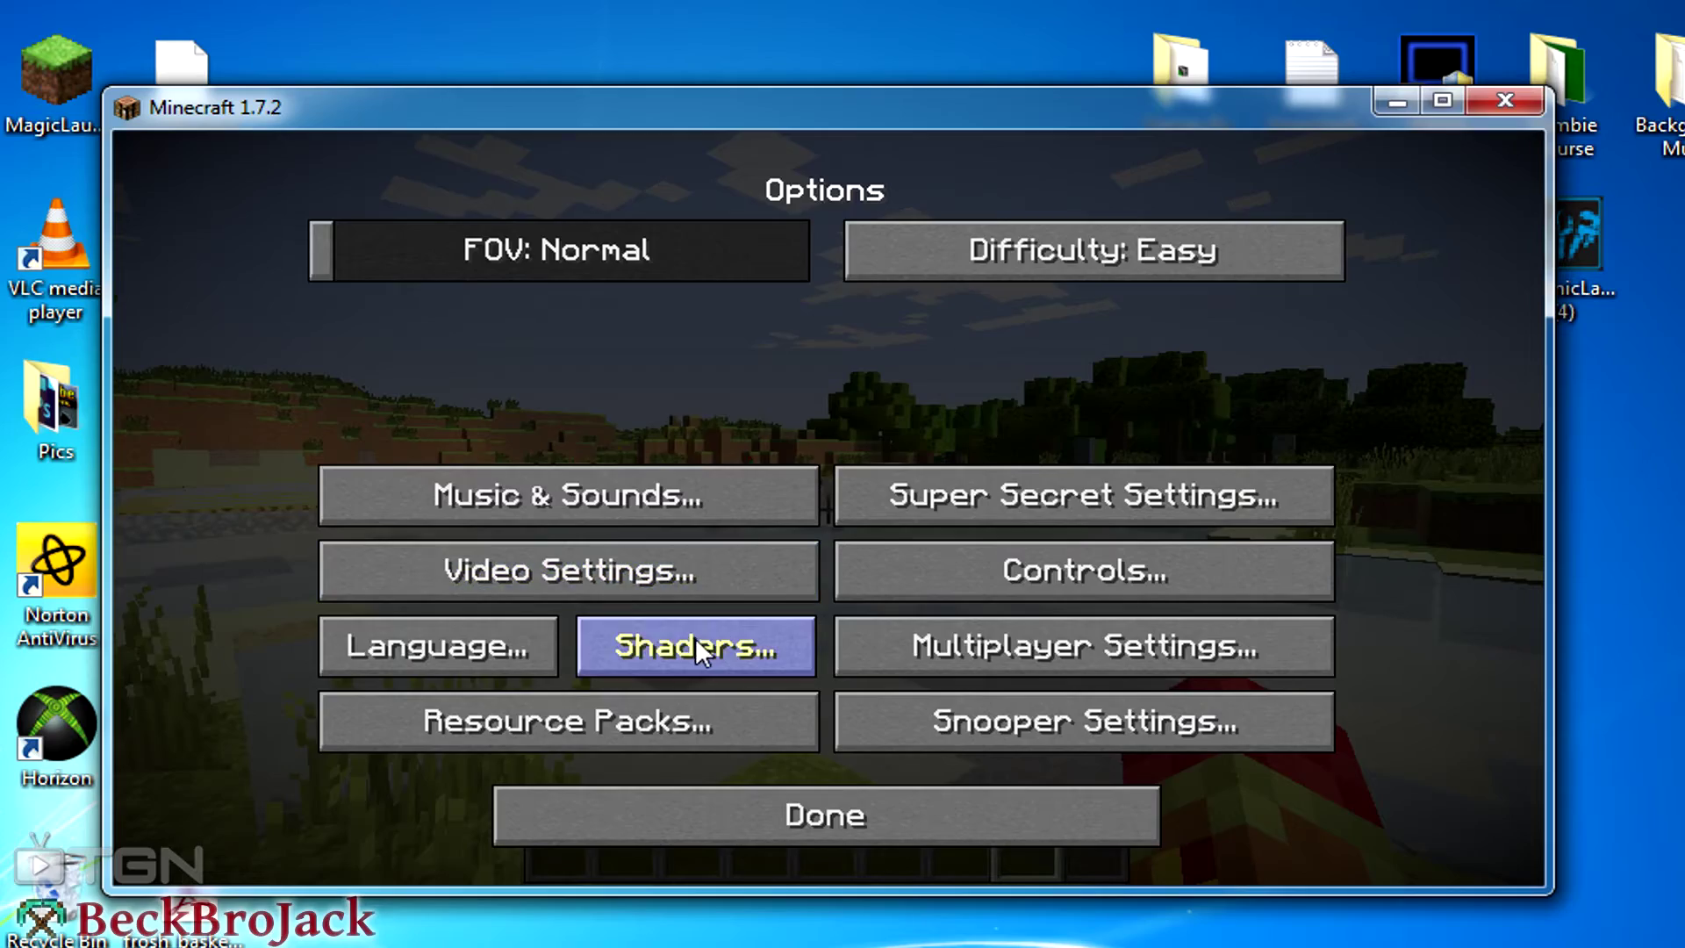
{"action": "left_click", "coordinate": [696, 645]}
{"action": "left_click", "coordinate": [511, 439]}
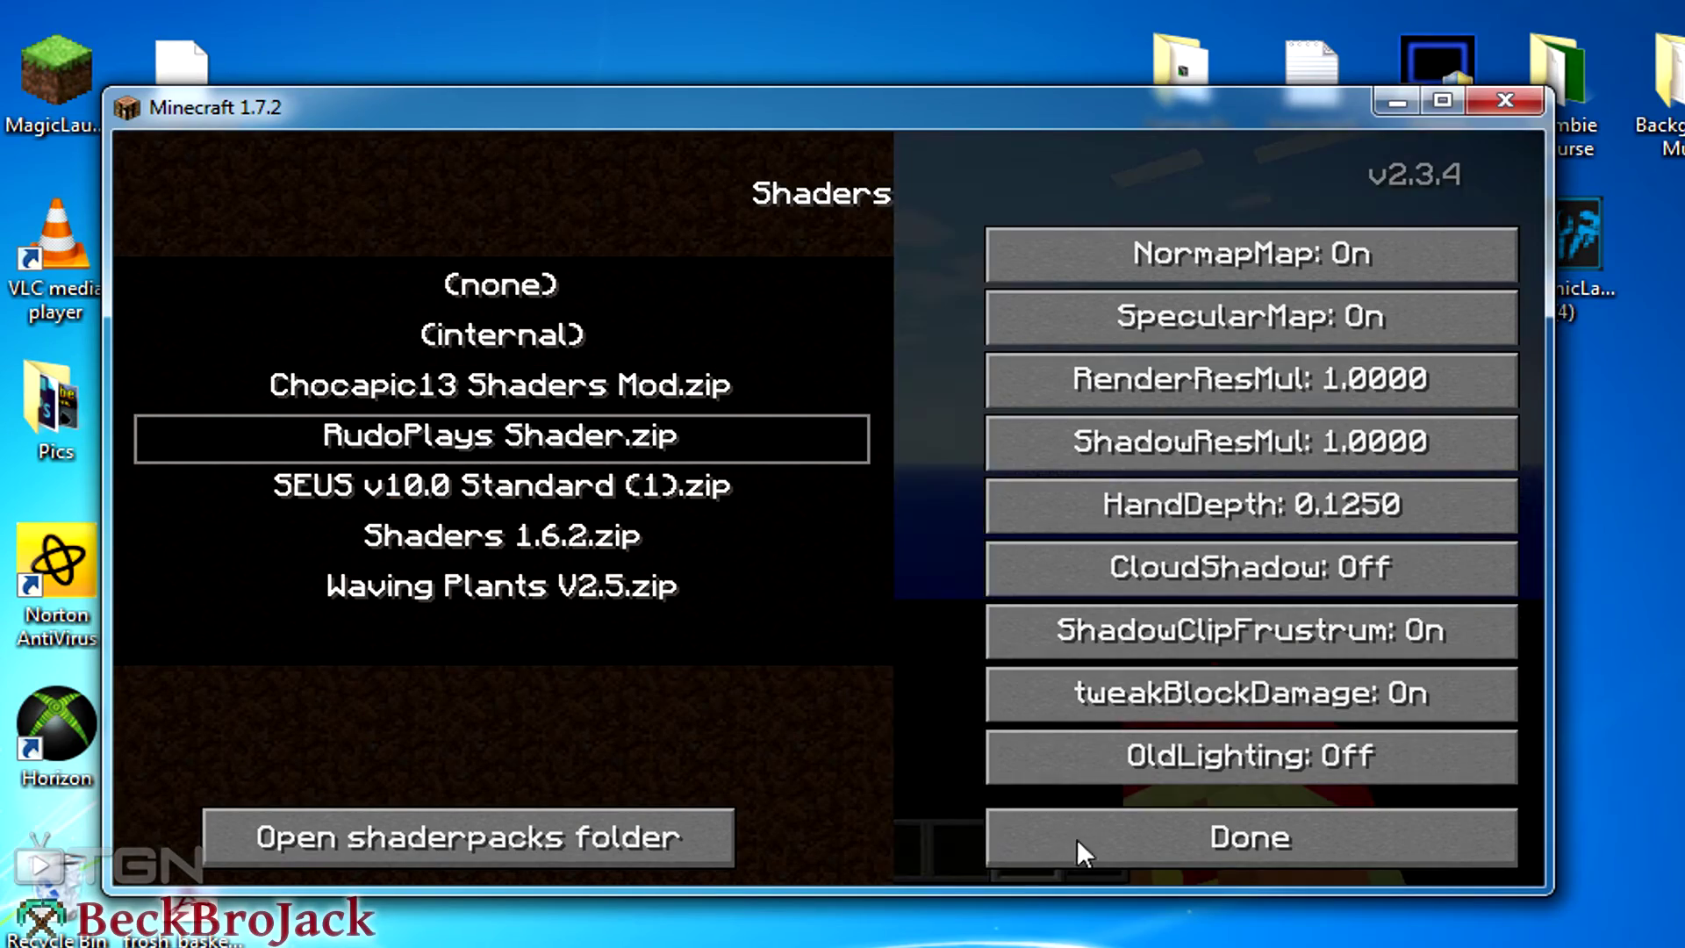
{"action": "left_click", "coordinate": [1077, 840]}
{"action": "key", "text": "Escape"}
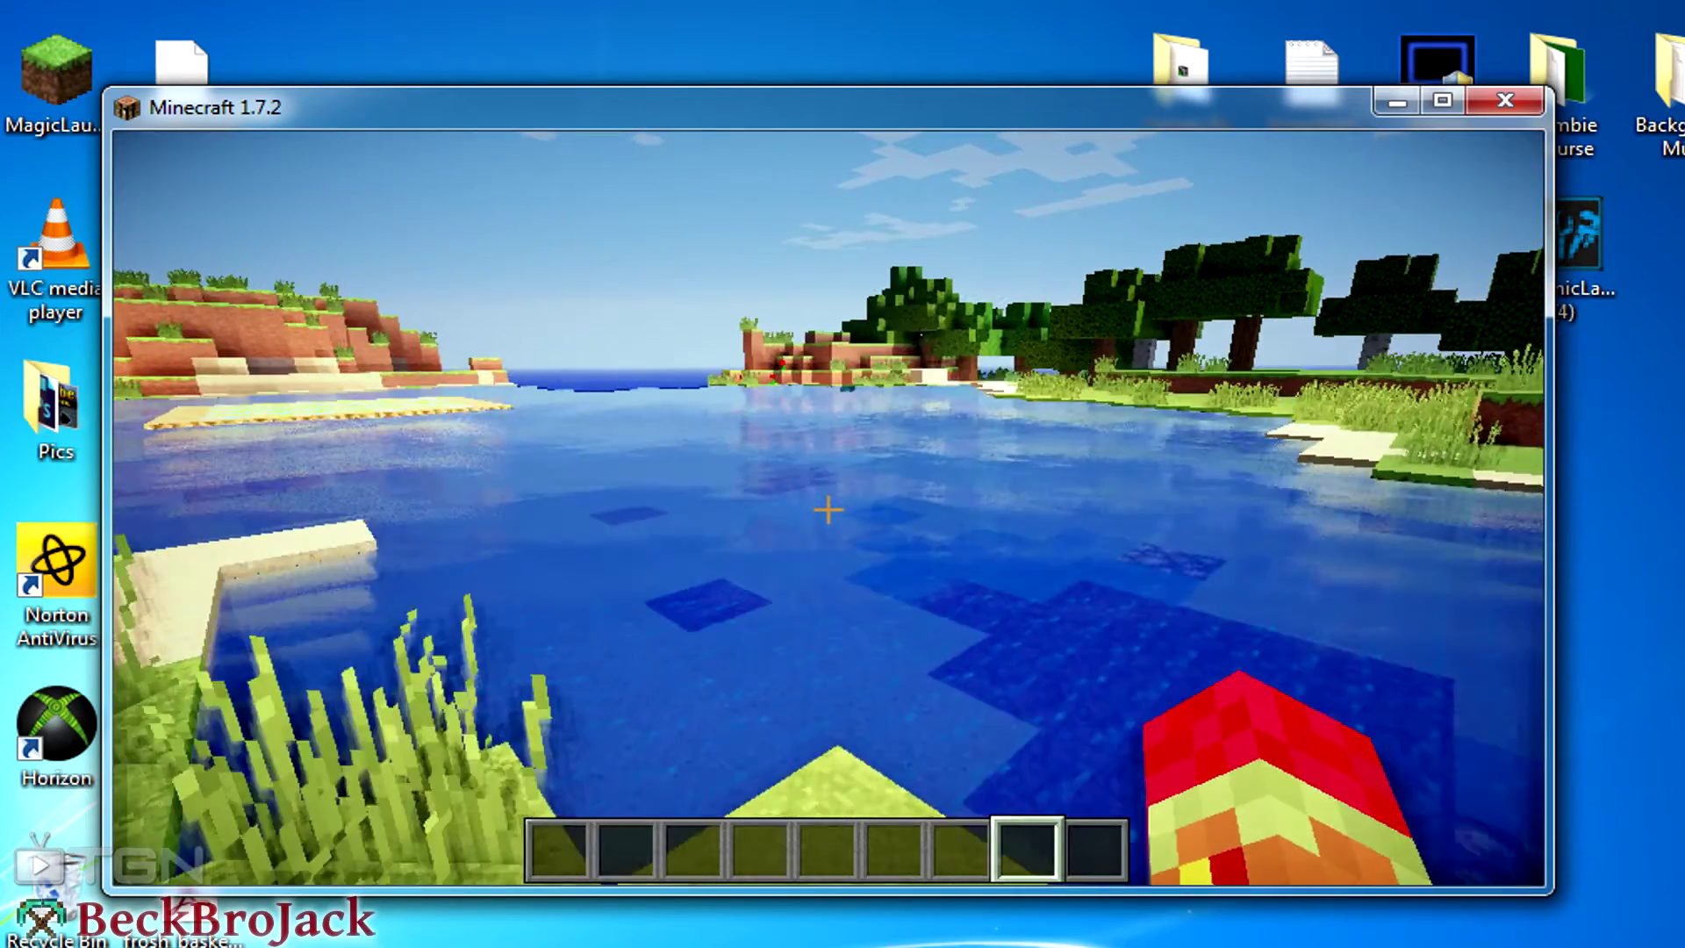
- Move along the lake shore and examine the water, grass and sky under the RudoPlays shader
{"action": "key", "text": "w"}
{"action": "key", "text": "s"}
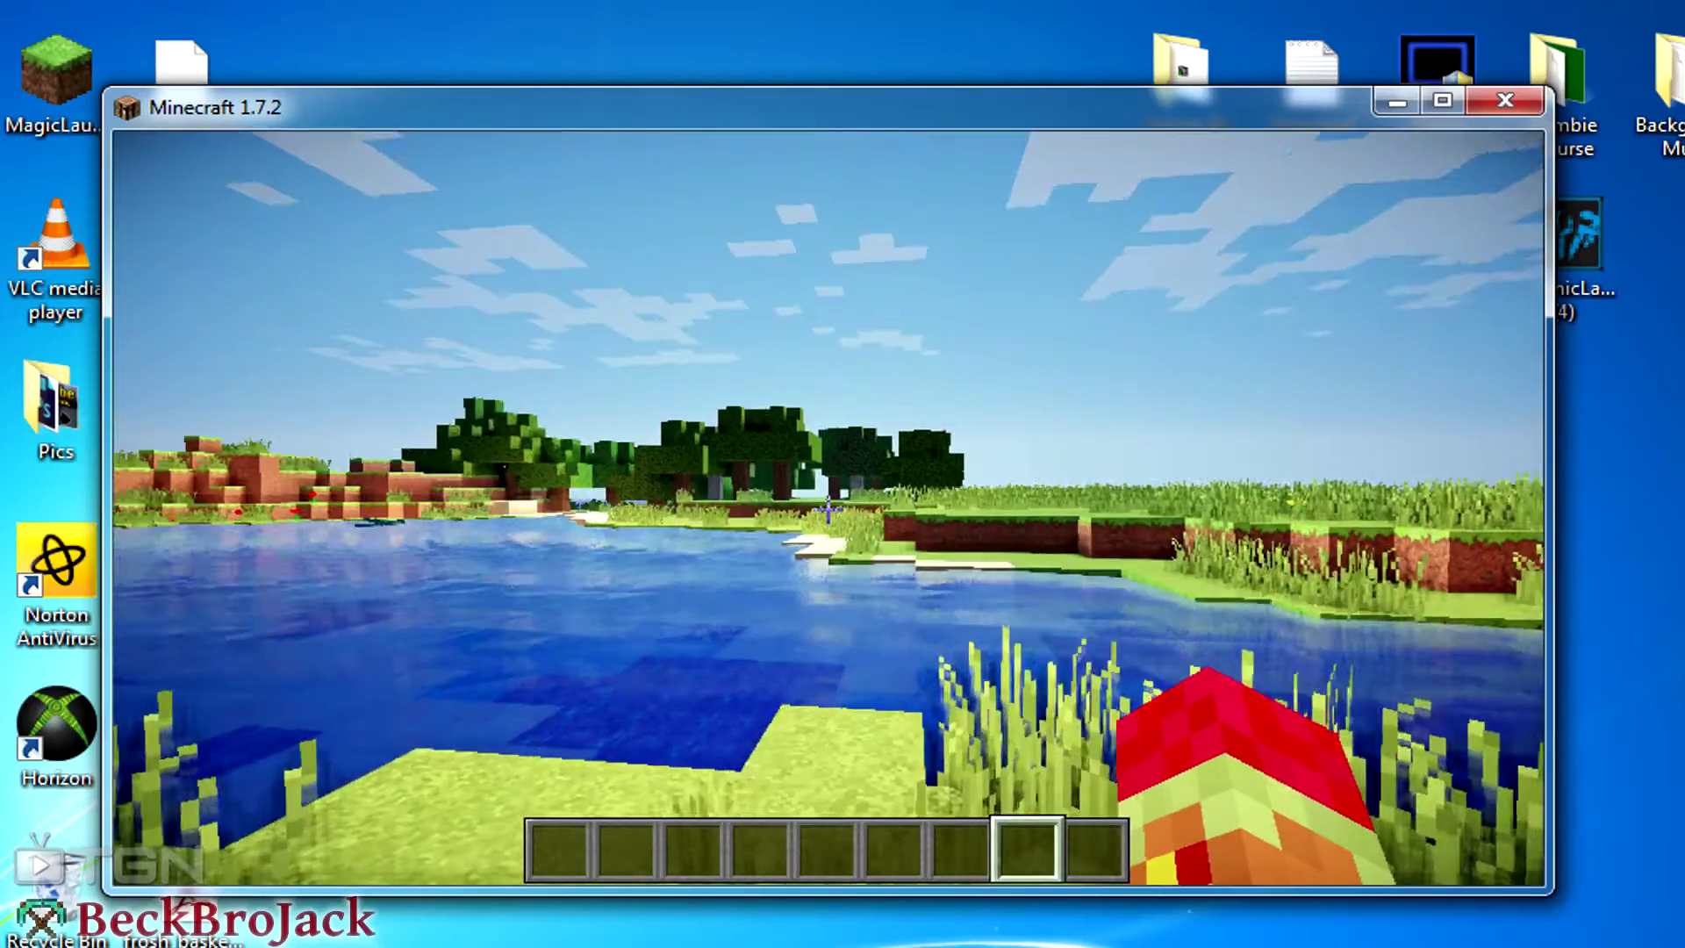
{"action": "mouse_move", "coordinate": [828, 510]}
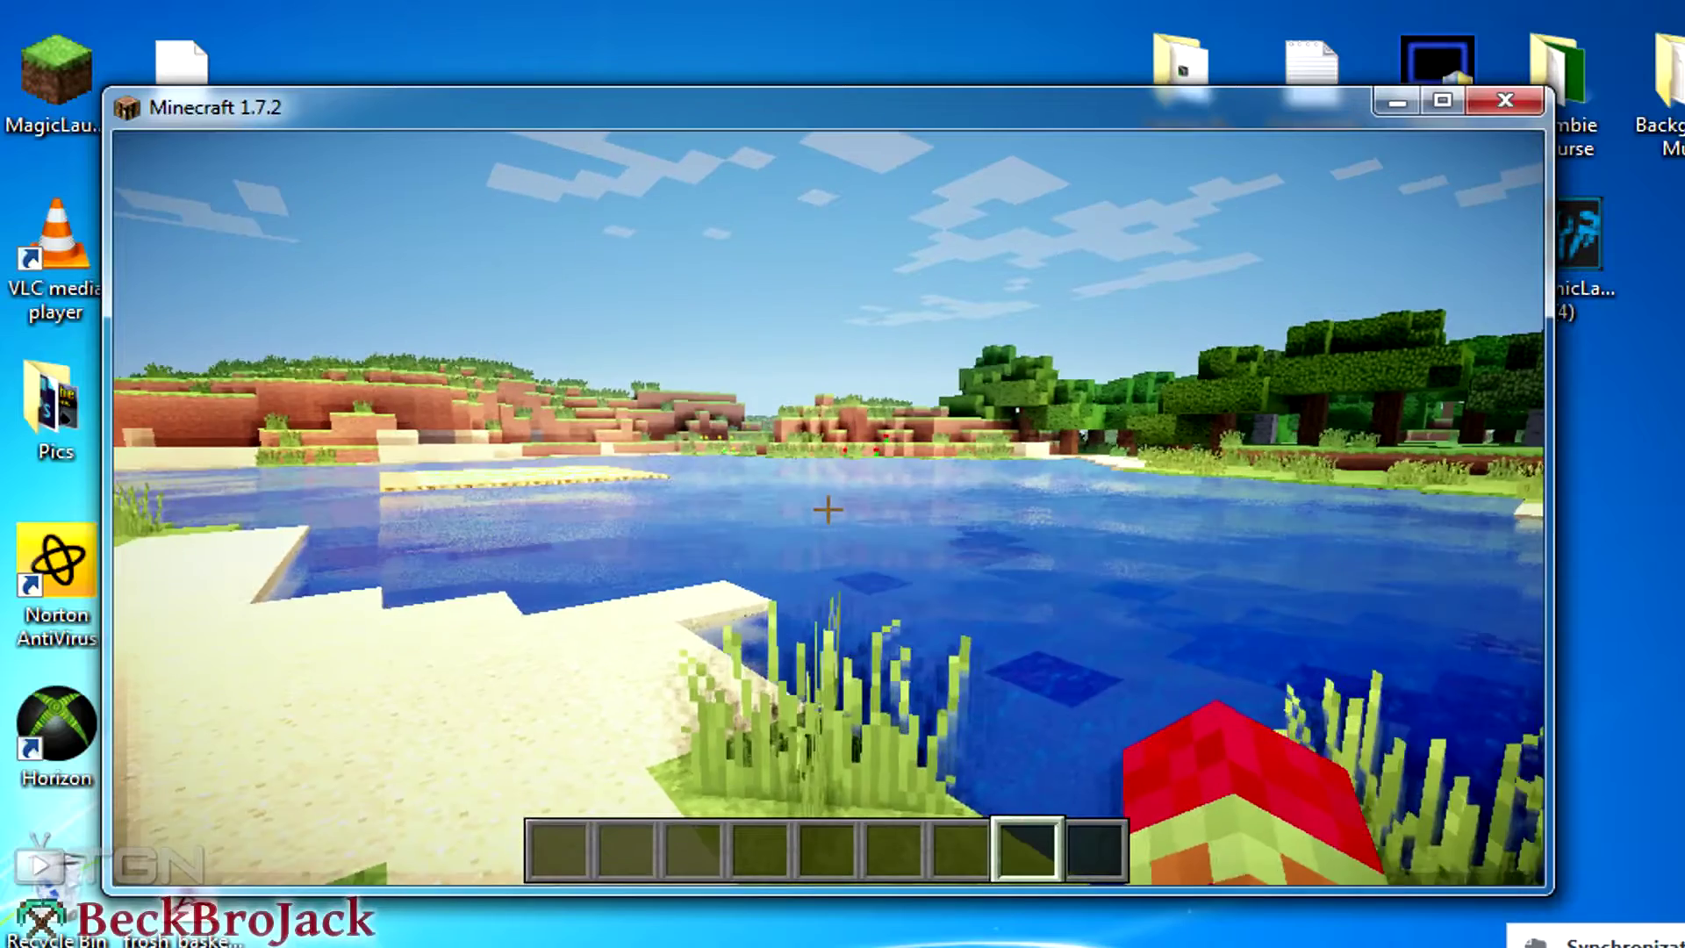
{"action": "key", "text": "e"}
{"action": "key", "text": "e"}
- Select SEUS v10.0 Standard (1).zip as the shader pack and examine the sunlight and lake reflections in the world
{"action": "key", "text": "Escape"}
{"action": "left_click", "coordinate": [711, 582]}
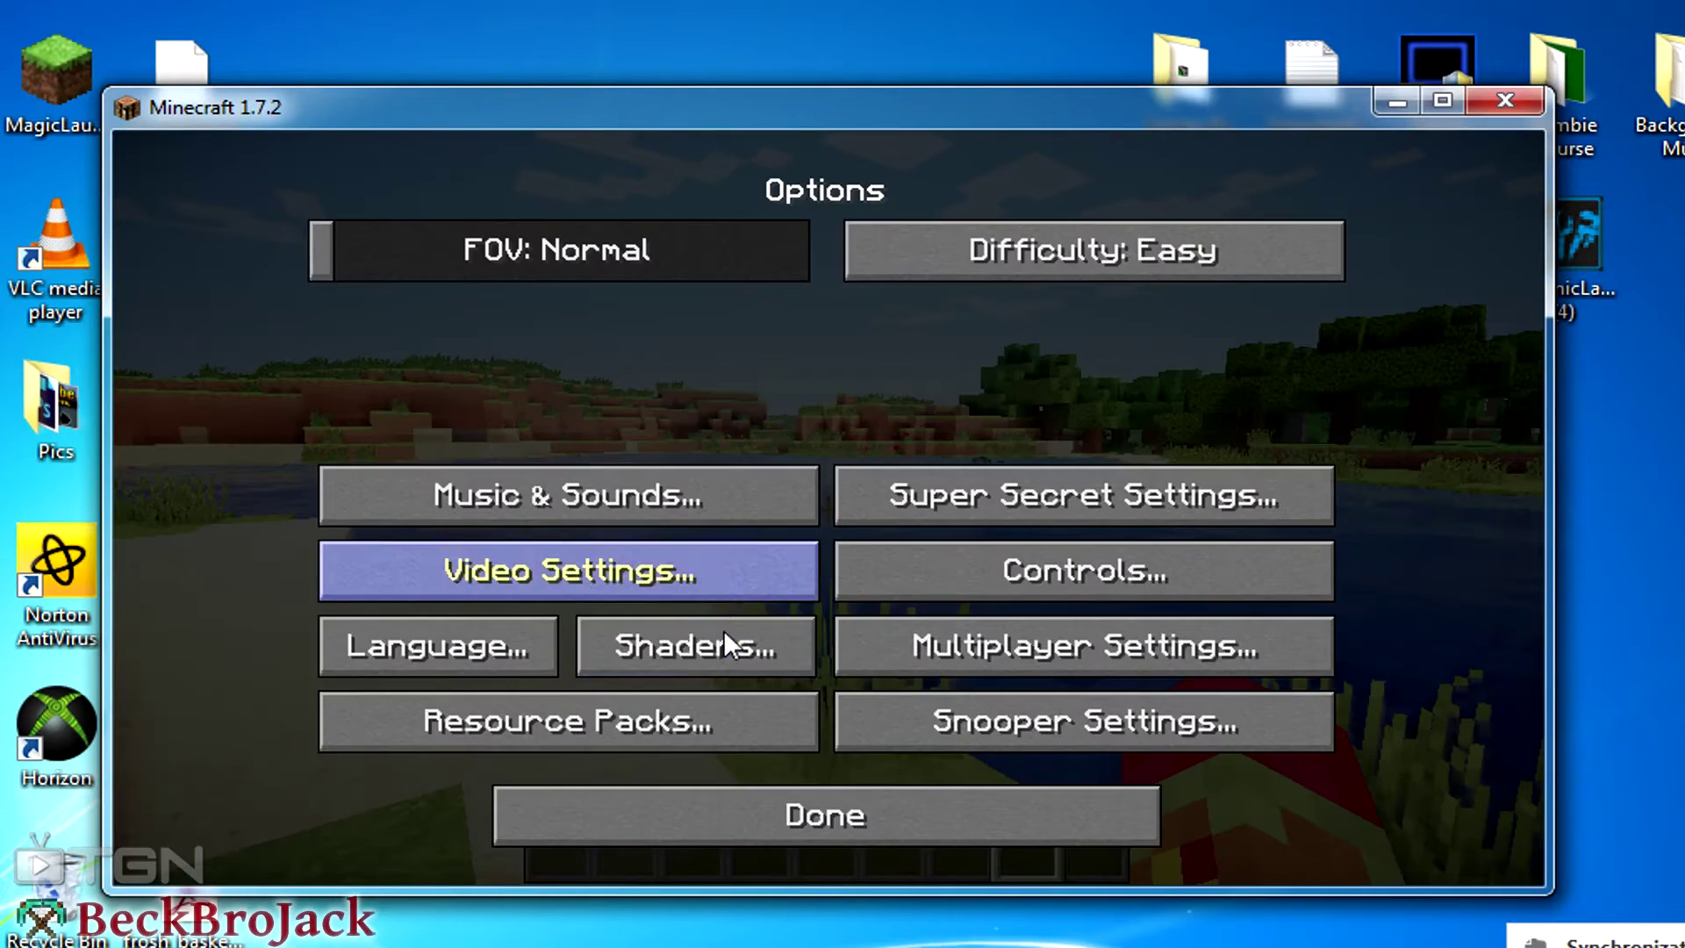
{"action": "left_click", "coordinate": [723, 633]}
{"action": "left_click", "coordinate": [508, 492]}
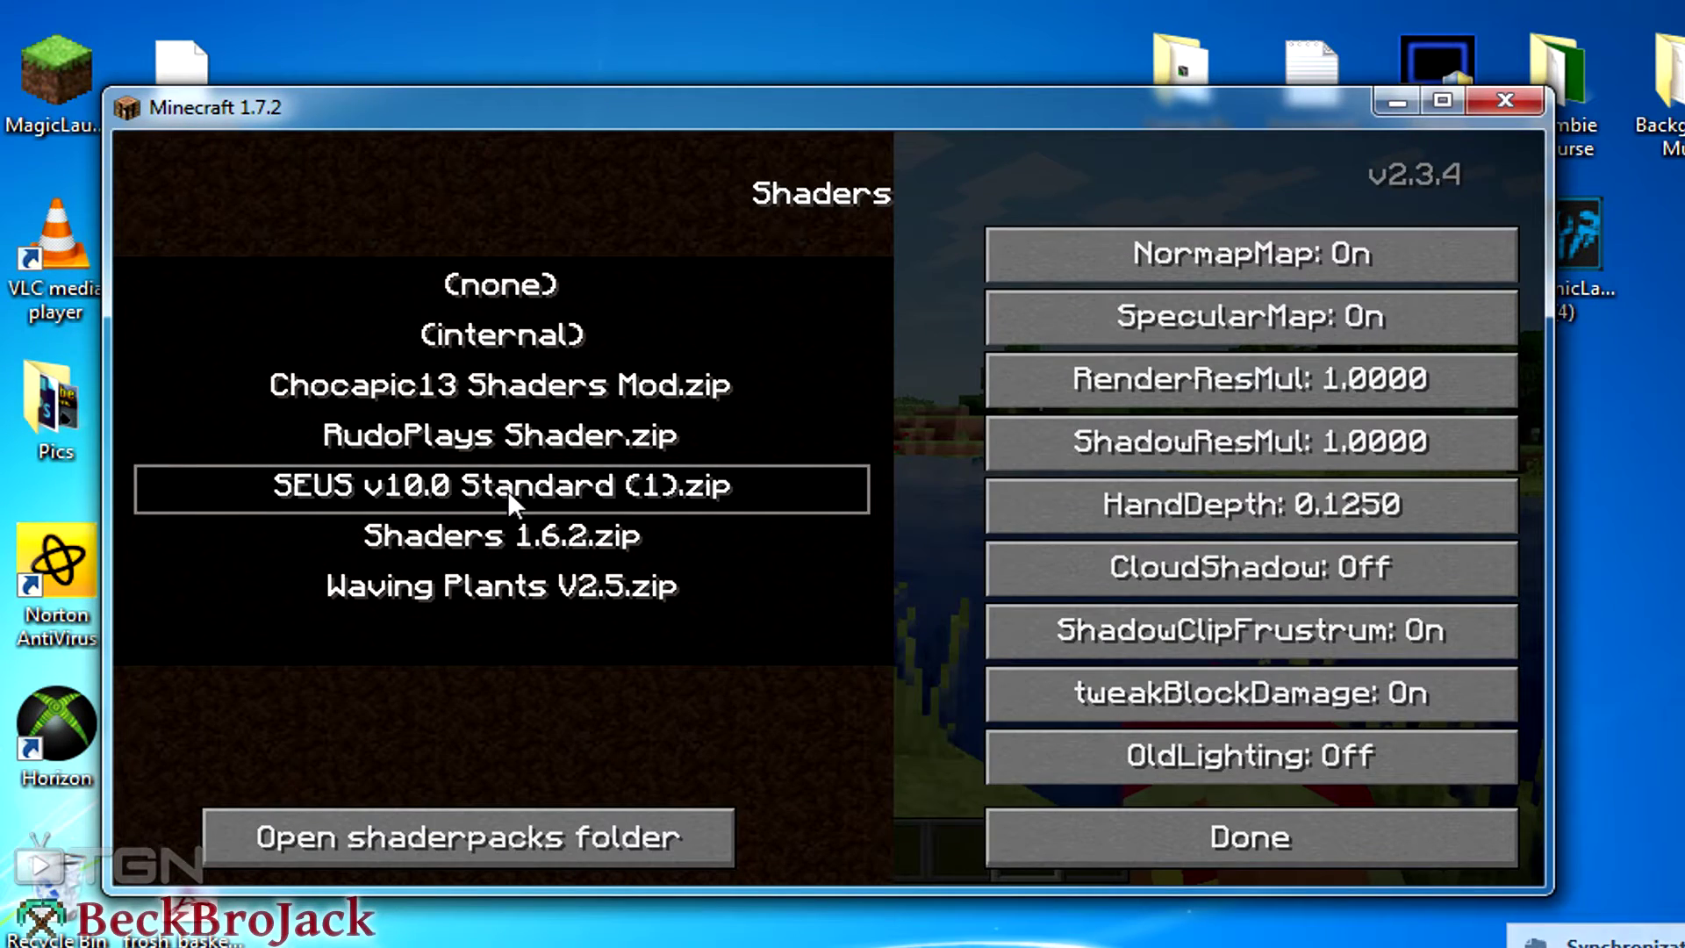
{"action": "left_click", "coordinate": [1234, 823]}
{"action": "key", "text": "Escape"}
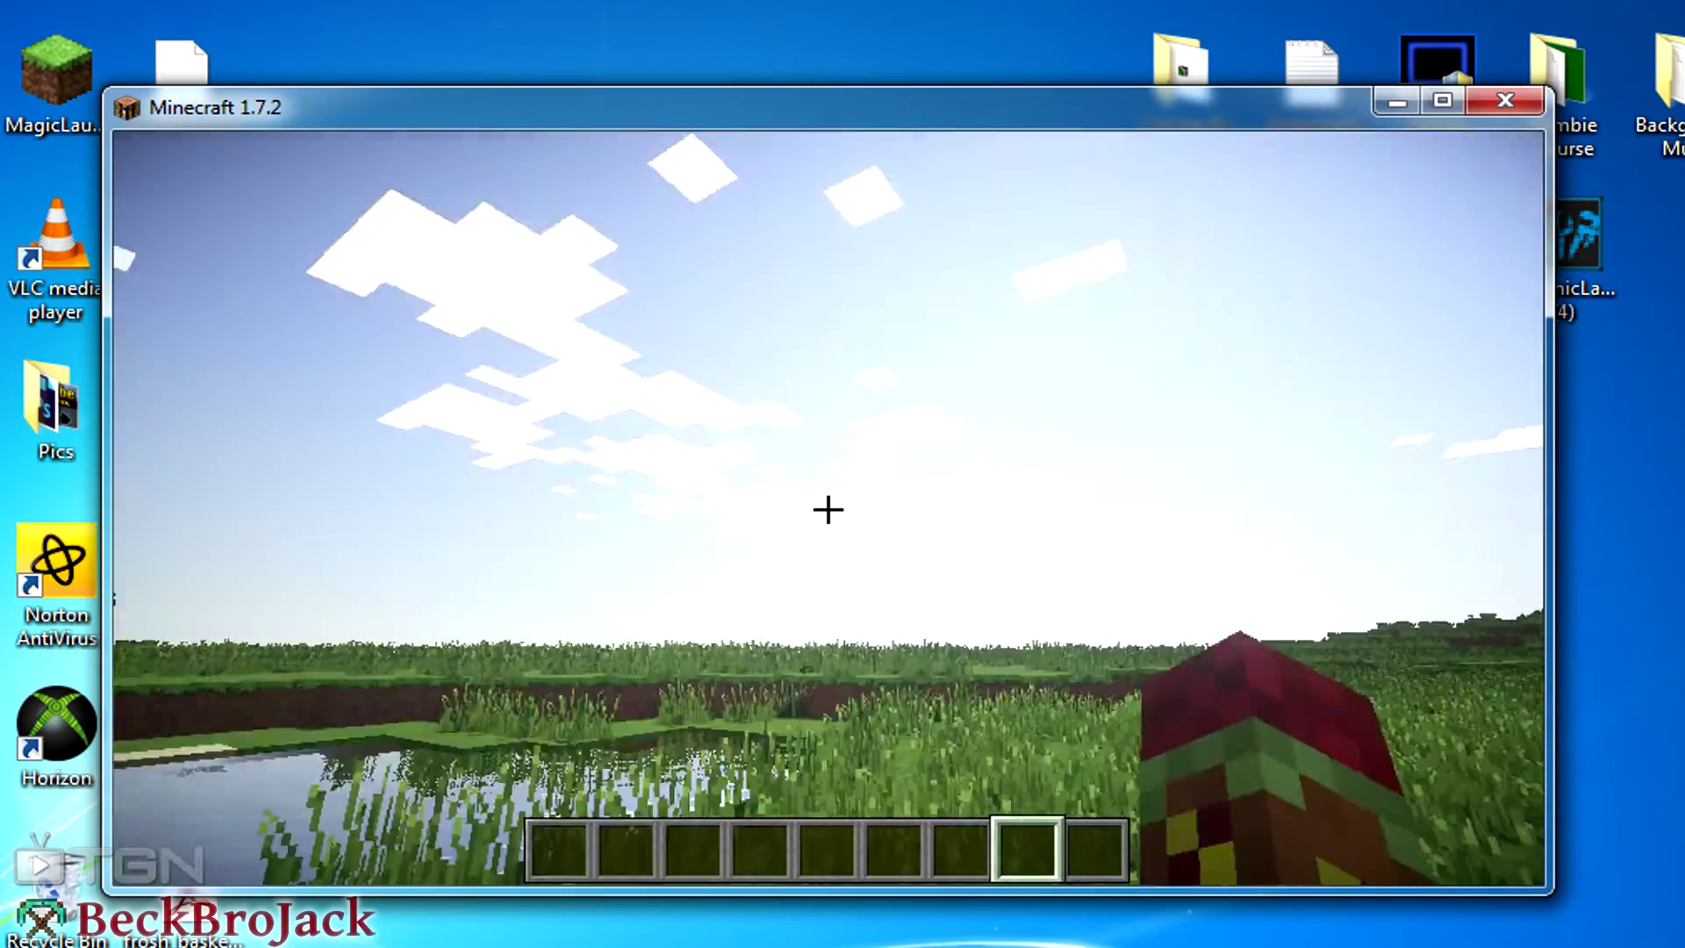
{"action": "key", "text": "w"}
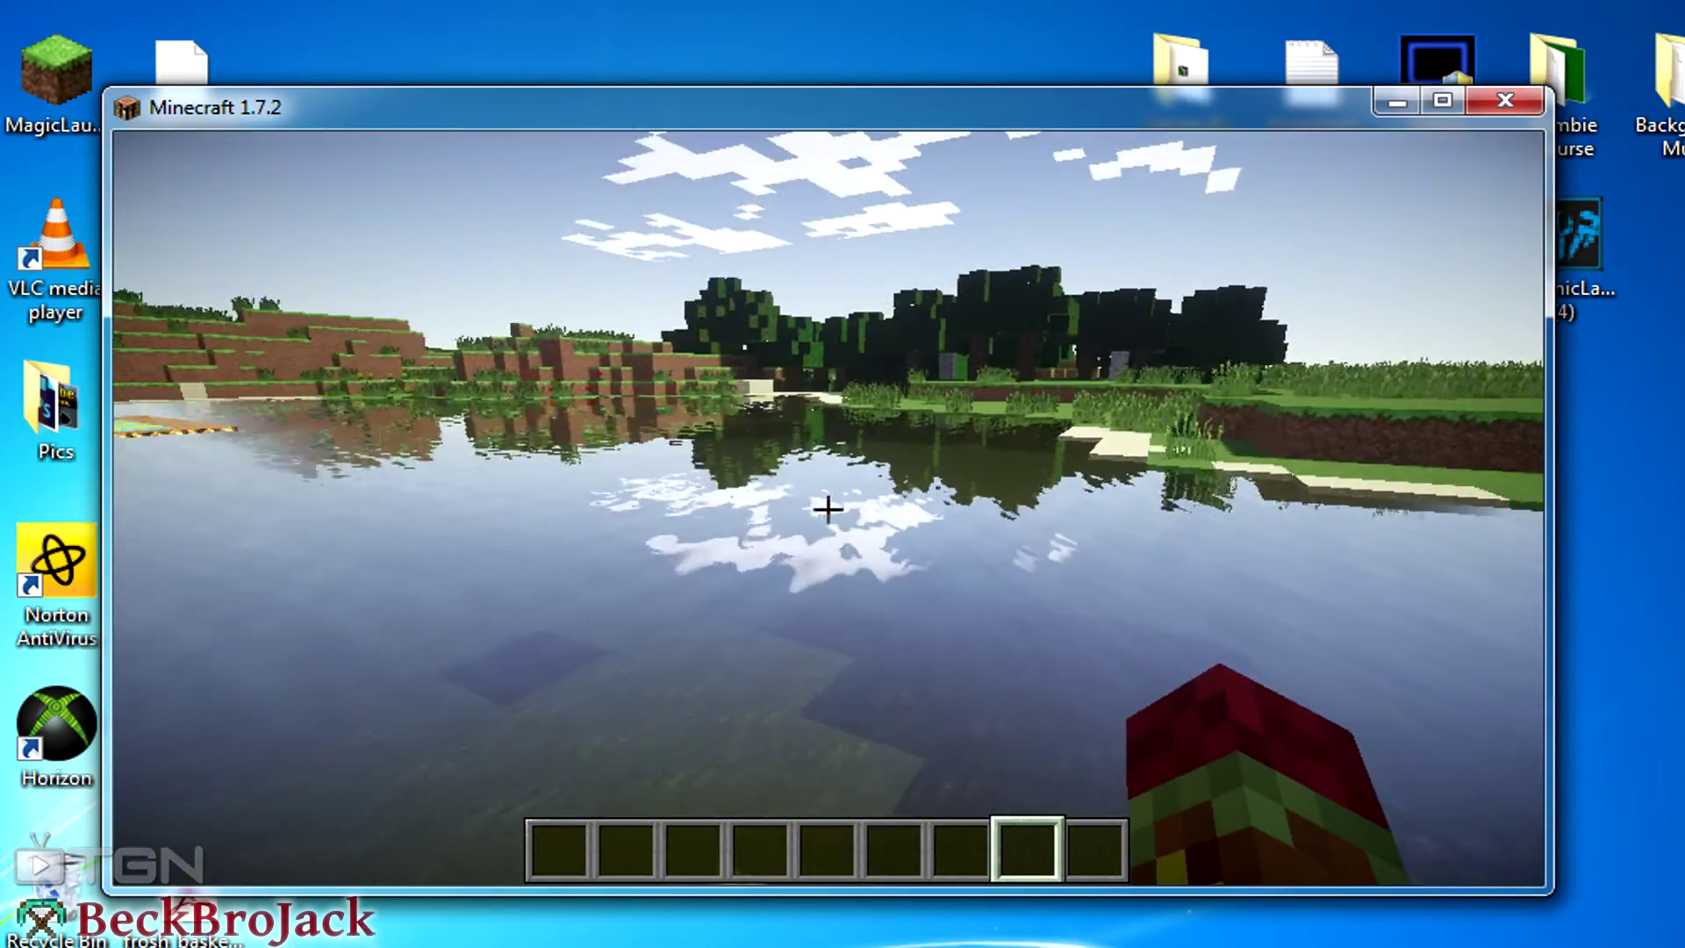
{"action": "key", "text": "s"}
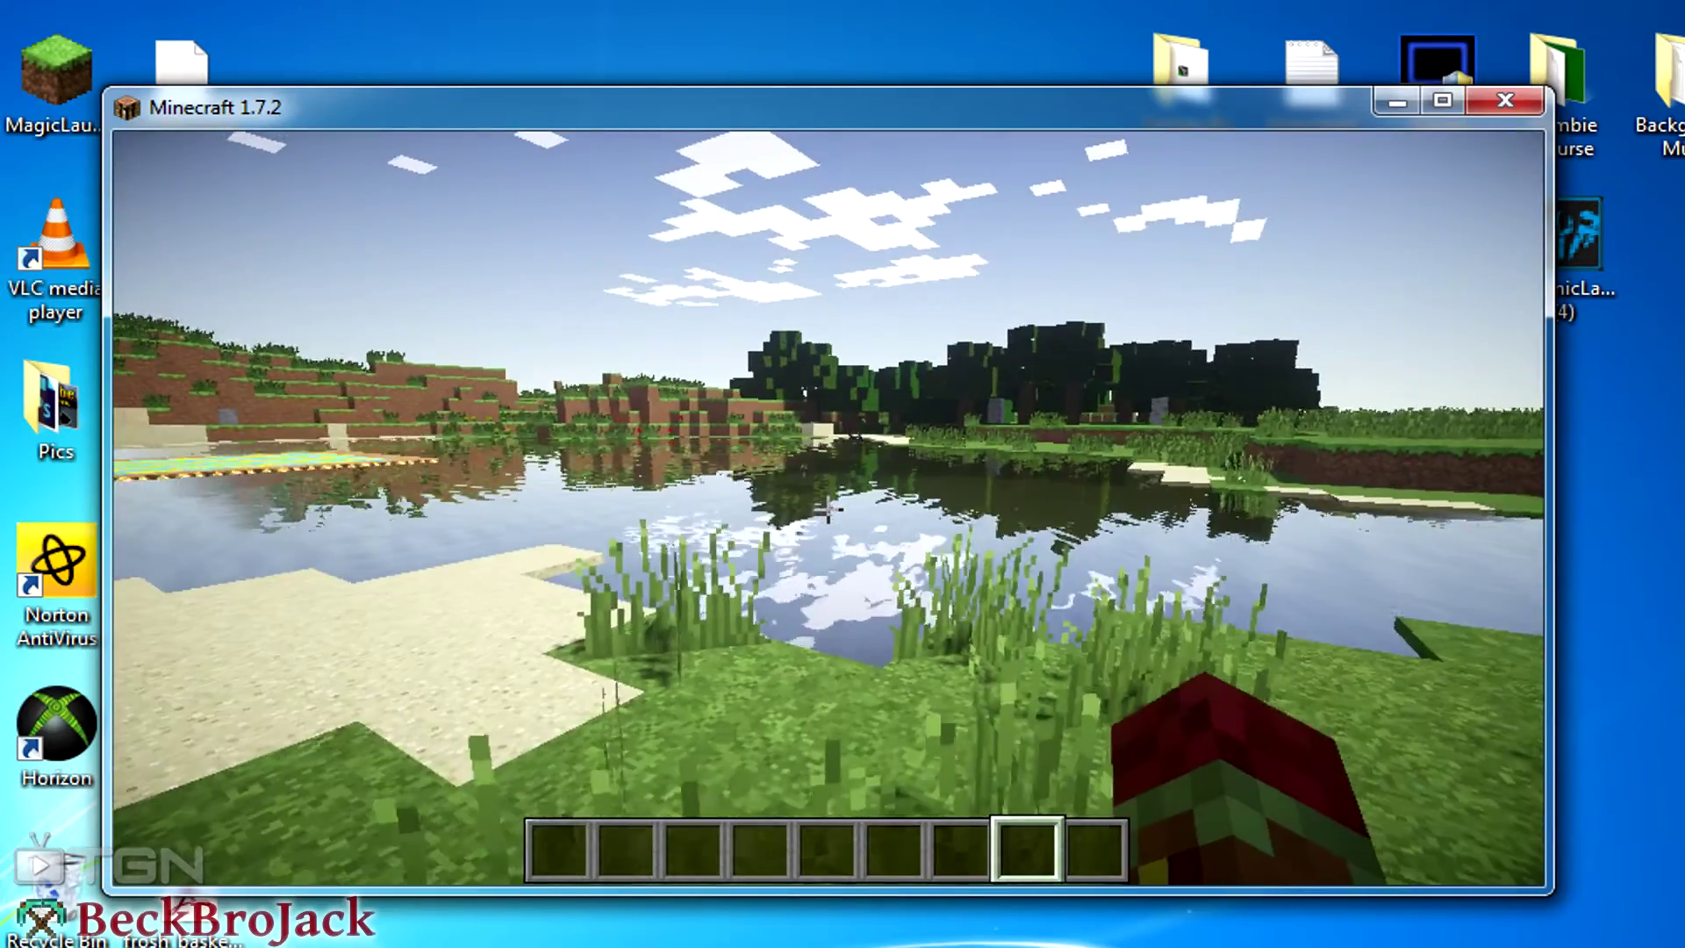
- Select Shaders 1.6.2.zip as the shader pack and return to the world
{"action": "key", "text": "Escape"}
{"action": "left_click", "coordinate": [676, 595]}
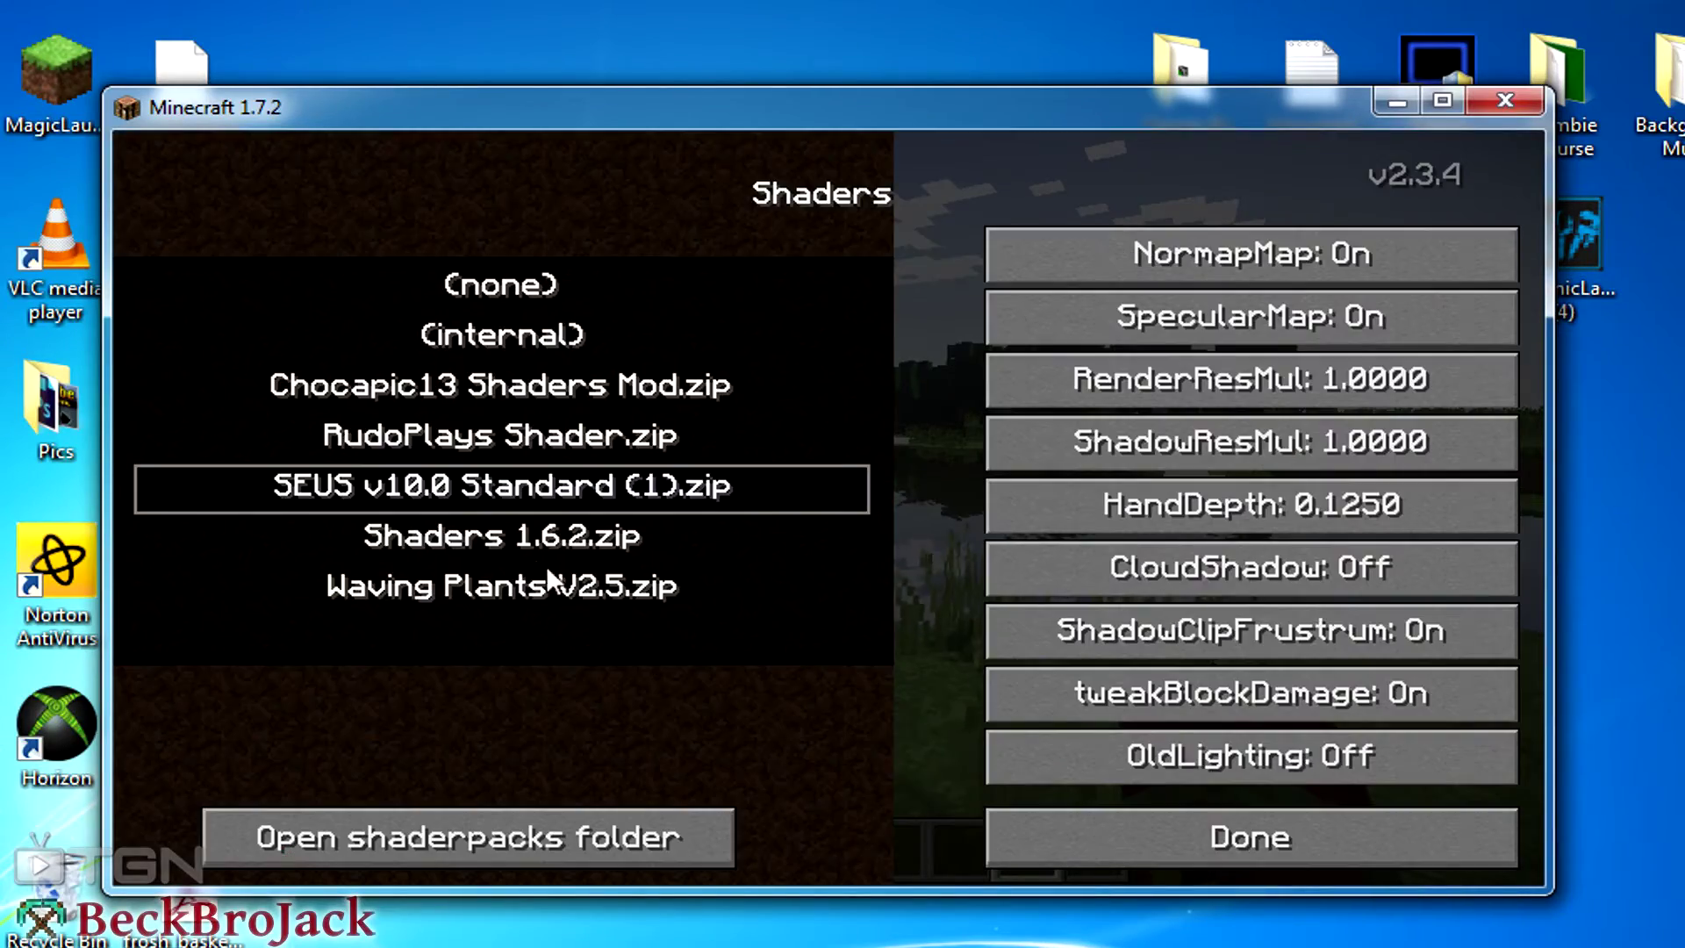
{"action": "left_click", "coordinate": [1089, 855]}
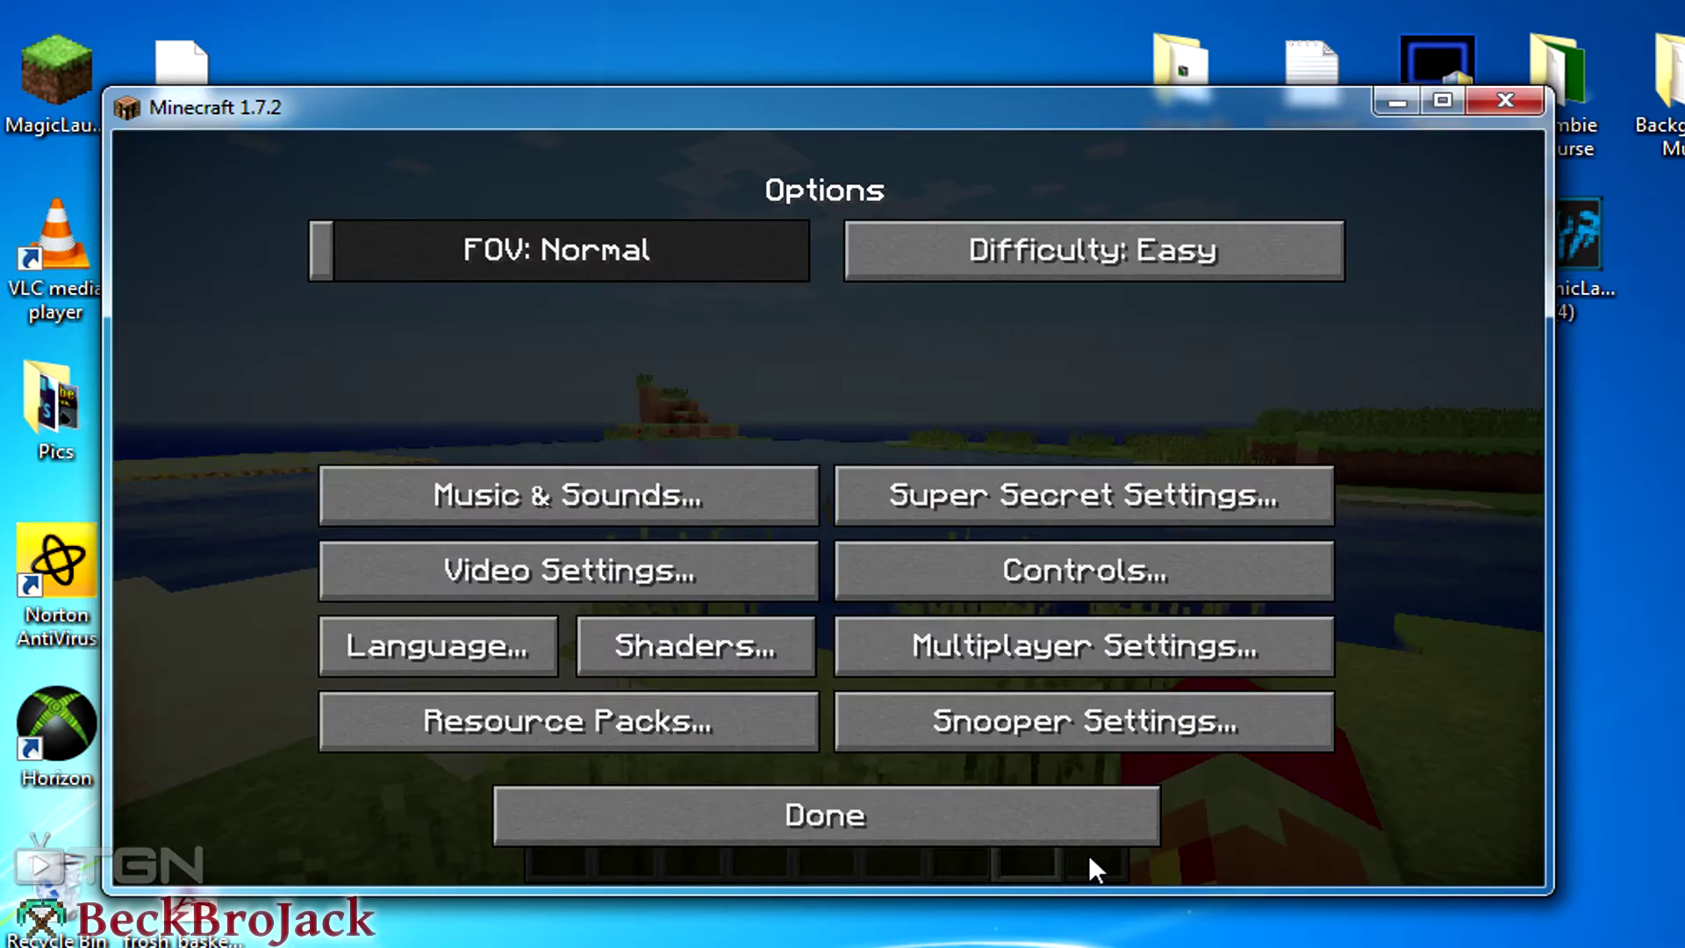
{"action": "key", "text": "Escape"}
- Move around the lake shore and examine the water, grass, trees and sky under the Shaders 1.6.2 pack
{"action": "key", "text": "w"}
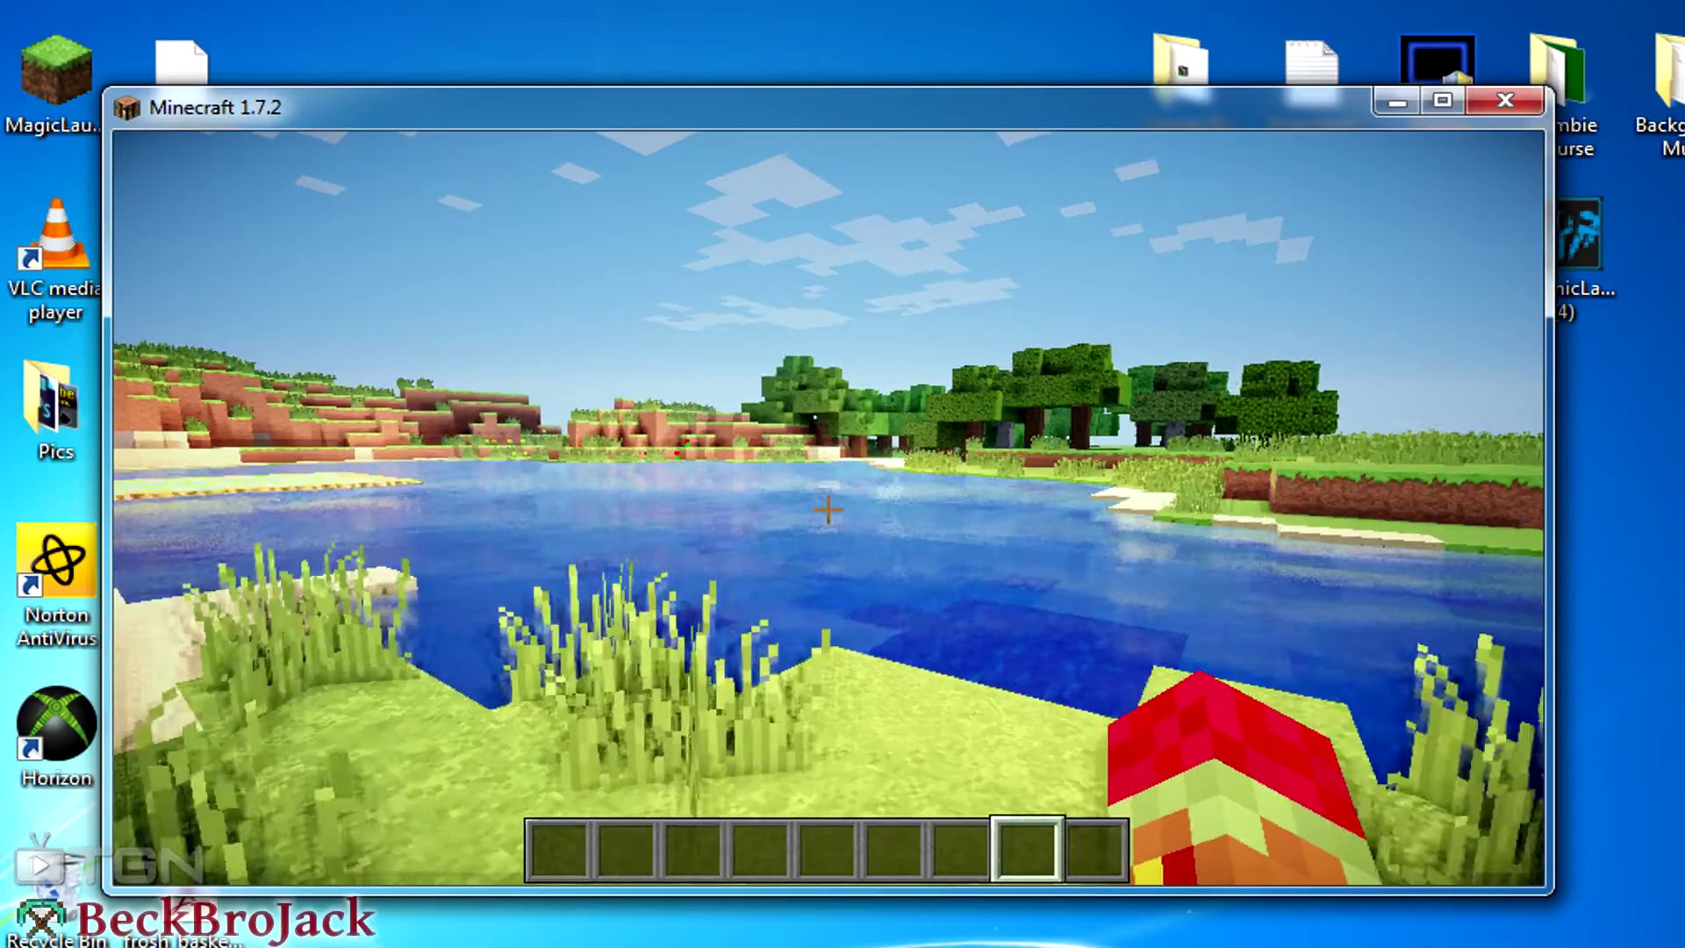
{"action": "key", "text": "w"}
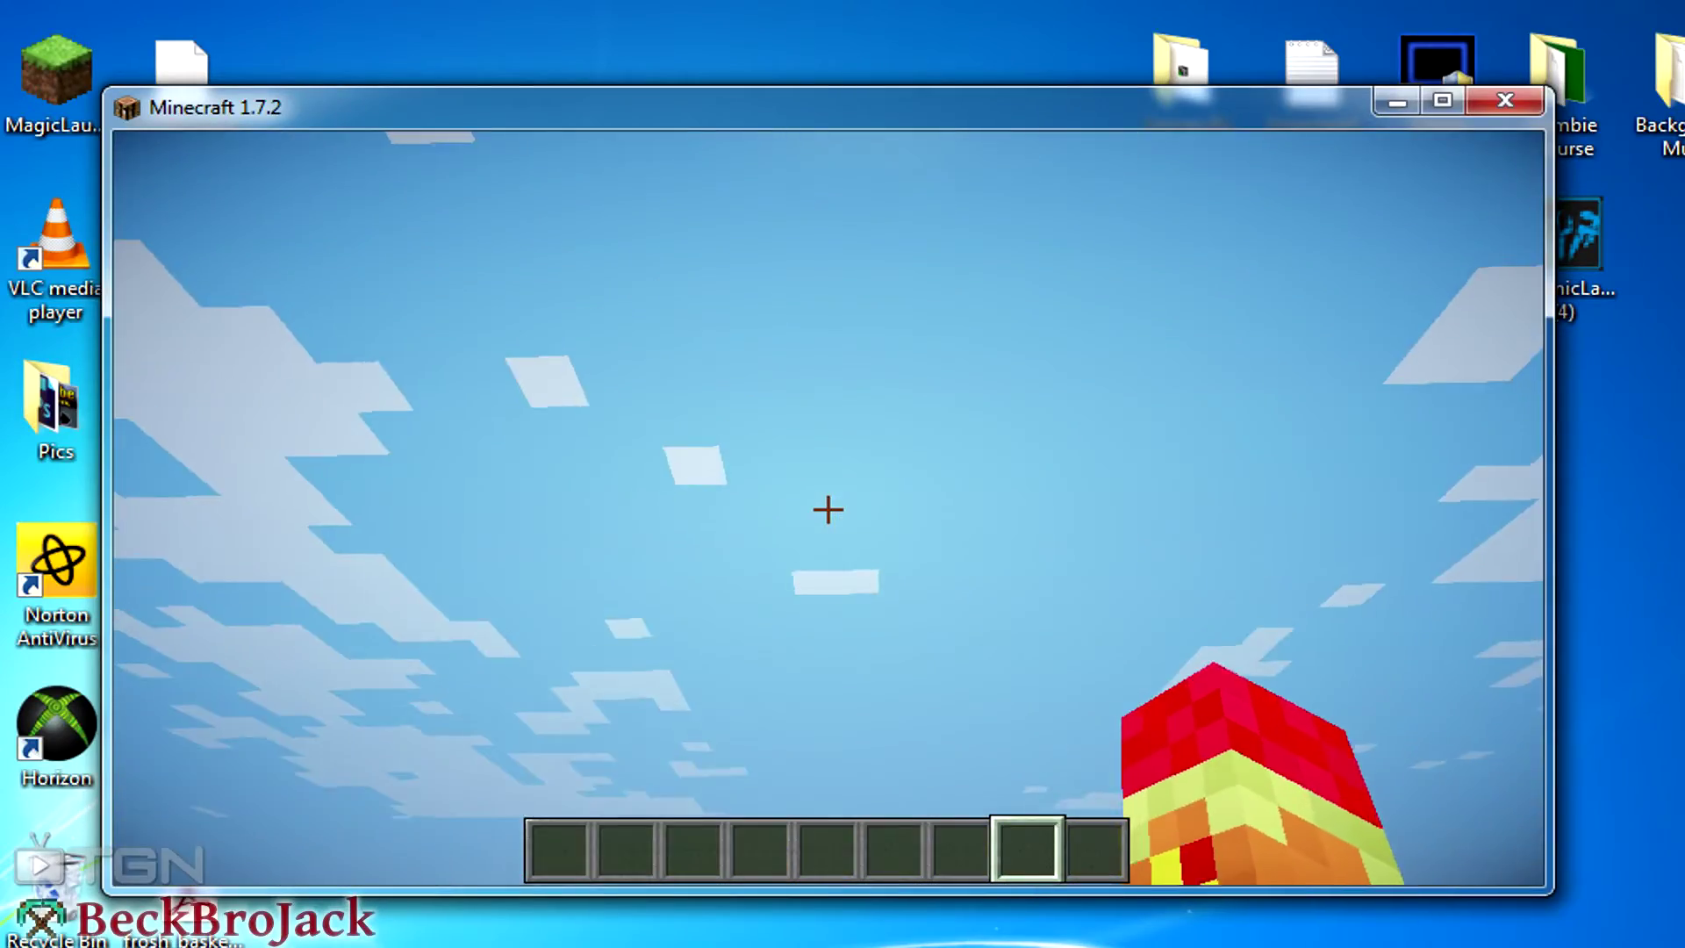
{"action": "mouse_move", "coordinate": [828, 509]}
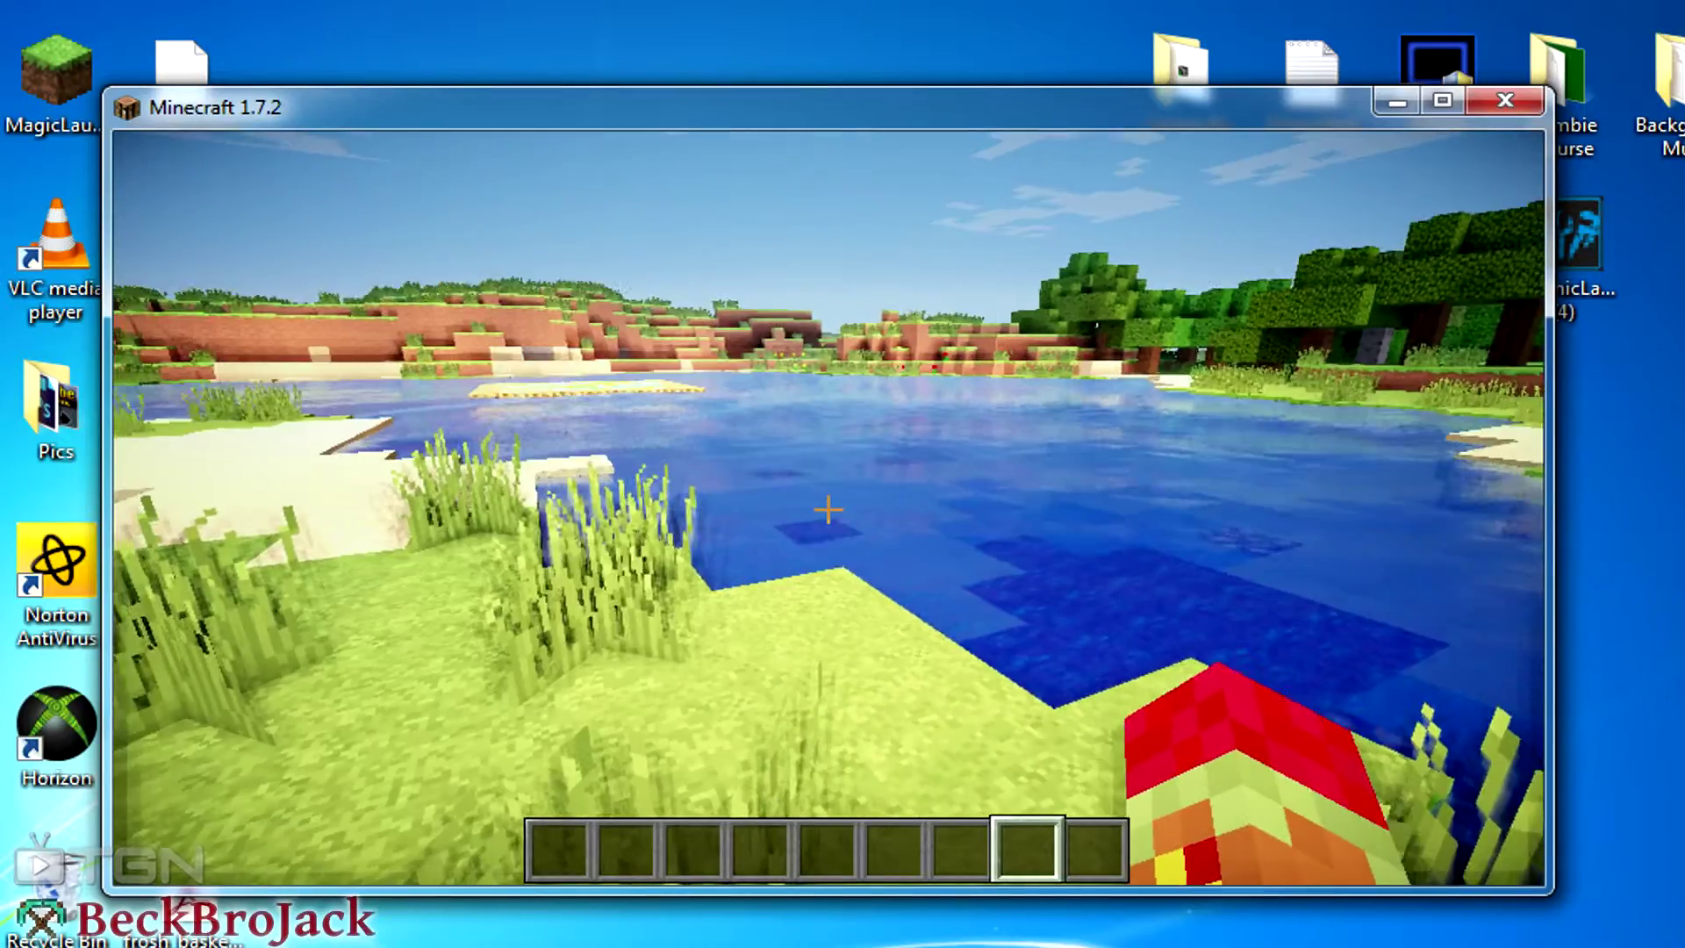
{"action": "key", "text": "s"}
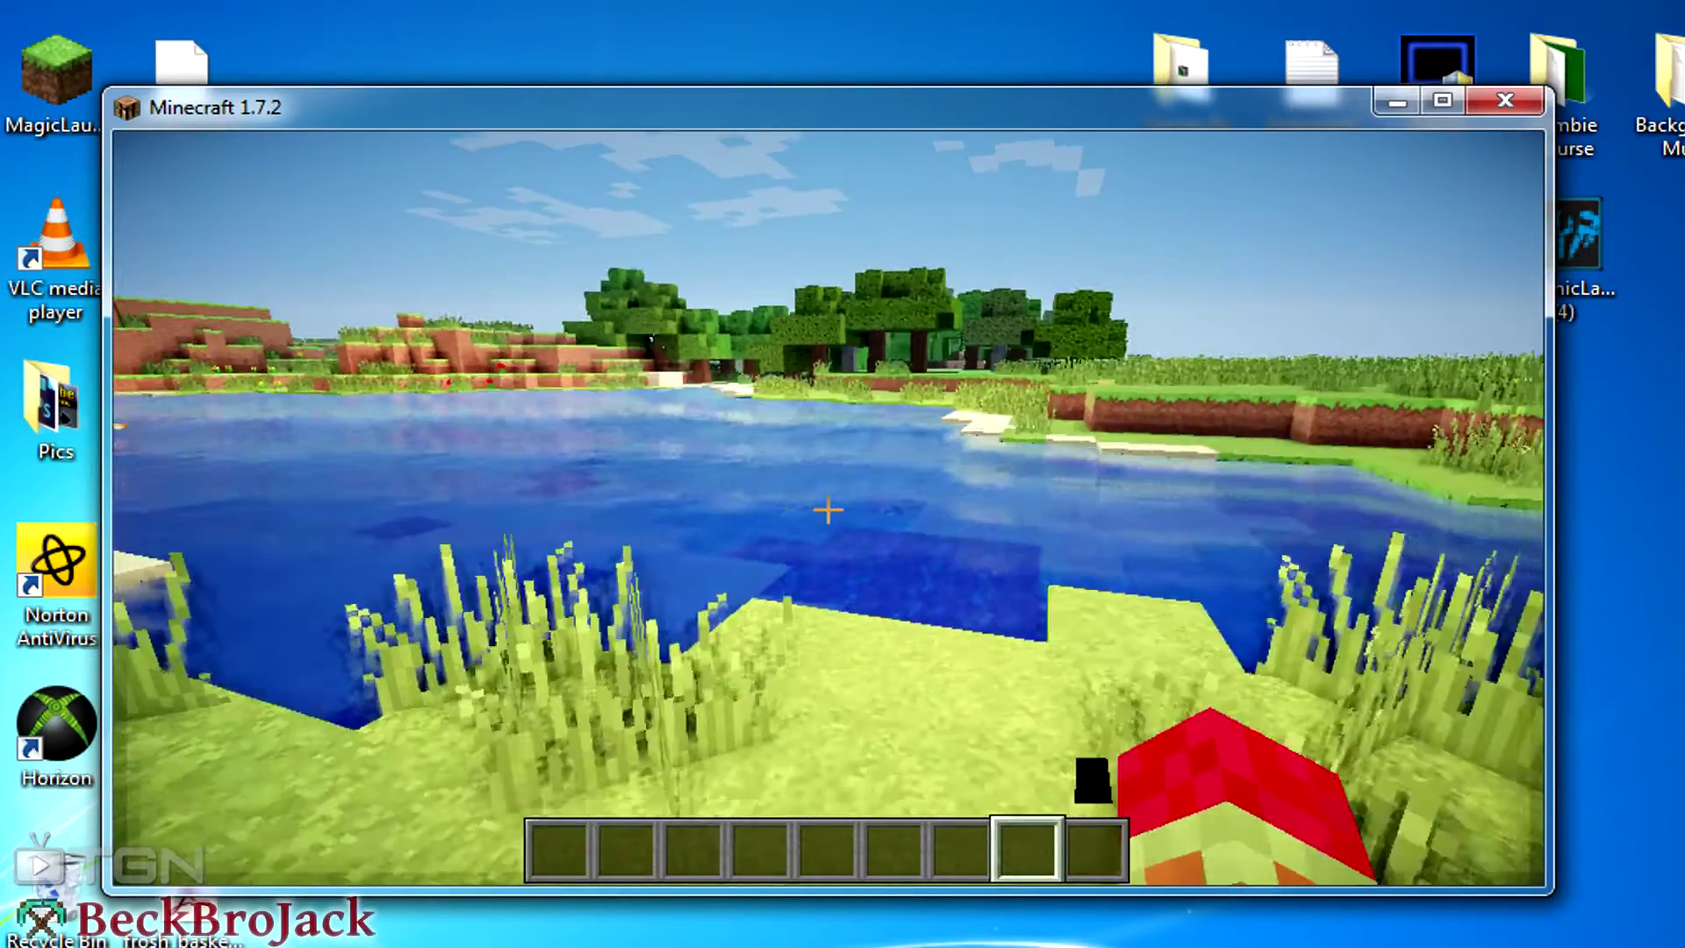
{"action": "key", "text": "w"}
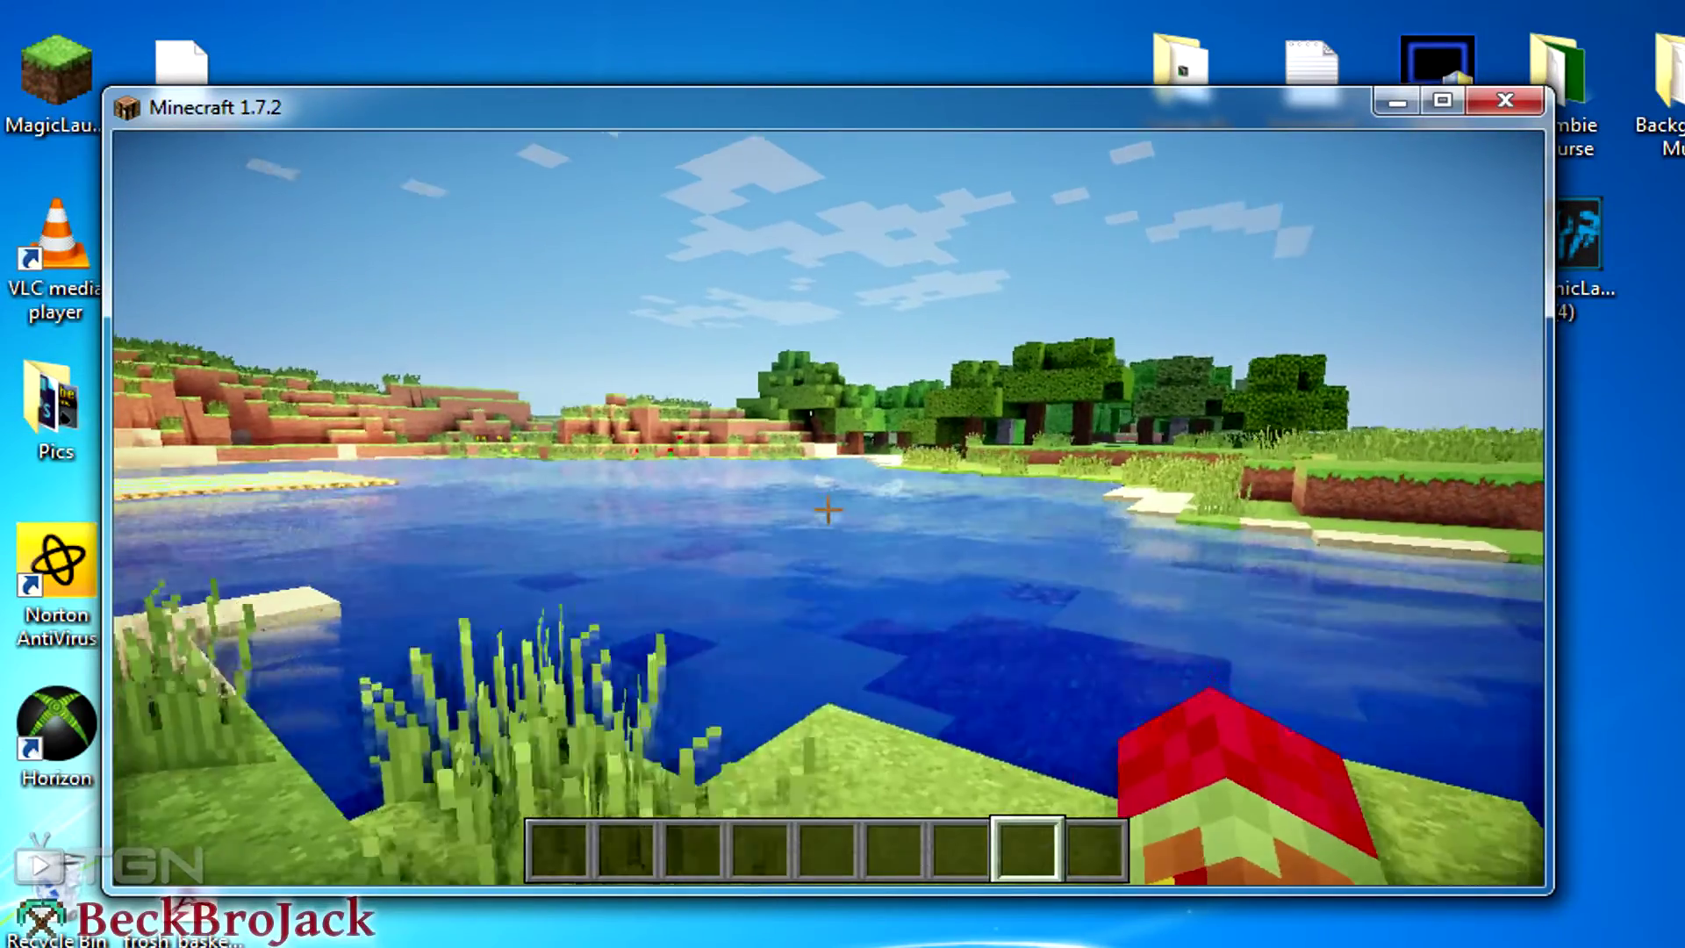
- Select Waving Plants V2.5.zip as the shader pack and walk through the grassland to examine the plants
{"action": "key", "text": "Escape"}
{"action": "left_click", "coordinate": [704, 594]}
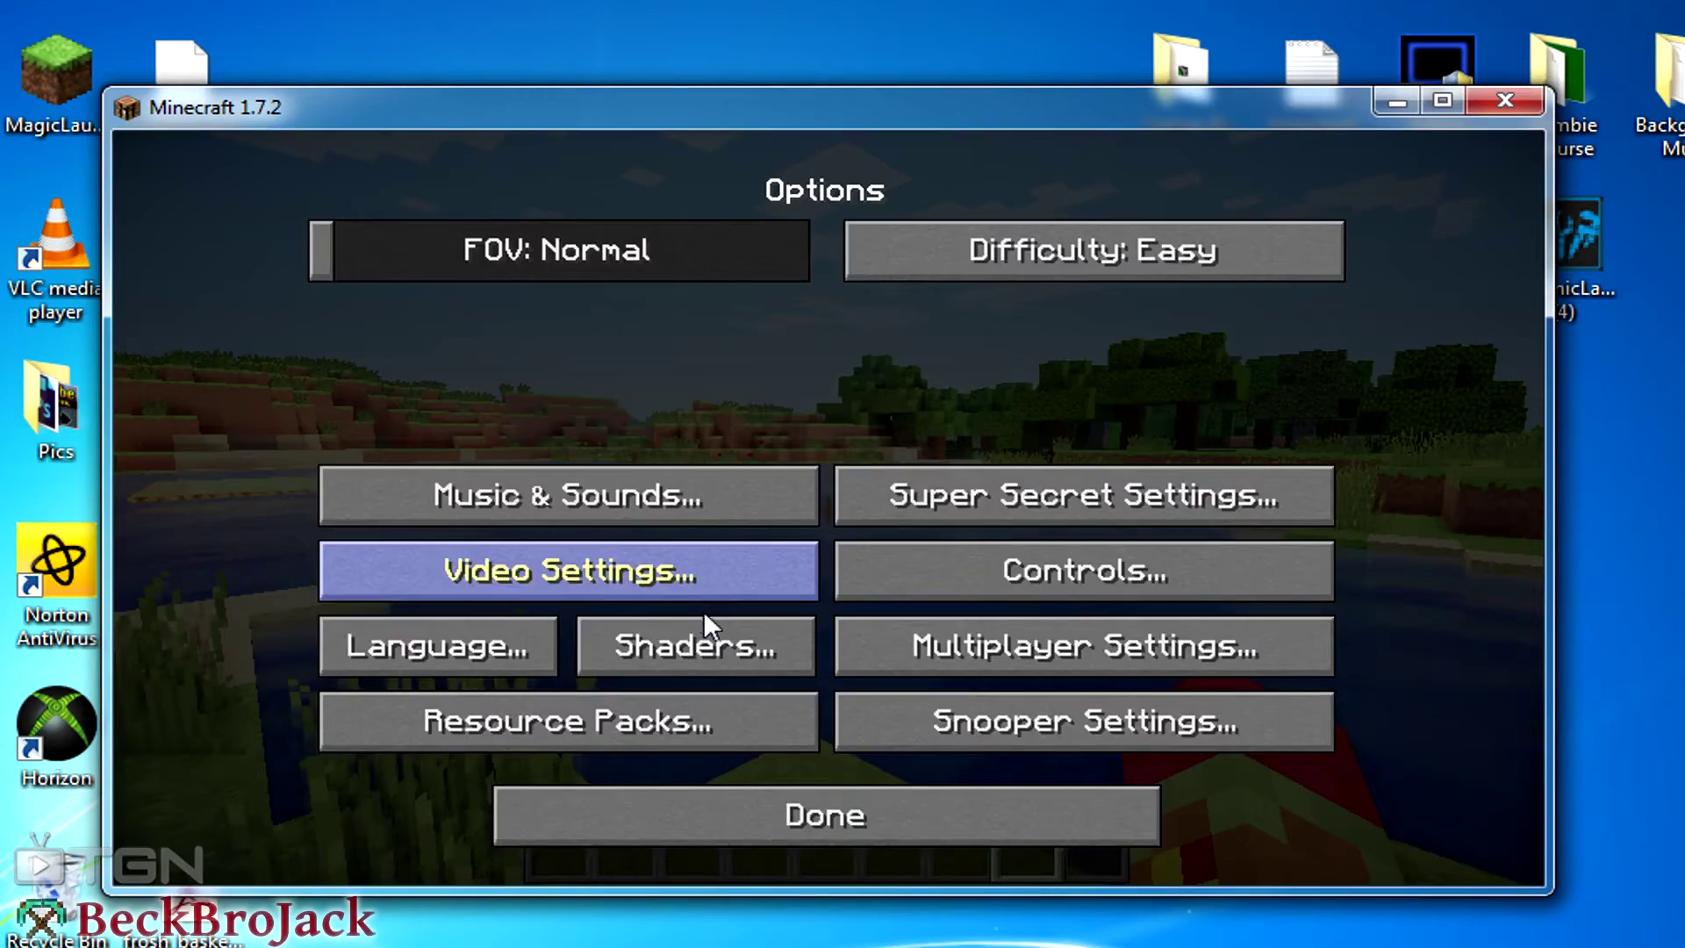
{"action": "left_click", "coordinate": [699, 636]}
{"action": "left_click", "coordinate": [562, 600]}
{"action": "left_click", "coordinate": [1103, 825]}
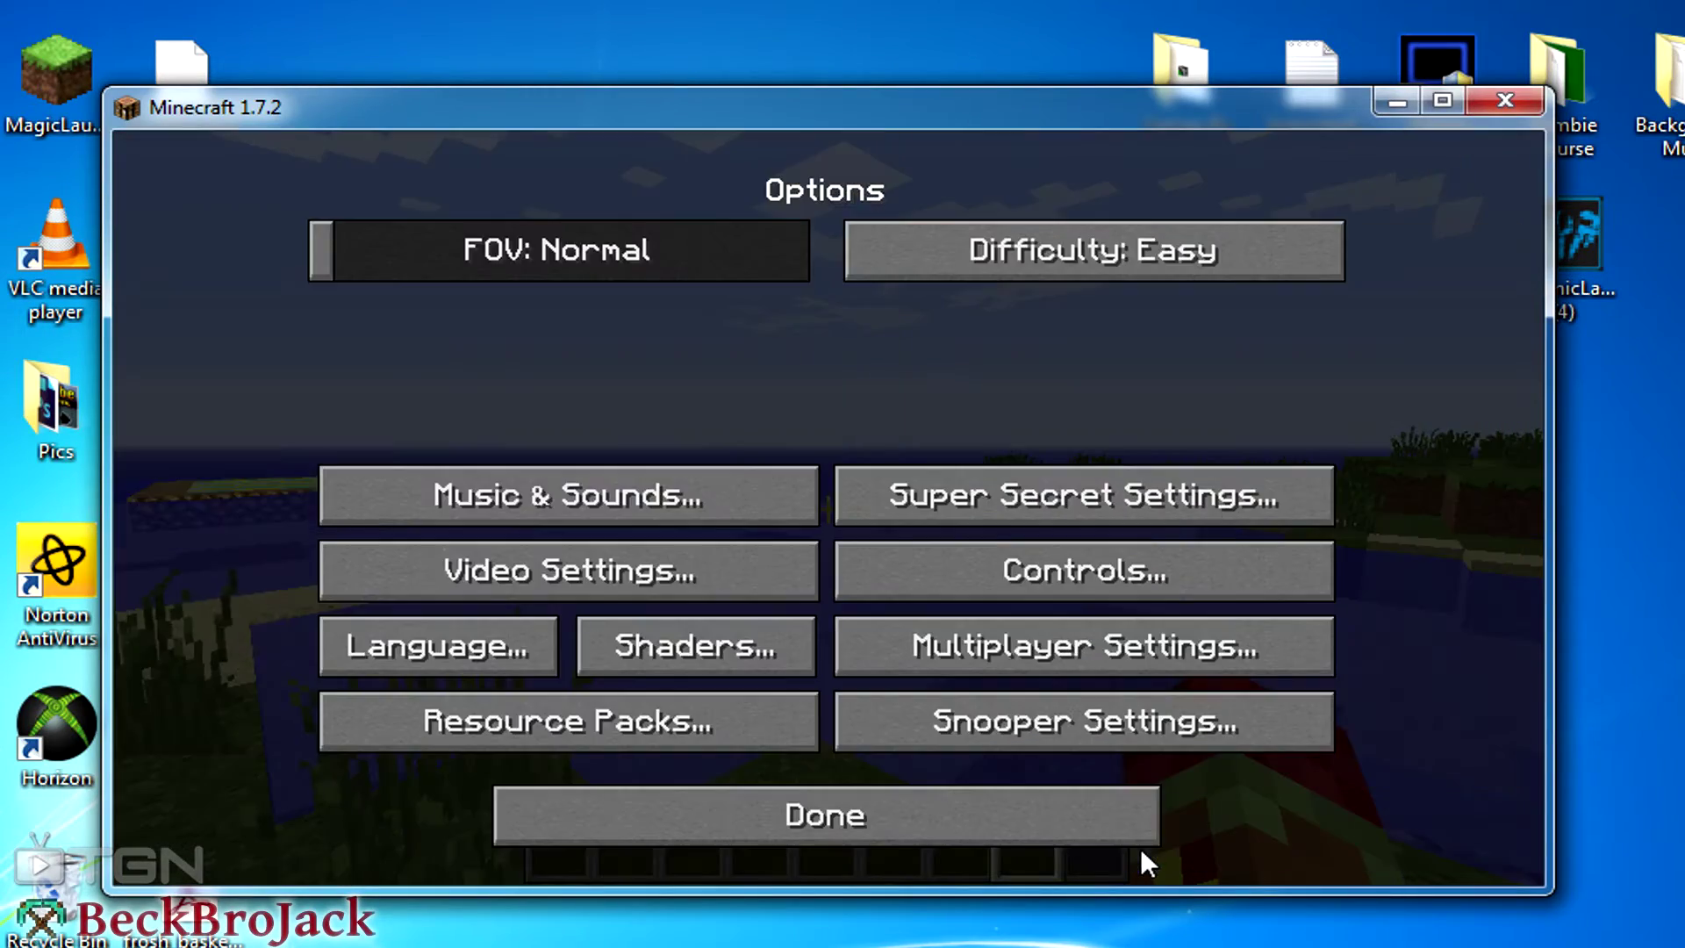
{"action": "key", "text": "Escape"}
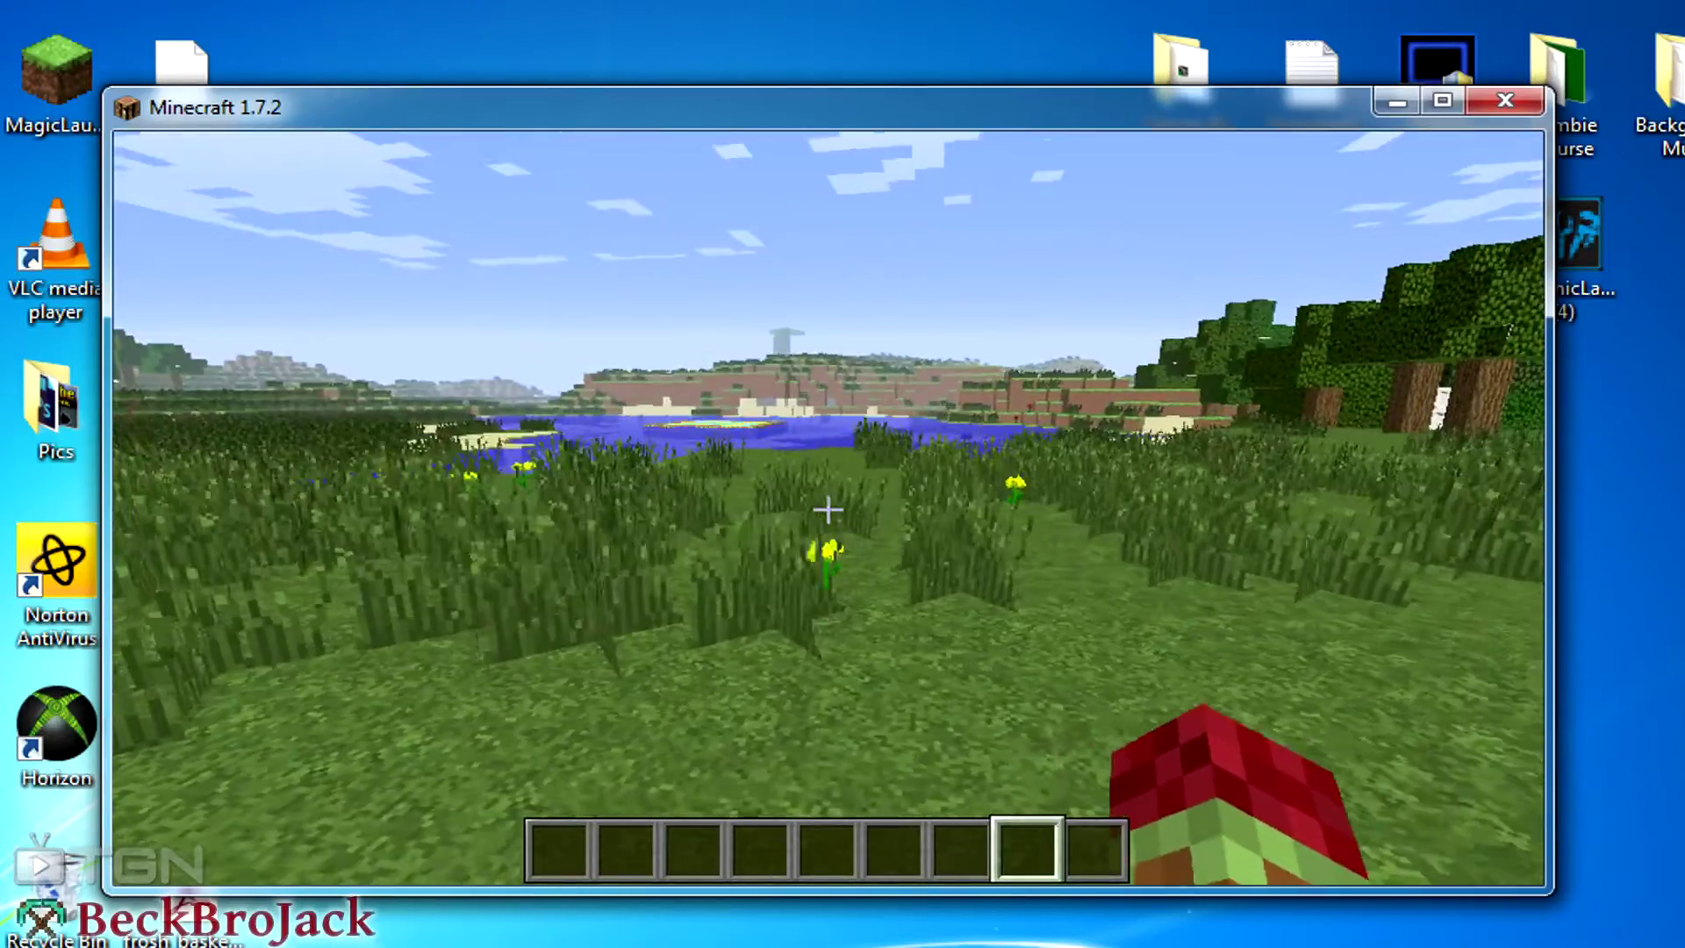
{"action": "key", "text": "w"}
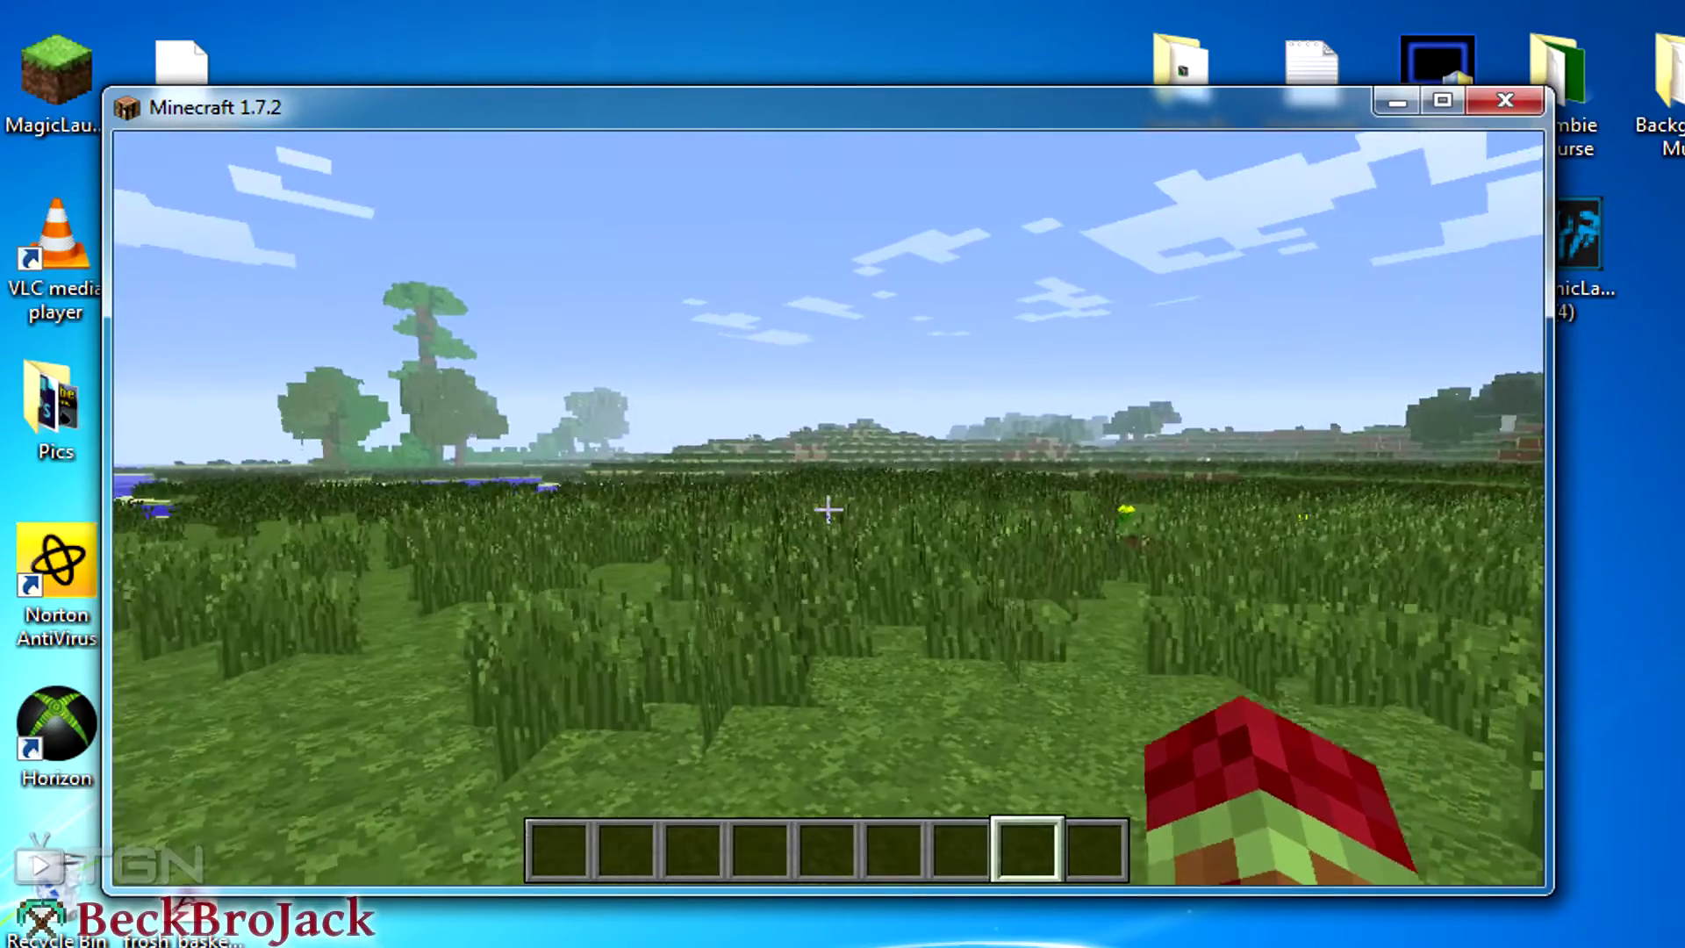